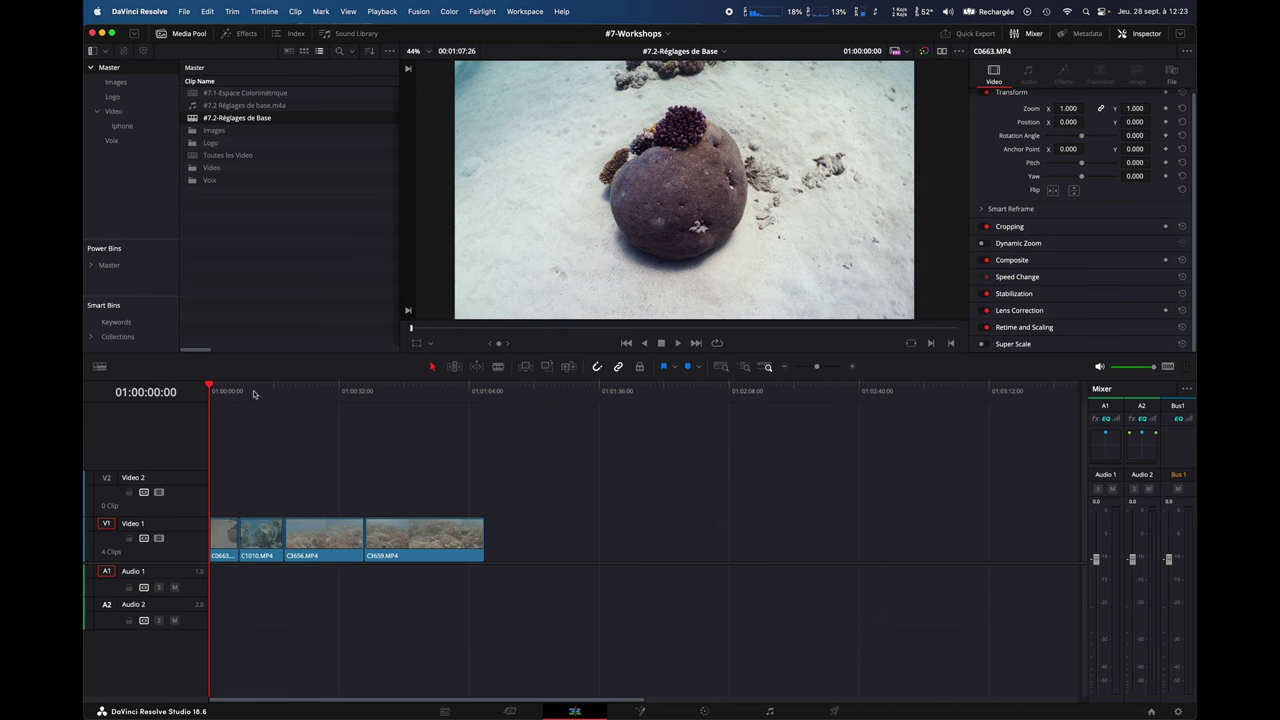
Play through the four reef clips, jumping between C1010, C3656 and C3659 on the ruler
{"action": "left_click", "coordinate": [253, 390]}
{"action": "key", "text": "space"}
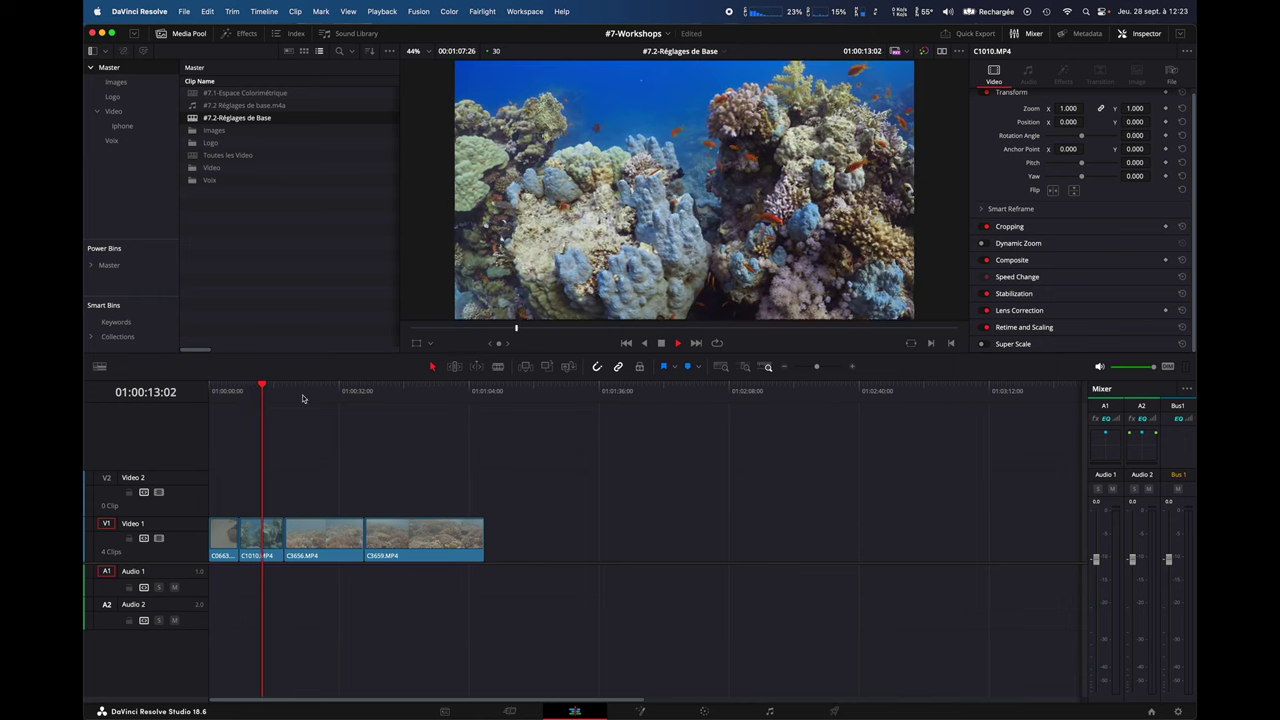
{"action": "left_click", "coordinate": [303, 393]}
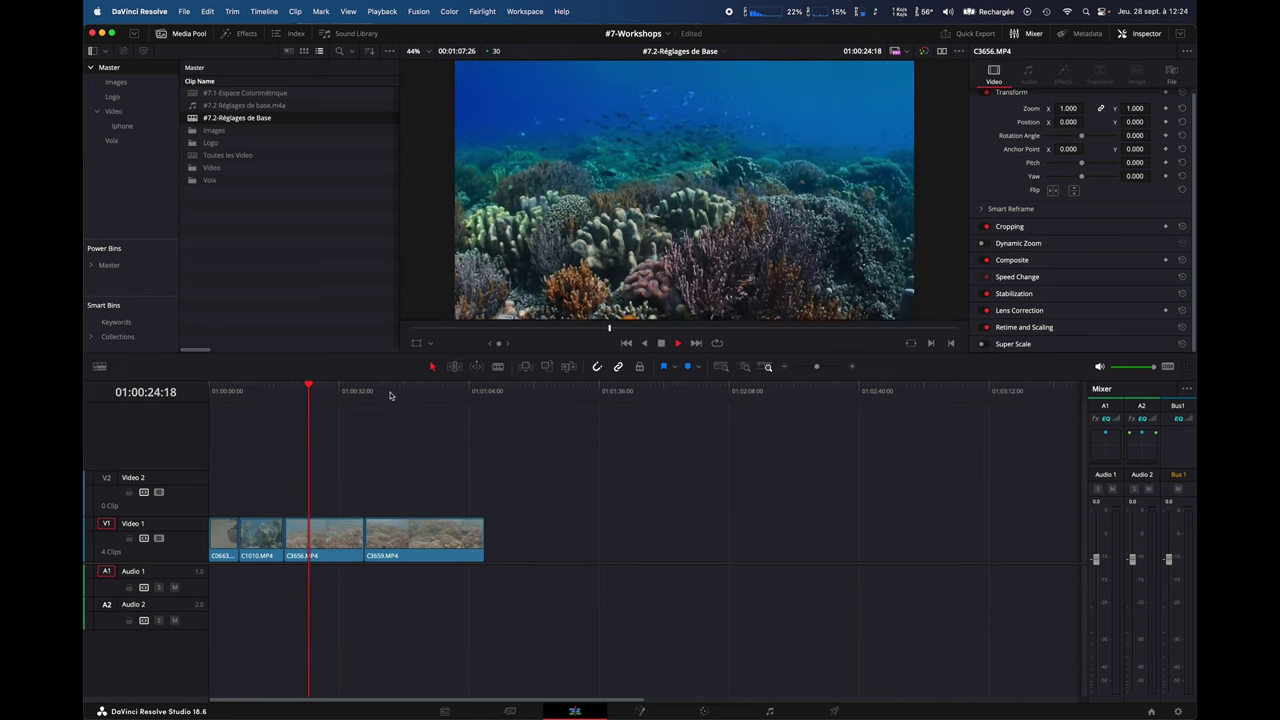
{"action": "left_click", "coordinate": [394, 393]}
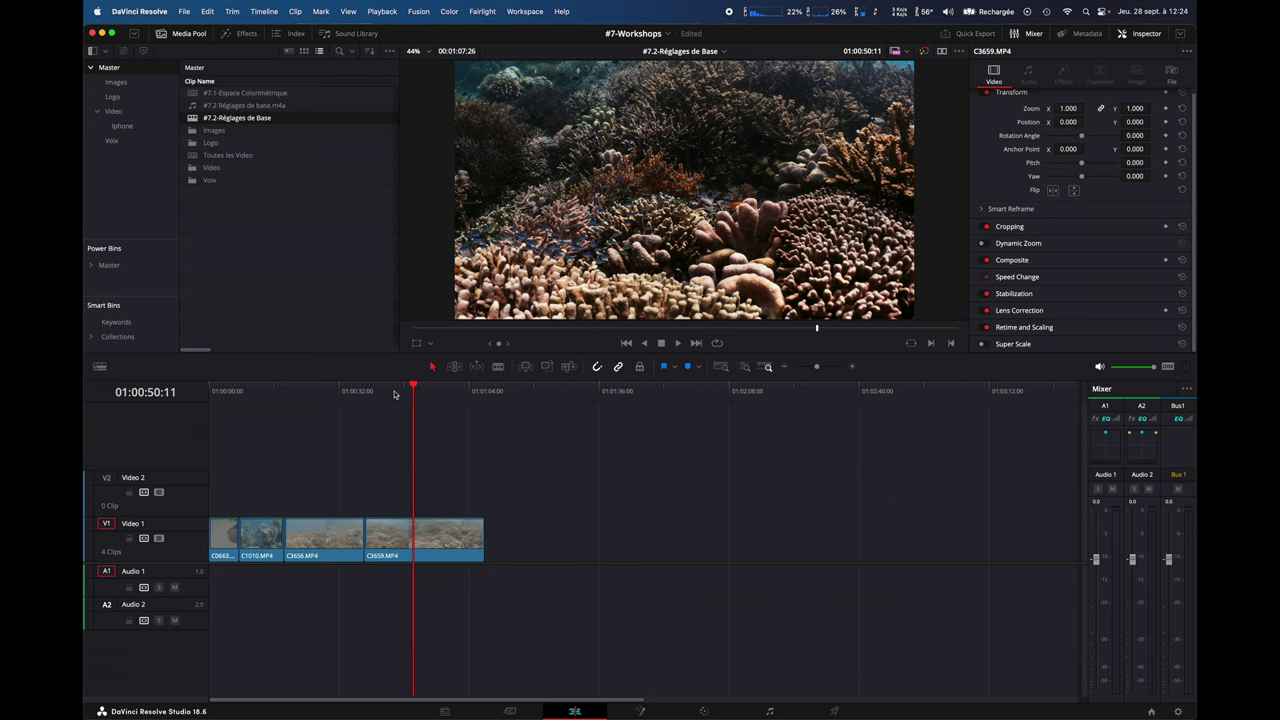
{"action": "left_click", "coordinate": [217, 397]}
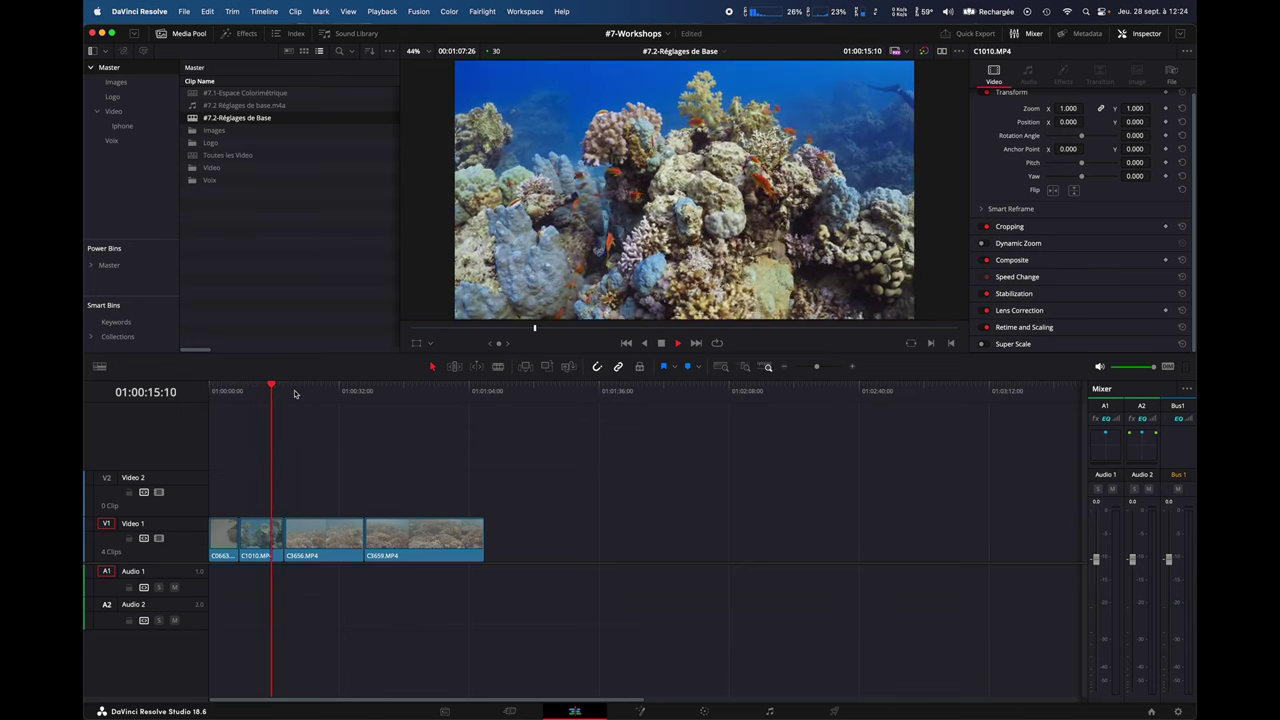
{"action": "left_click", "coordinate": [305, 394]}
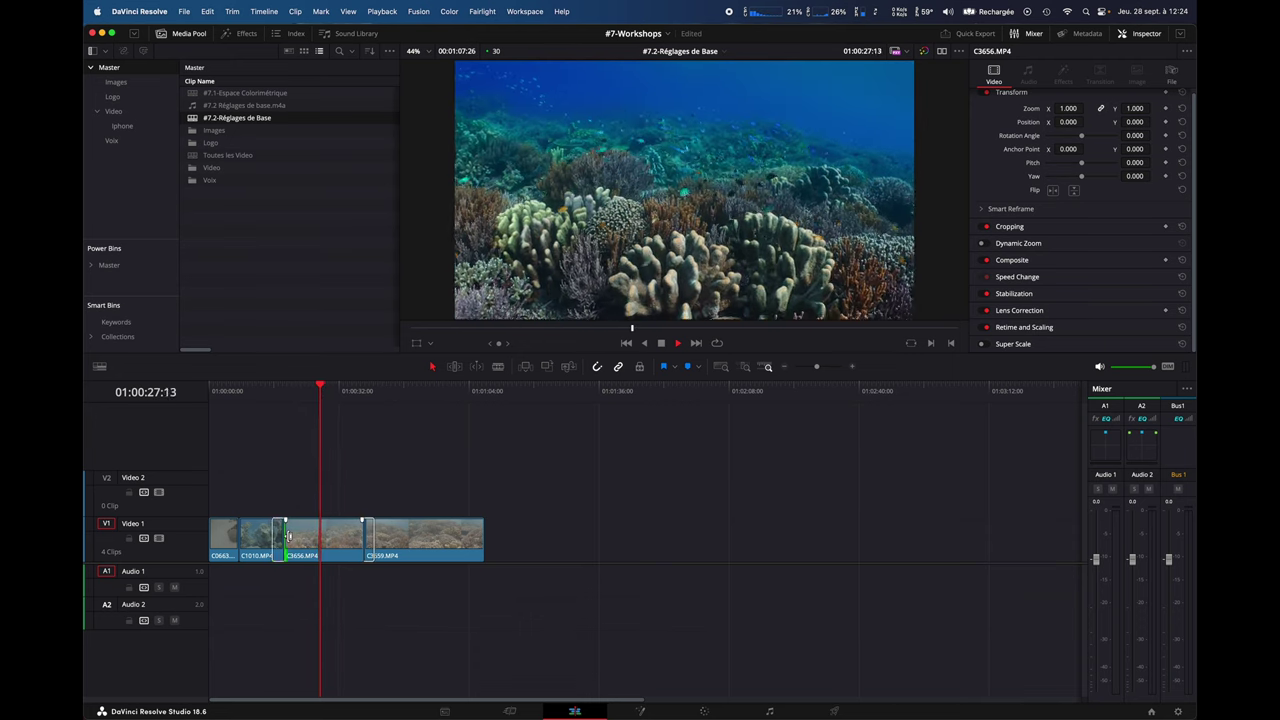
Move the C1010/C3656 cut about three seconds earlier and return to the timeline start
{"action": "mouse_move", "coordinate": [286, 538]}
{"action": "left_mouse_down"}
{"action": "mouse_move", "coordinate": [259, 537]}
{"action": "mouse_move", "coordinate": [285, 538]}
{"action": "left_mouse_up"}
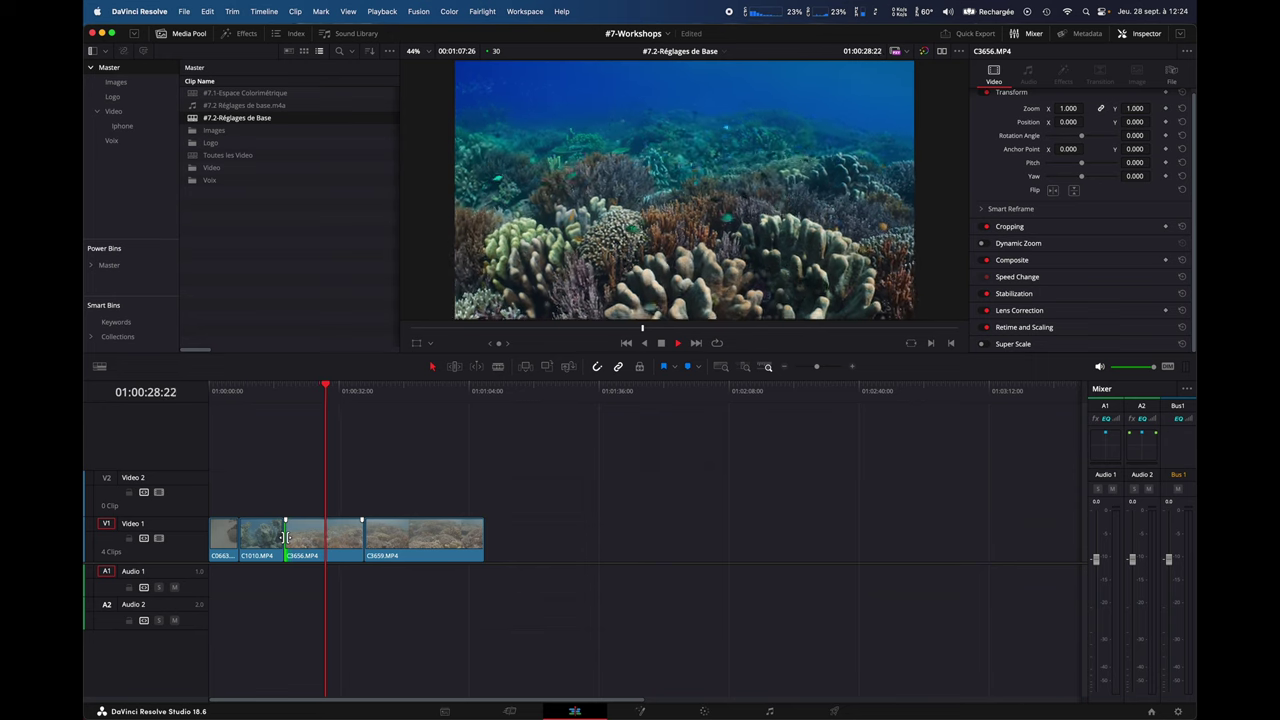
{"action": "left_click", "coordinate": [376, 392]}
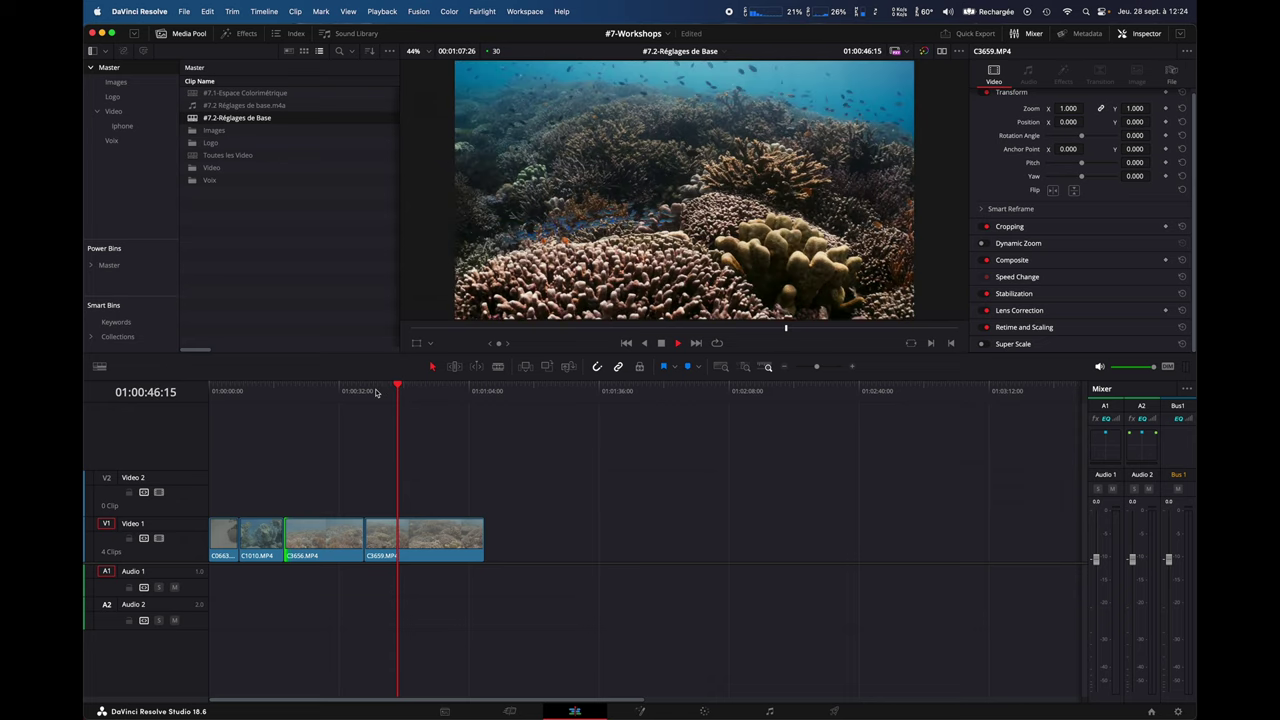
{"action": "key", "text": "Home"}
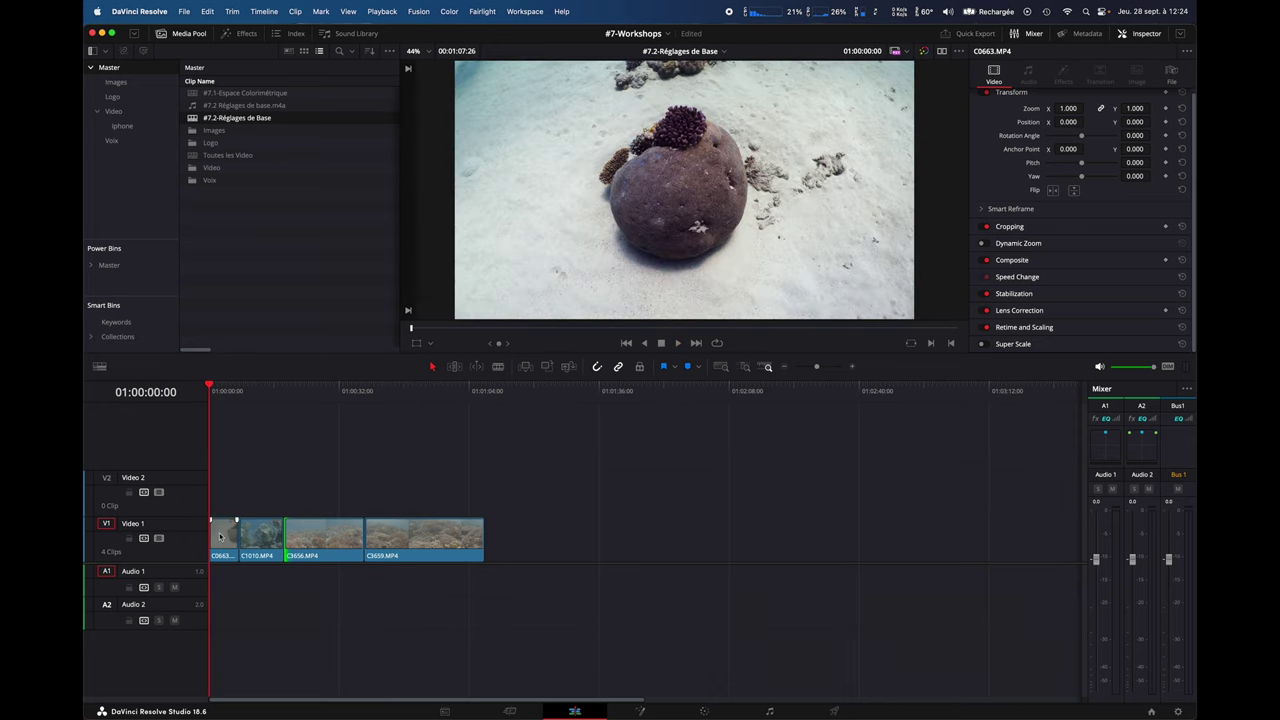
Inspect the file details of C0663, C1010, C3656 and C3659 (59.940 fps, 3840 x 2160)
{"action": "left_click", "coordinate": [220, 545]}
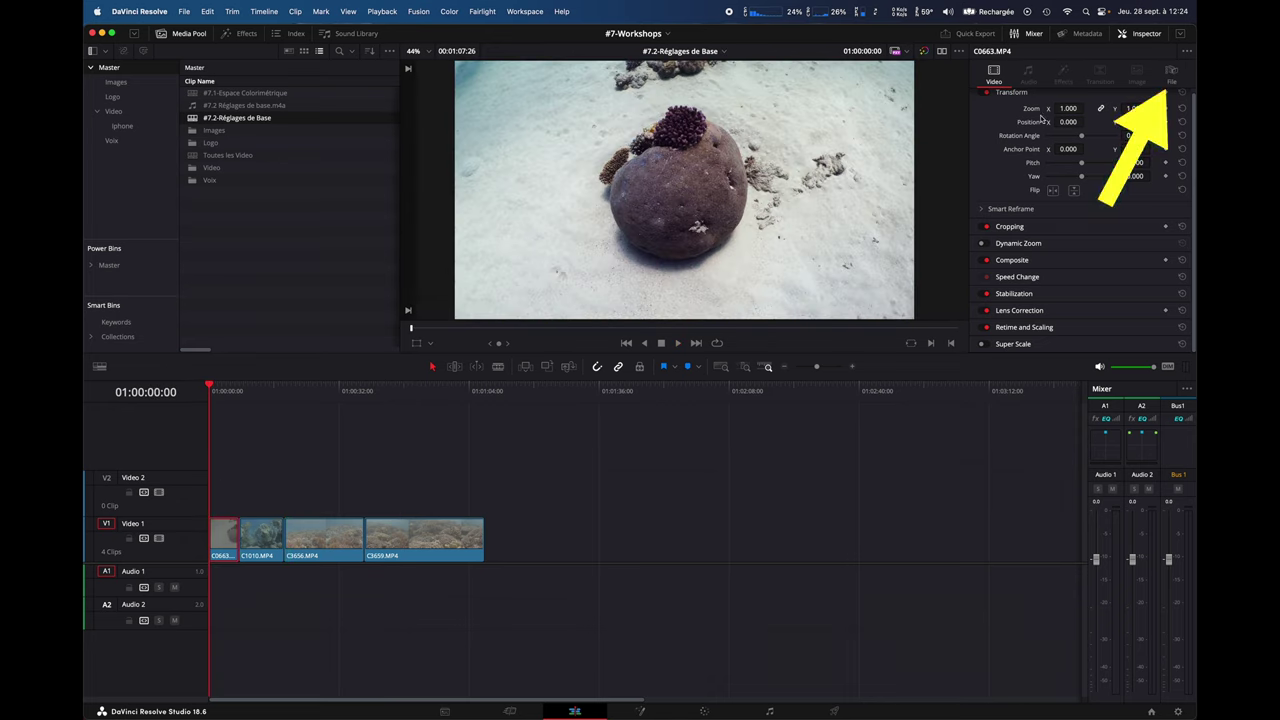
{"action": "left_click", "coordinate": [1172, 73]}
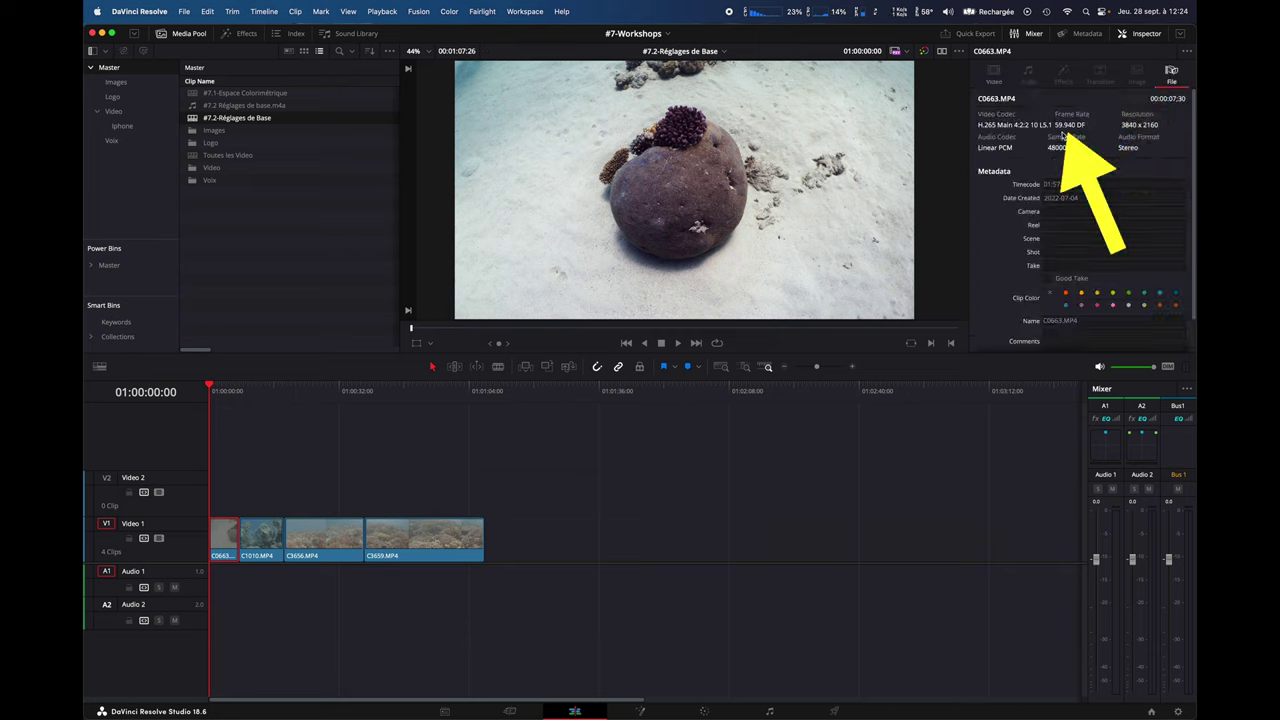
{"action": "left_click", "coordinate": [253, 538]}
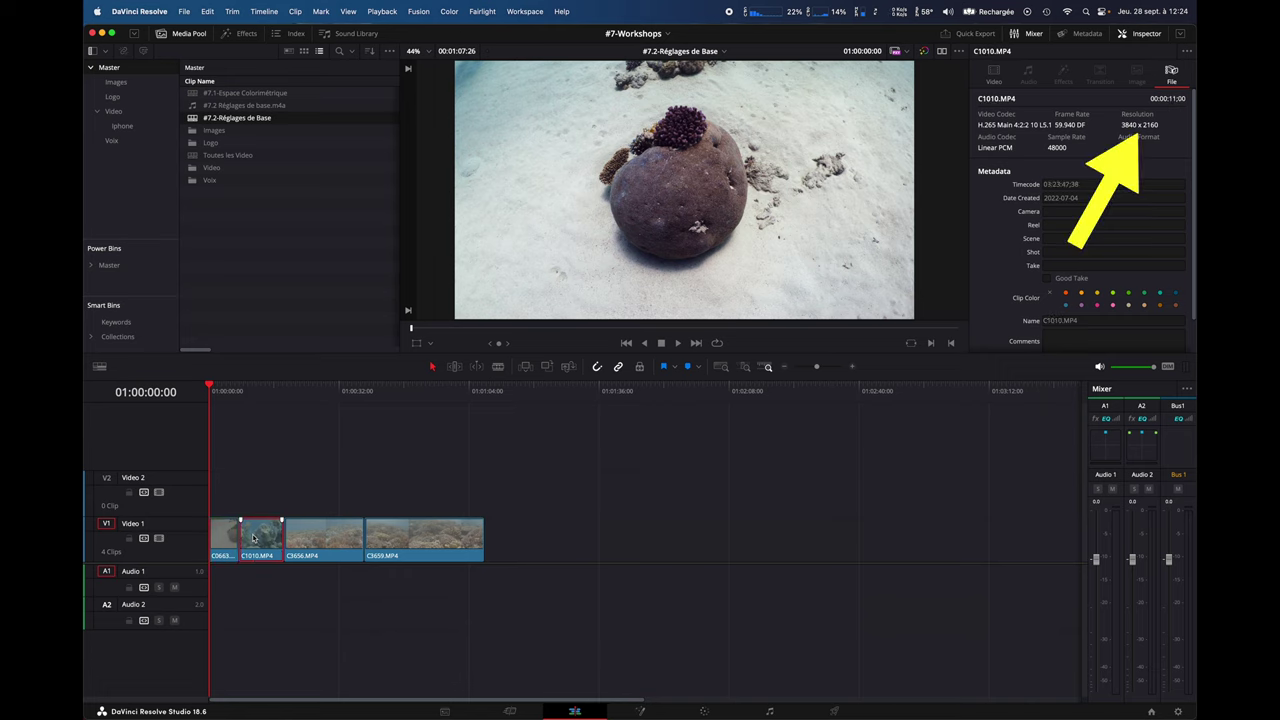
{"action": "left_click", "coordinate": [318, 533]}
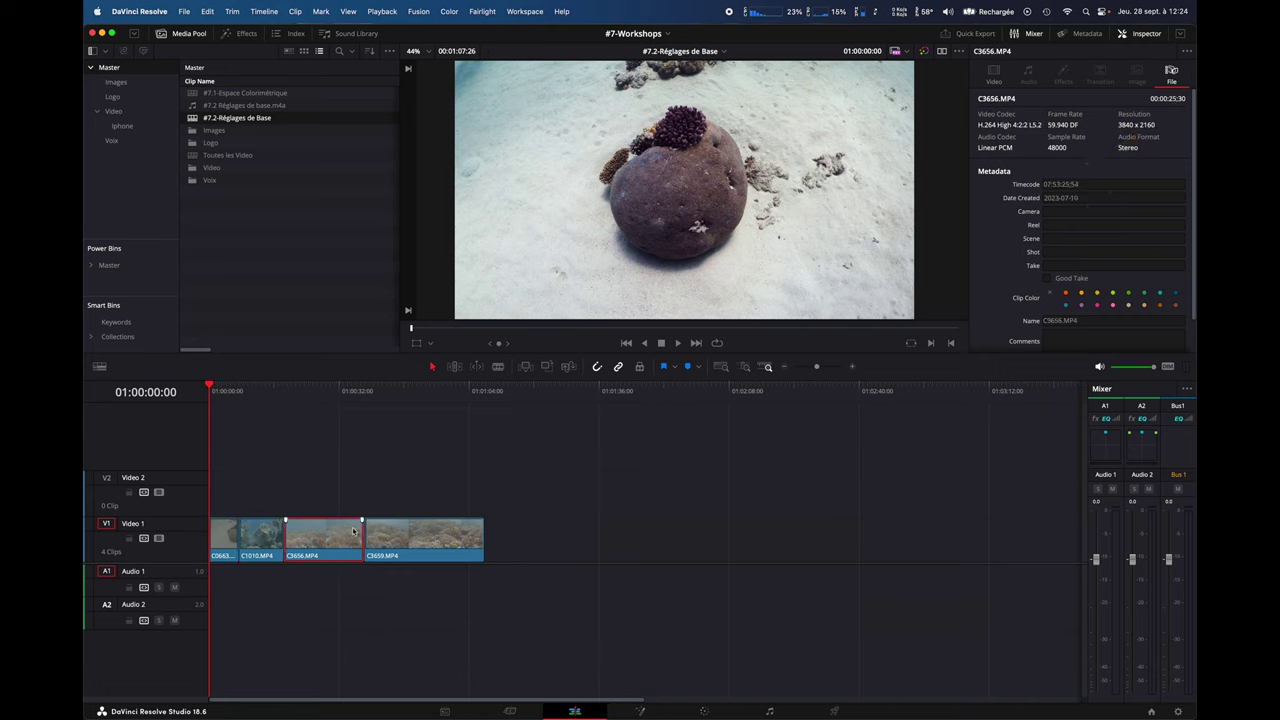
{"action": "left_click", "coordinate": [420, 531]}
Compare with the project's 3840 x 2160, 30 fps timeline settings and close without changes
{"action": "key", "text": "shift+9"}
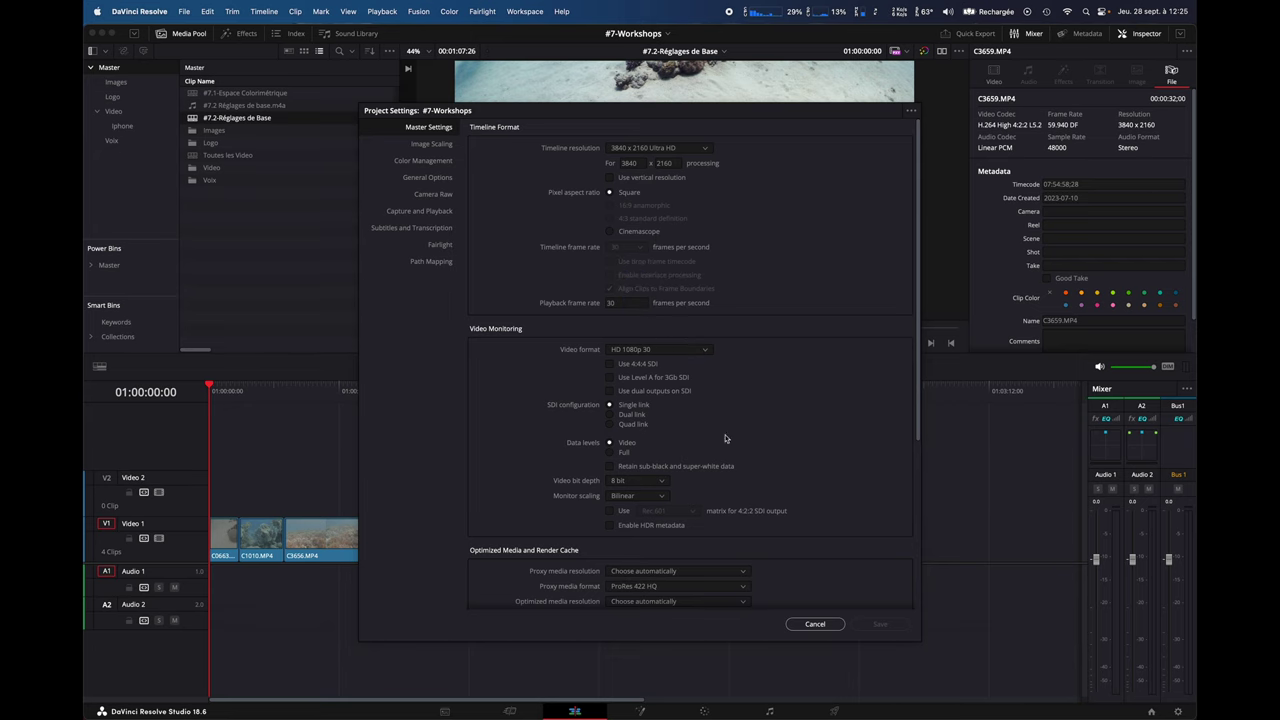
{"action": "left_click", "coordinate": [813, 624]}
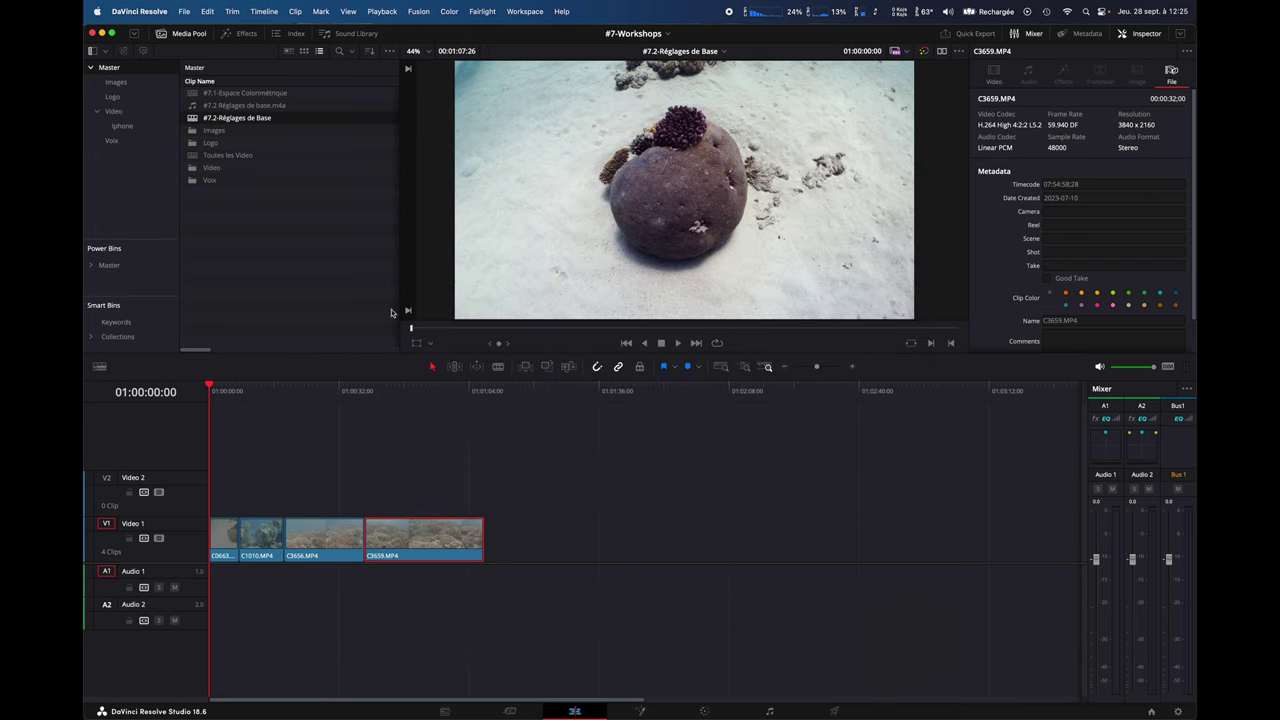
{"action": "left_click", "coordinate": [224, 534]}
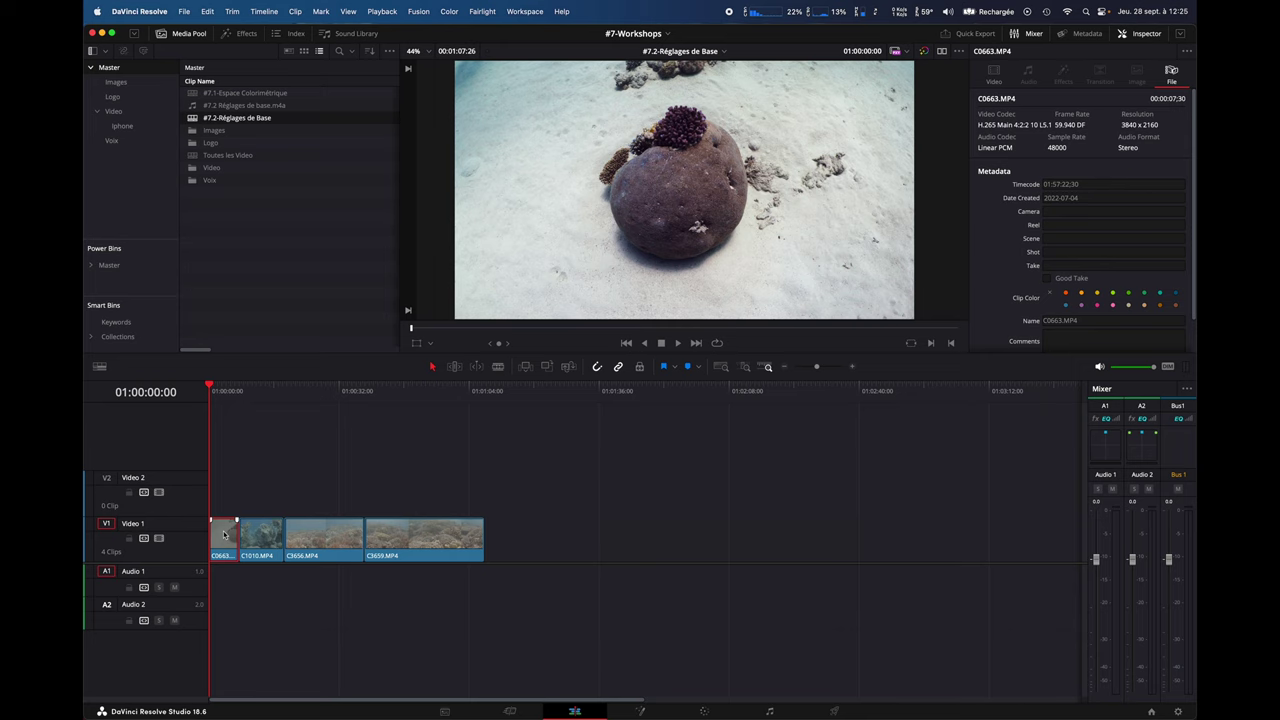
Expand Speed Change in the Video properties and enter a speed of 60% for the first clip
{"action": "left_click", "coordinate": [991, 76]}
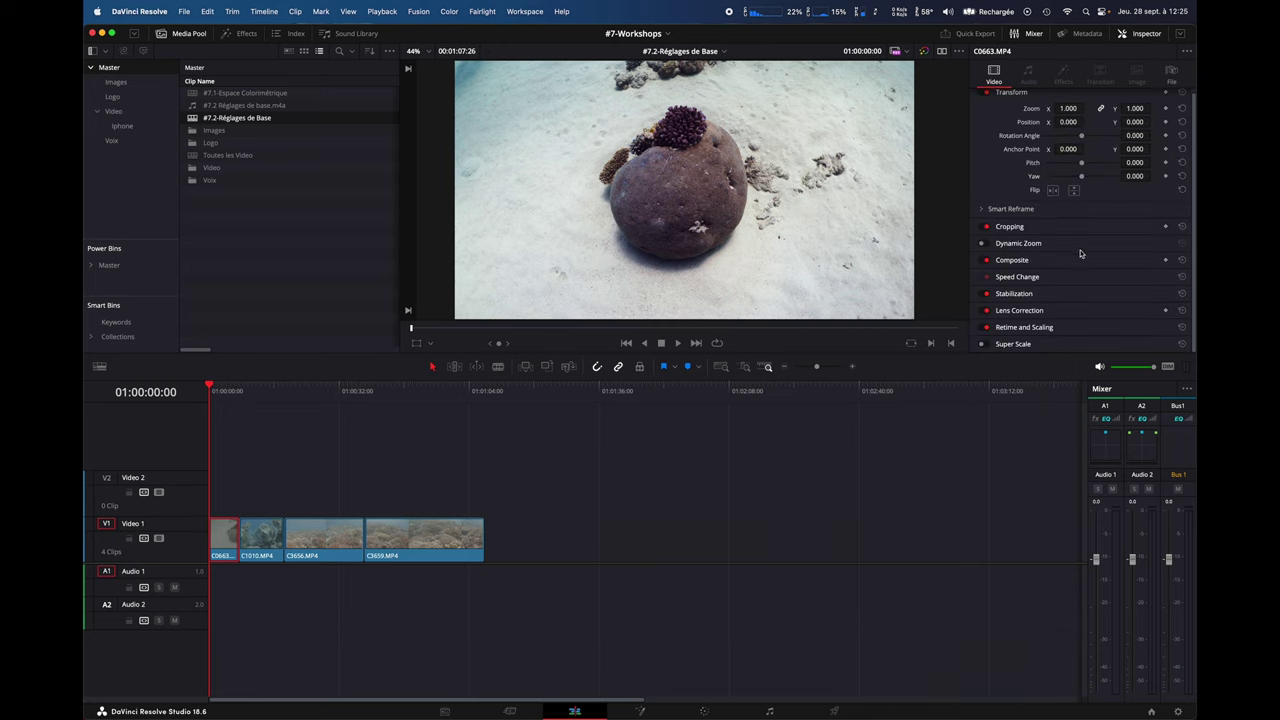
{"action": "left_click", "coordinate": [1141, 277]}
{"action": "scroll", "coordinate": [1141, 280], "scroll_direction": "down", "scroll_amount": 2}
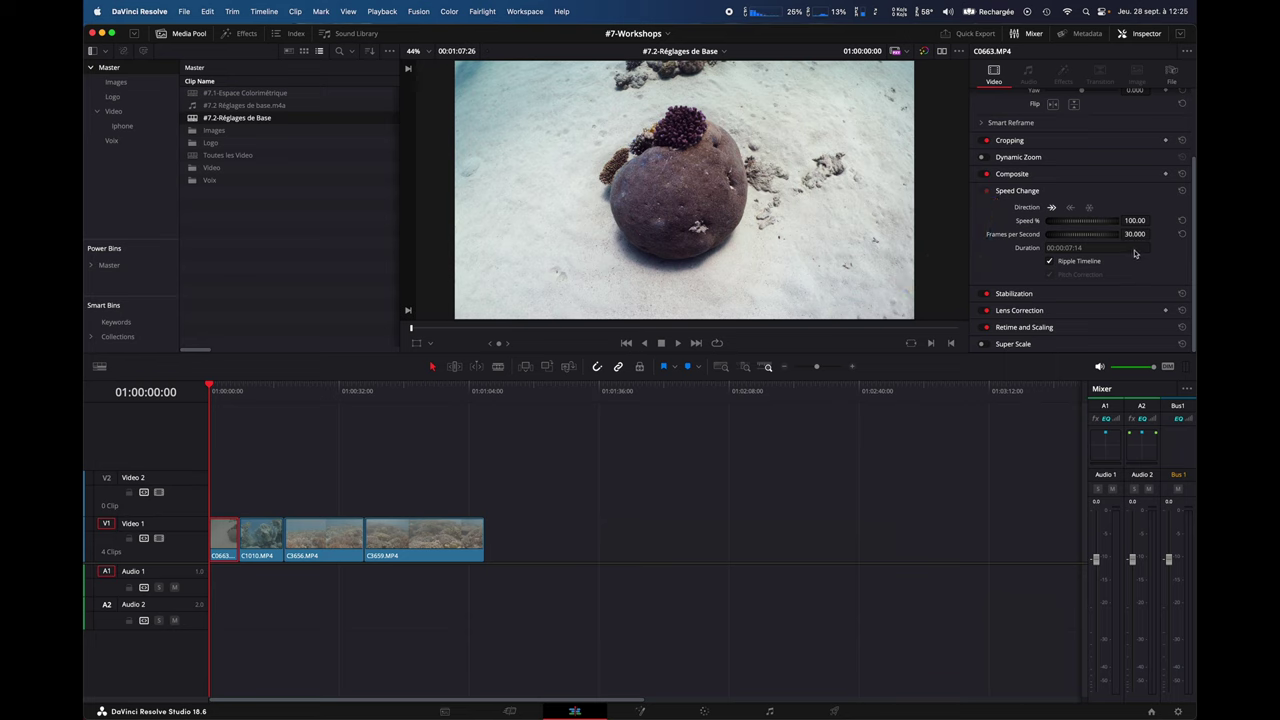
{"action": "left_click", "coordinate": [1134, 220]}
{"action": "type", "text": "60"}
{"action": "key", "text": "Return"}
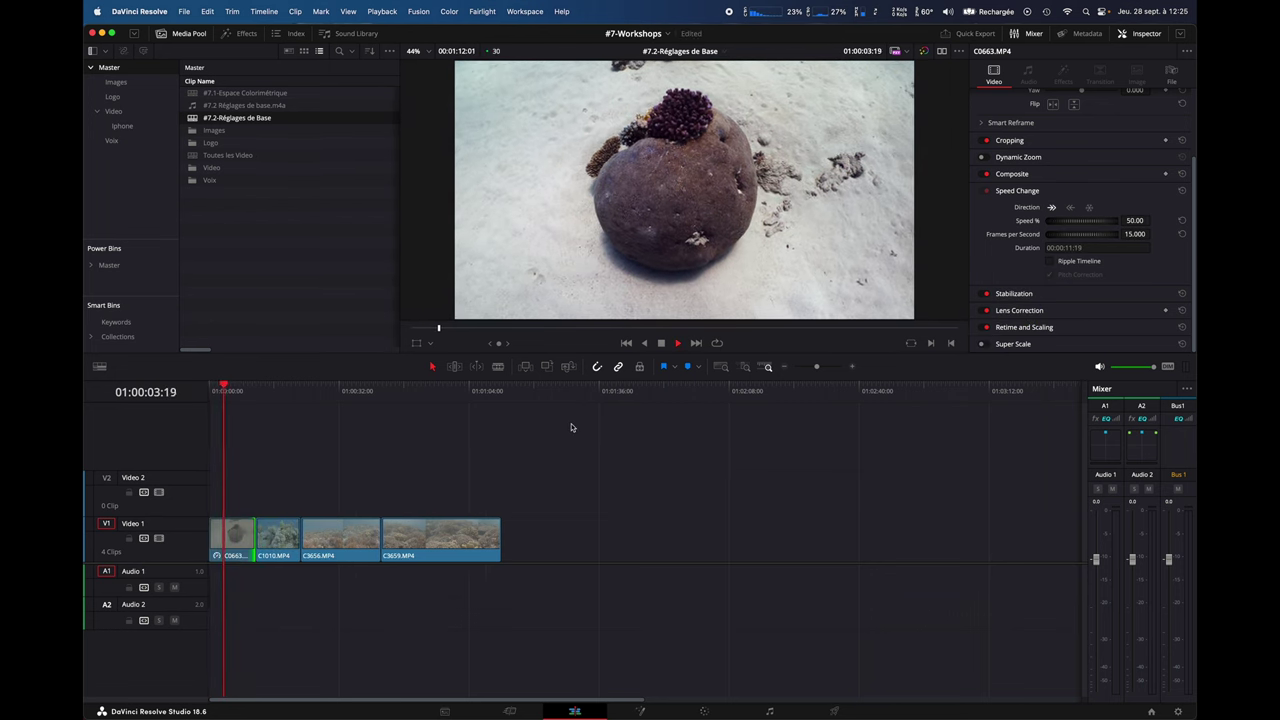
Set C1010 to 50% speed, play the slowed clips, and return to the timeline start
{"action": "key", "text": "space"}
{"action": "left_click_drag", "start_coordinate": [257, 390], "coordinate": [262, 390]}
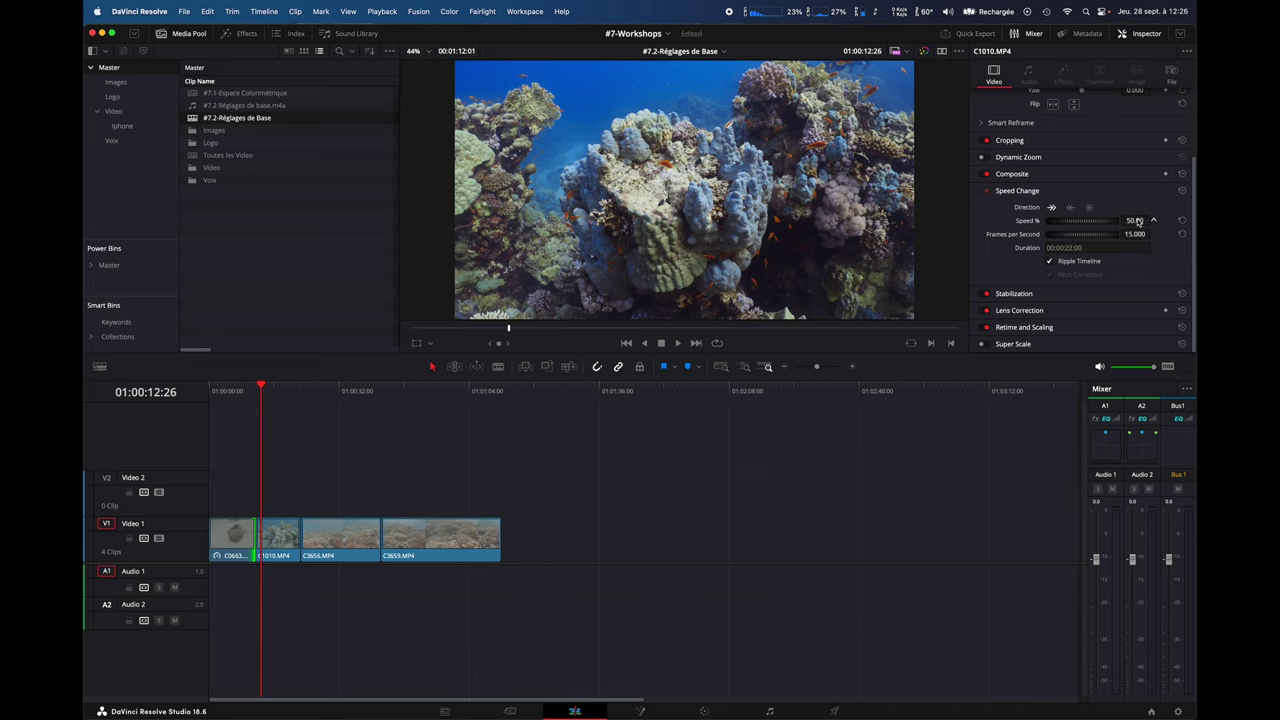
{"action": "key", "text": "Return"}
{"action": "key", "text": "space"}
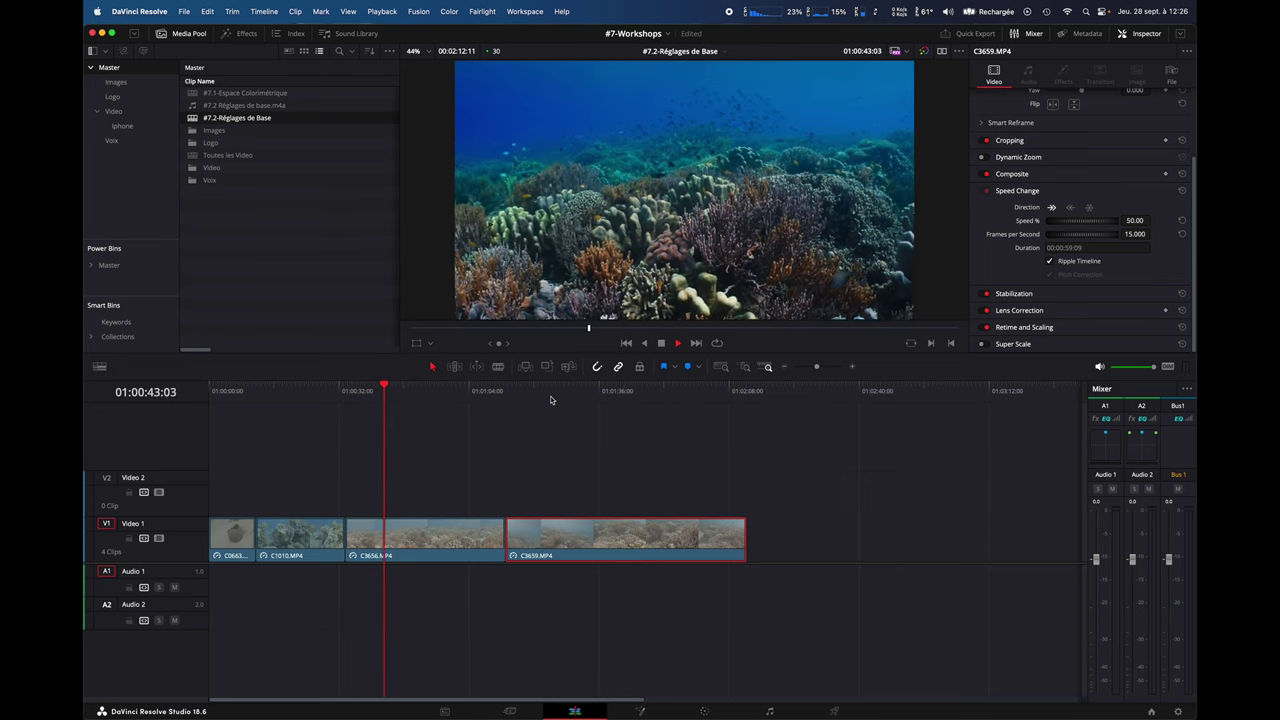
{"action": "left_click", "coordinate": [550, 400]}
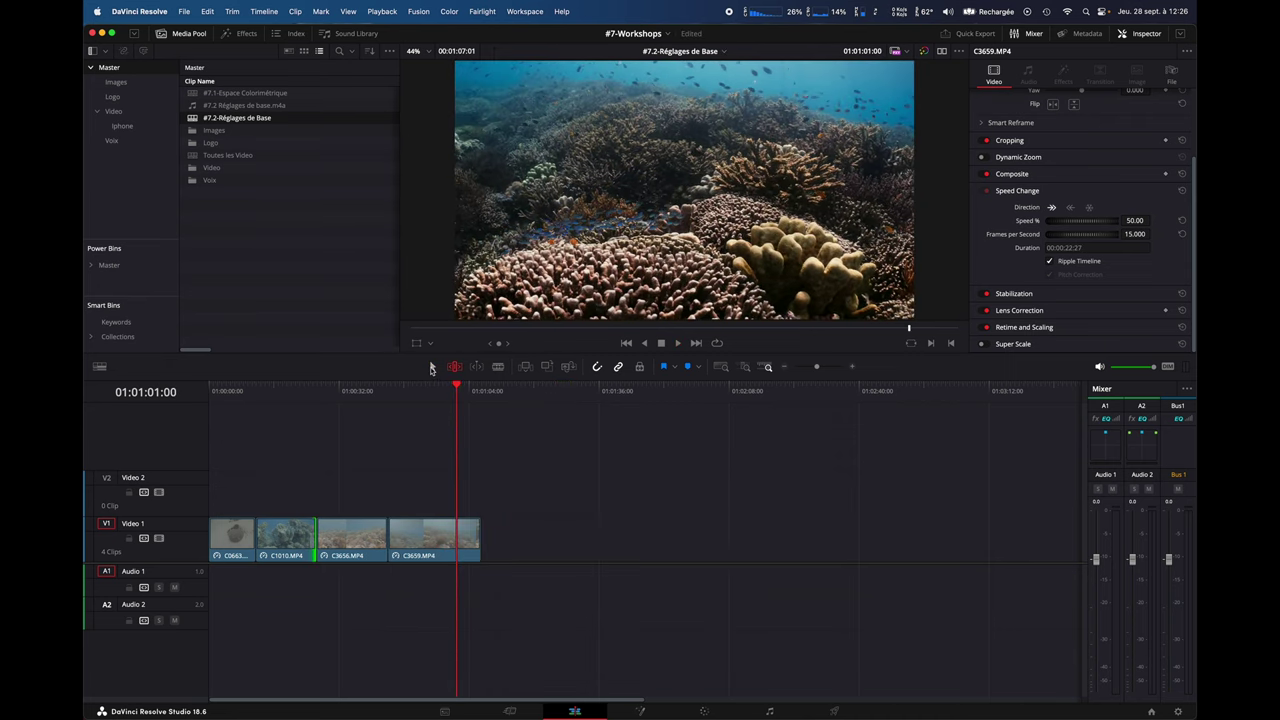
{"action": "left_click", "coordinate": [230, 402]}
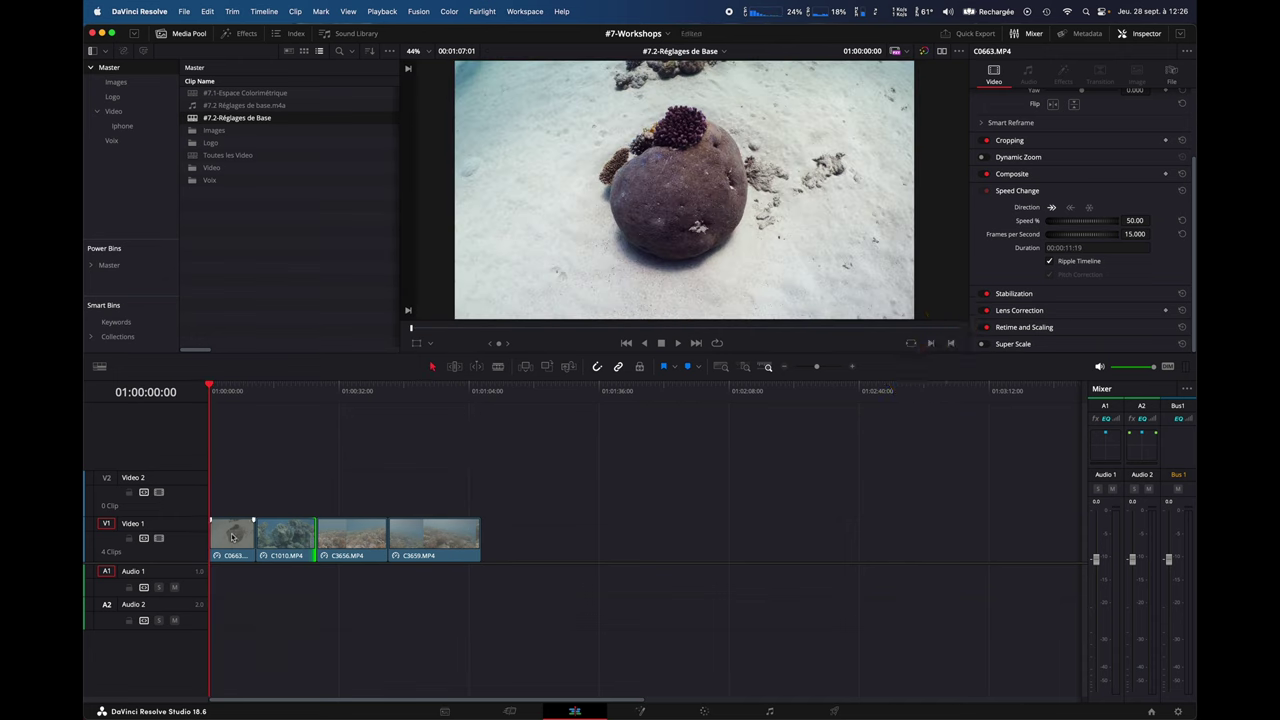
Set C0663's stabilization mode to Translation after trying Similarity
{"action": "left_click", "coordinate": [1014, 293]}
{"action": "left_click", "coordinate": [1096, 226]}
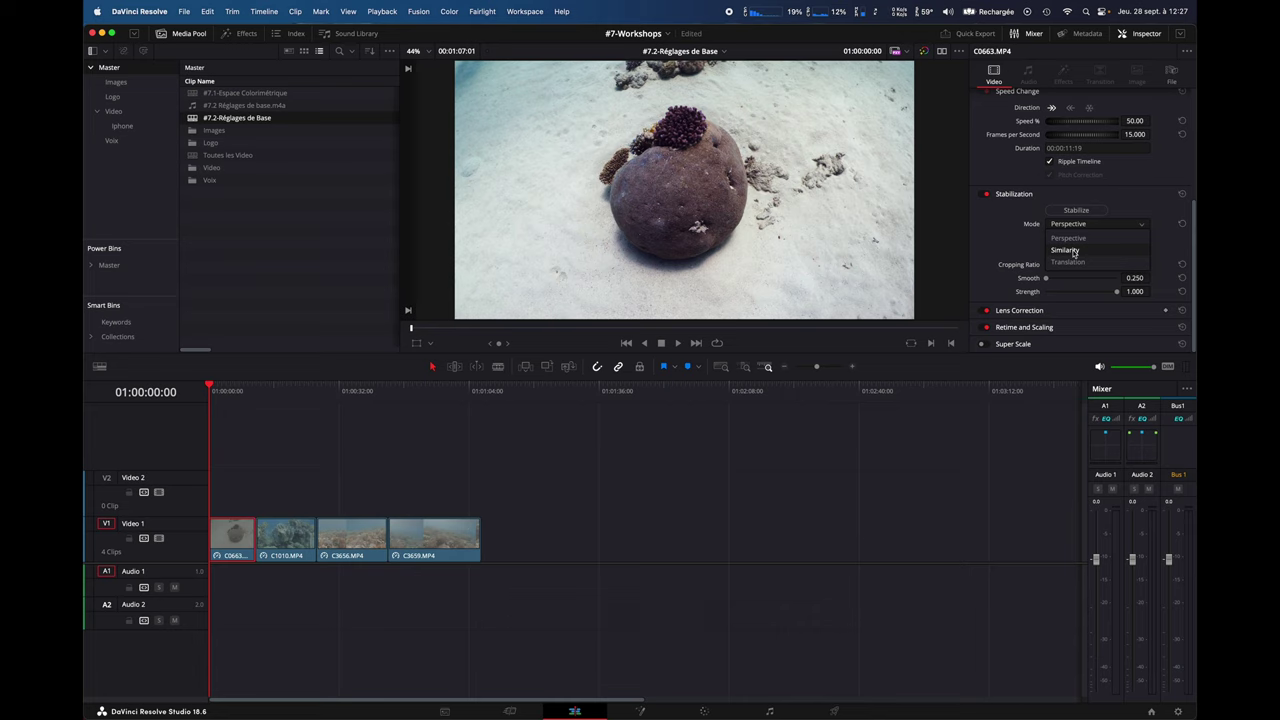
{"action": "left_click", "coordinate": [1074, 252]}
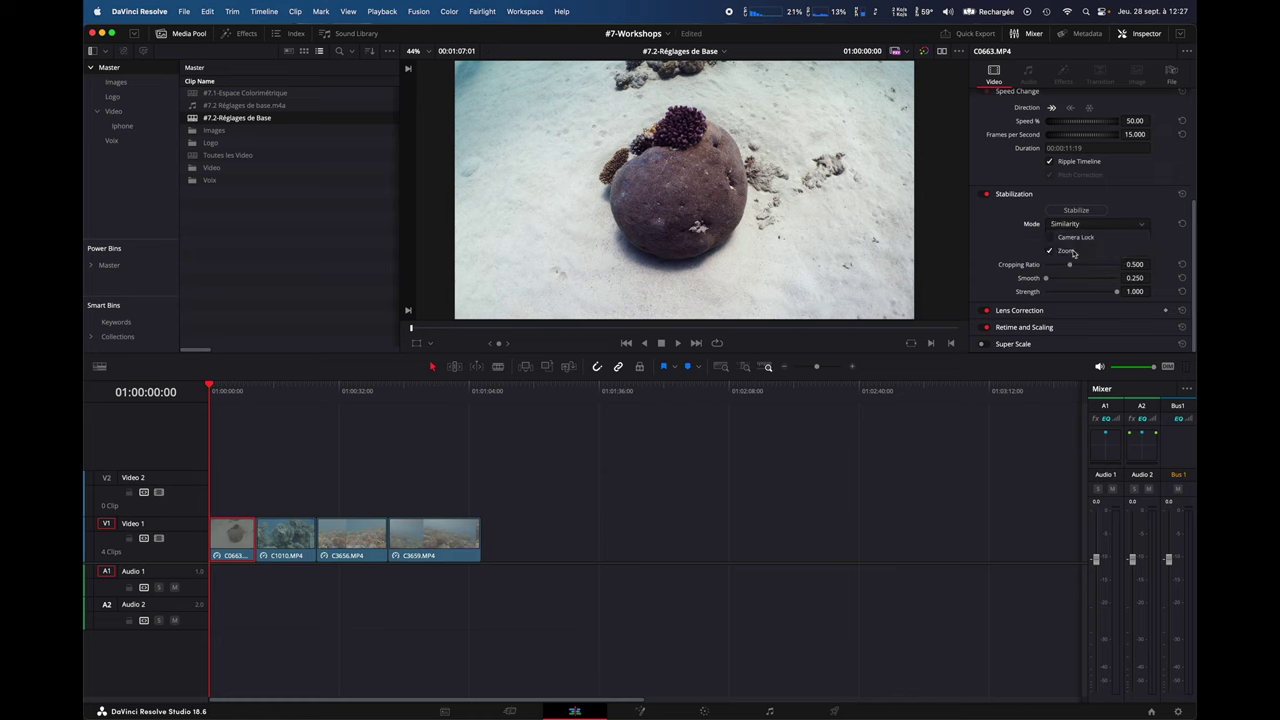
{"action": "left_click", "coordinate": [1079, 226]}
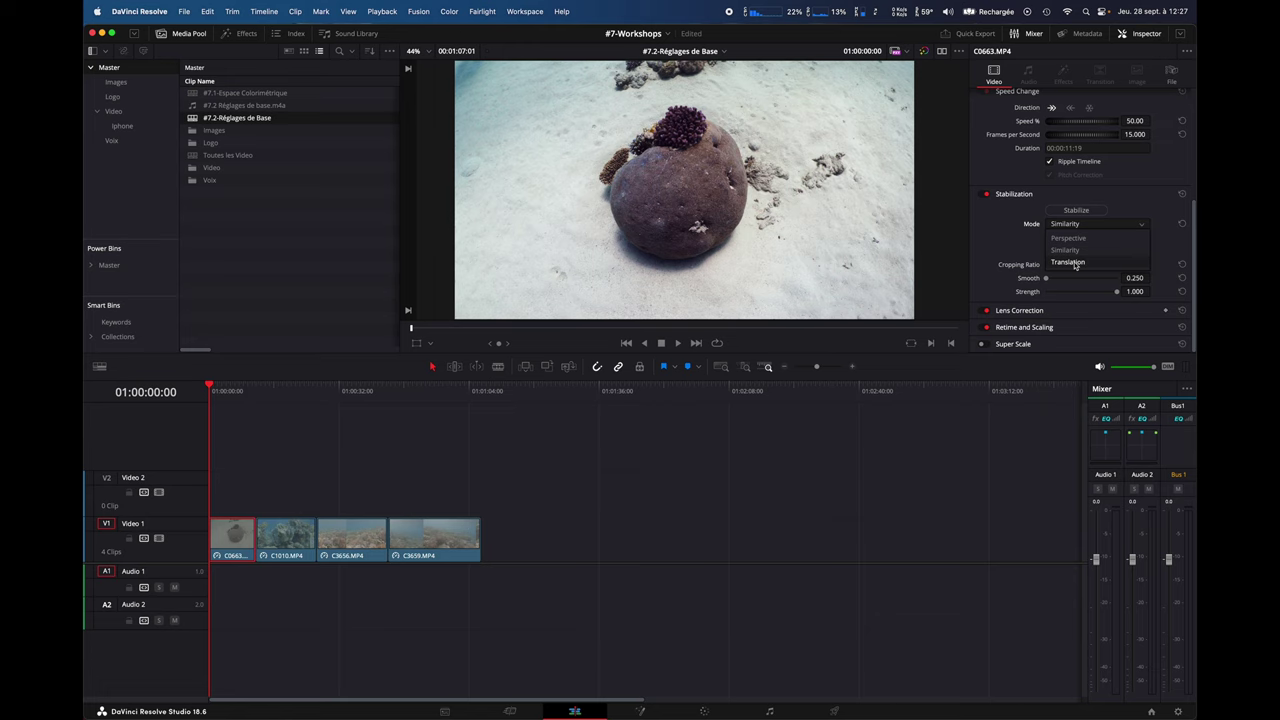
{"action": "left_click", "coordinate": [1075, 263]}
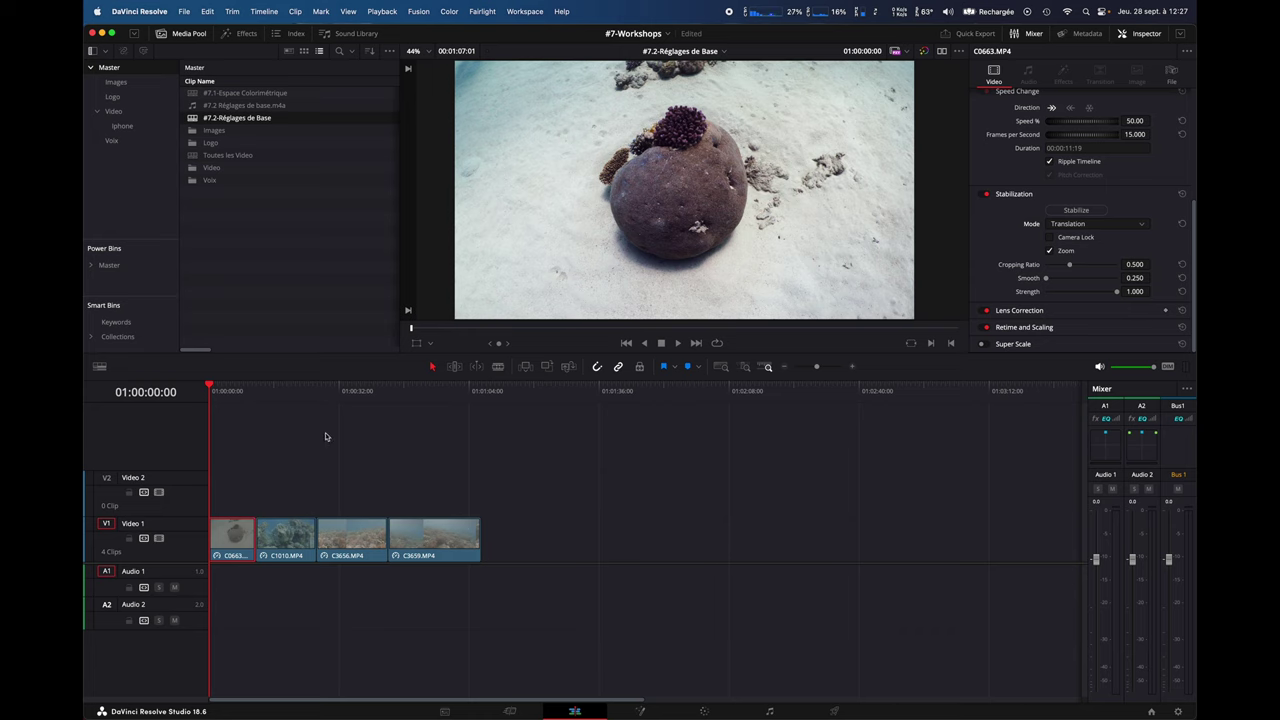
Stabilize C0663 and play it back from the start to check the result
{"action": "key", "text": "space"}
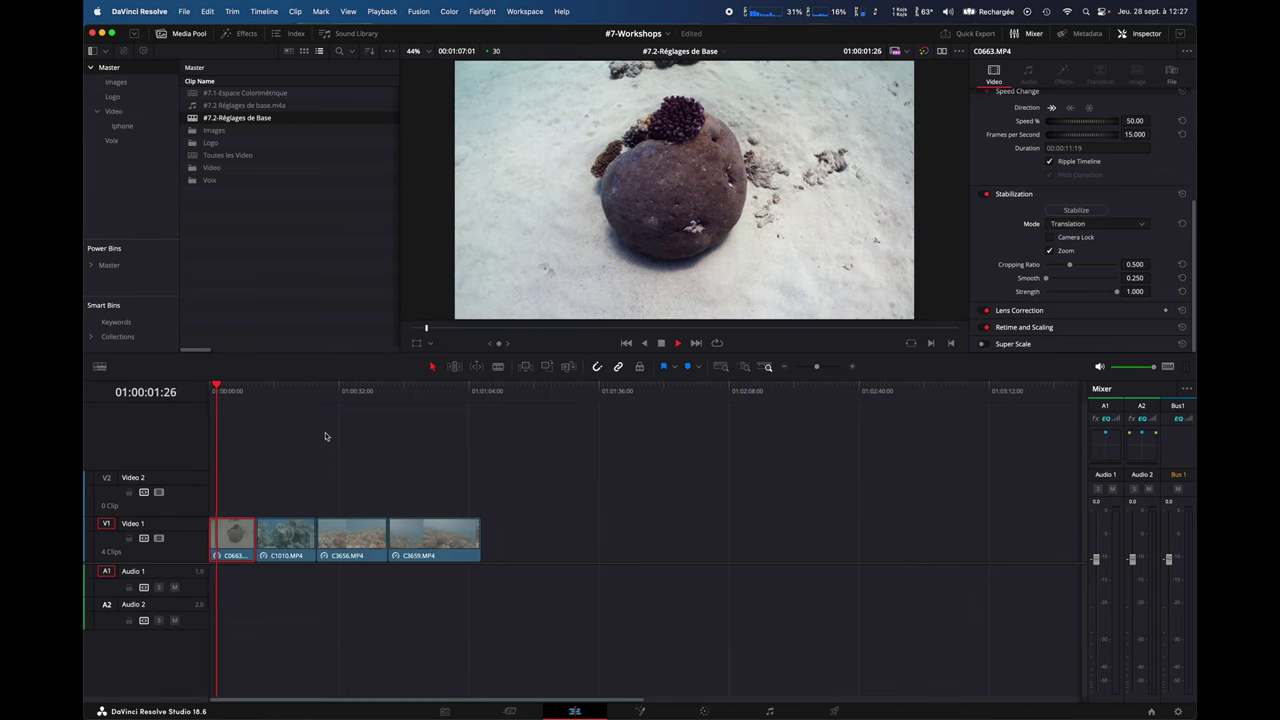
{"action": "key", "text": "space"}
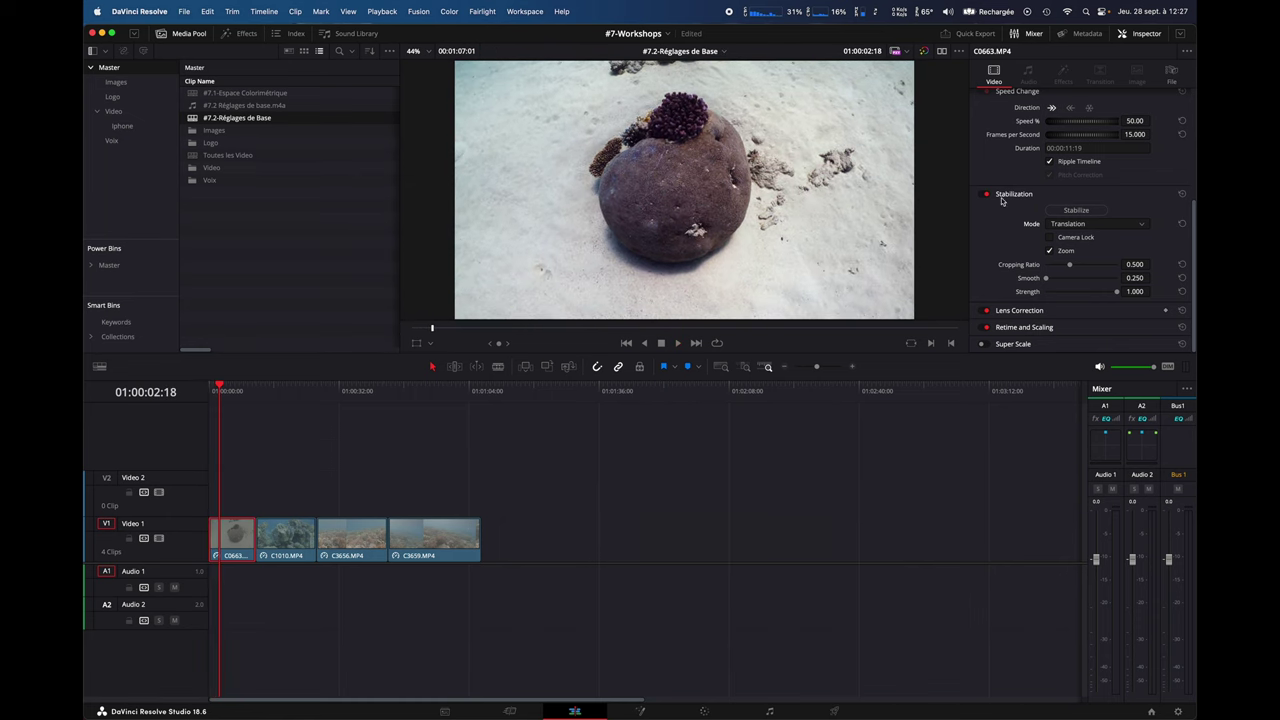
{"action": "left_click", "coordinate": [1077, 211]}
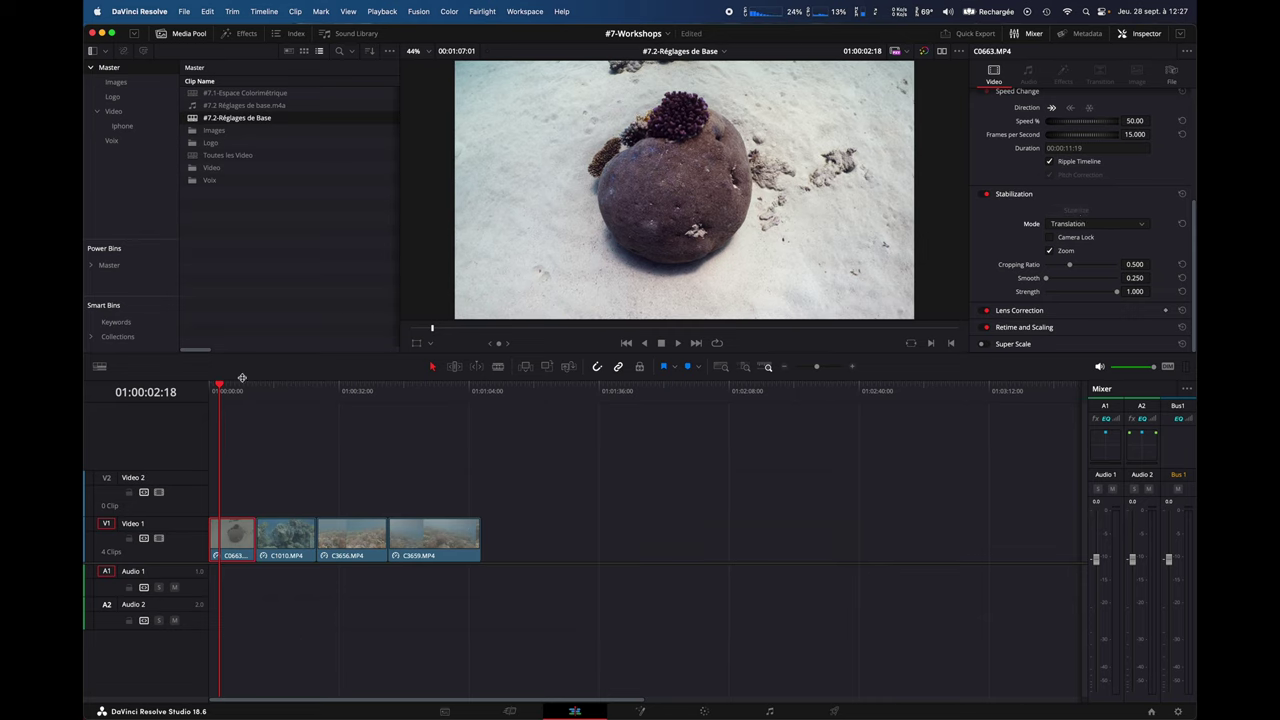
{"action": "left_click", "coordinate": [216, 393]}
{"action": "key", "text": "space"}
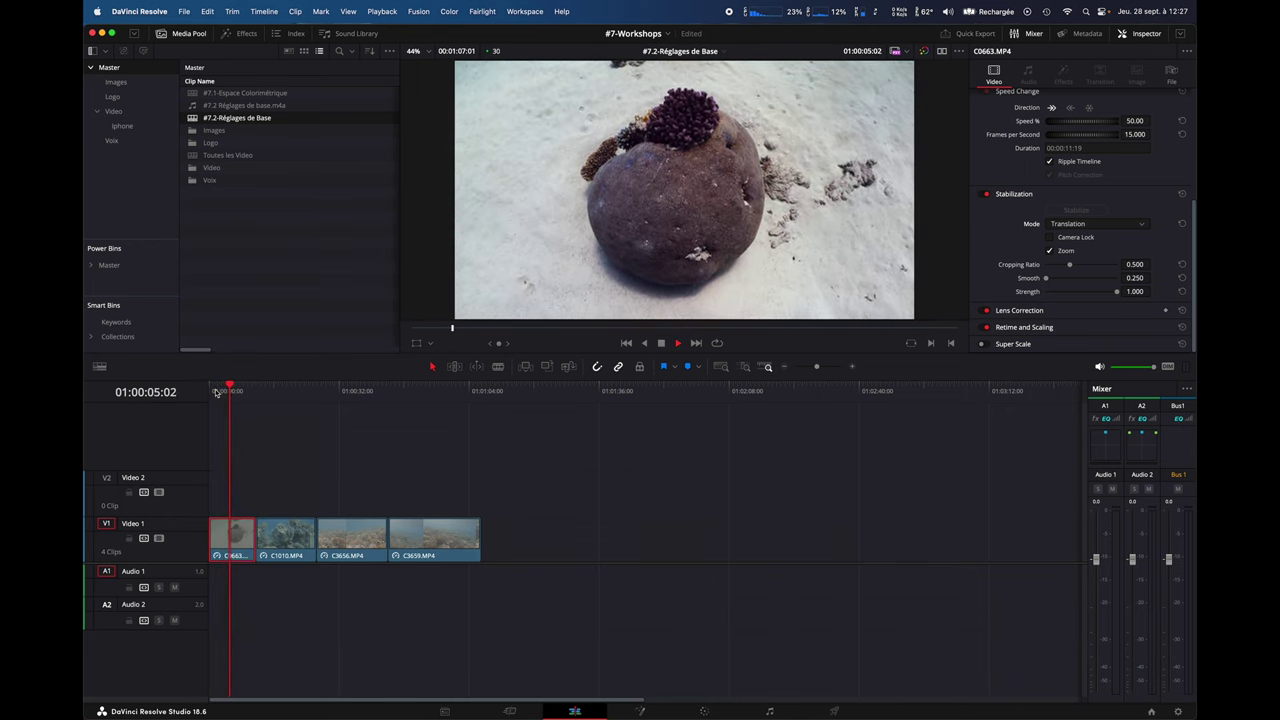
{"action": "key", "text": "space"}
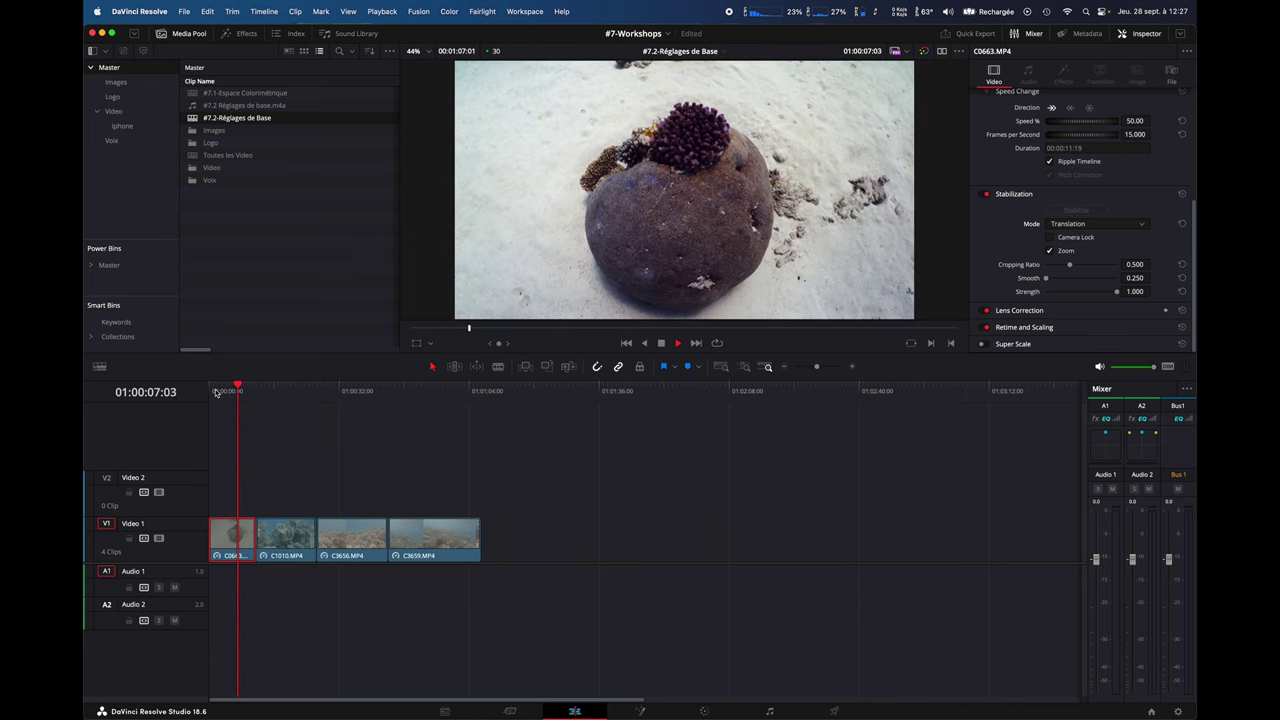
Raise Smooth to 0.765, restabilize C0663 and replay it
{"action": "left_click_drag", "start_coordinate": [1046, 278], "coordinate": [1096, 283]}
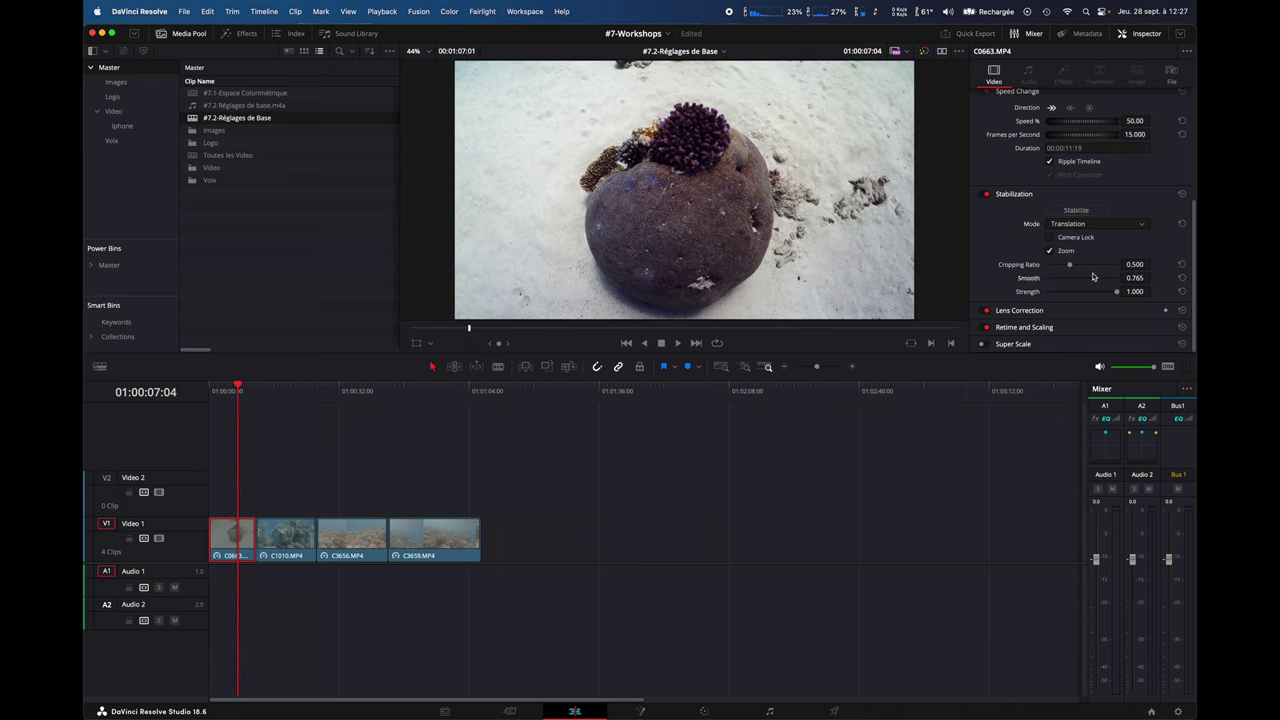
{"action": "left_click", "coordinate": [1073, 211]}
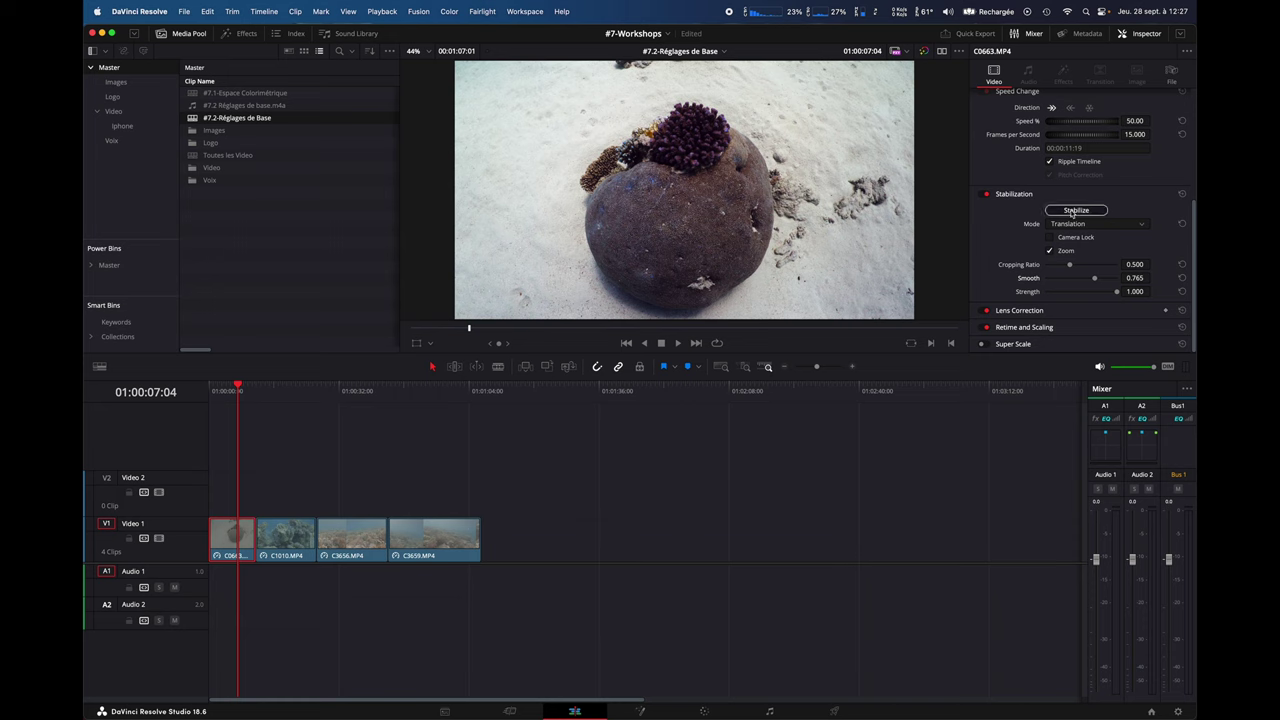
{"action": "left_click", "coordinate": [221, 392]}
{"action": "key", "text": "space"}
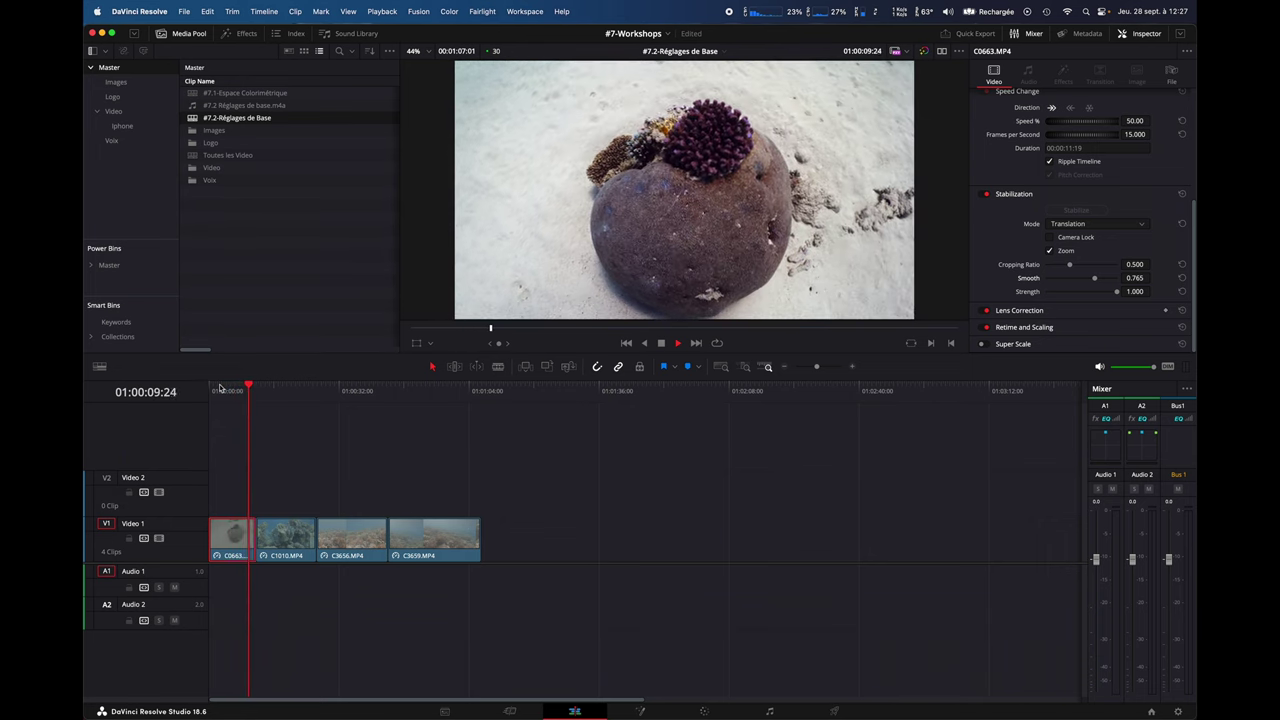
{"action": "key", "text": "space"}
{"action": "left_click", "coordinate": [267, 390]}
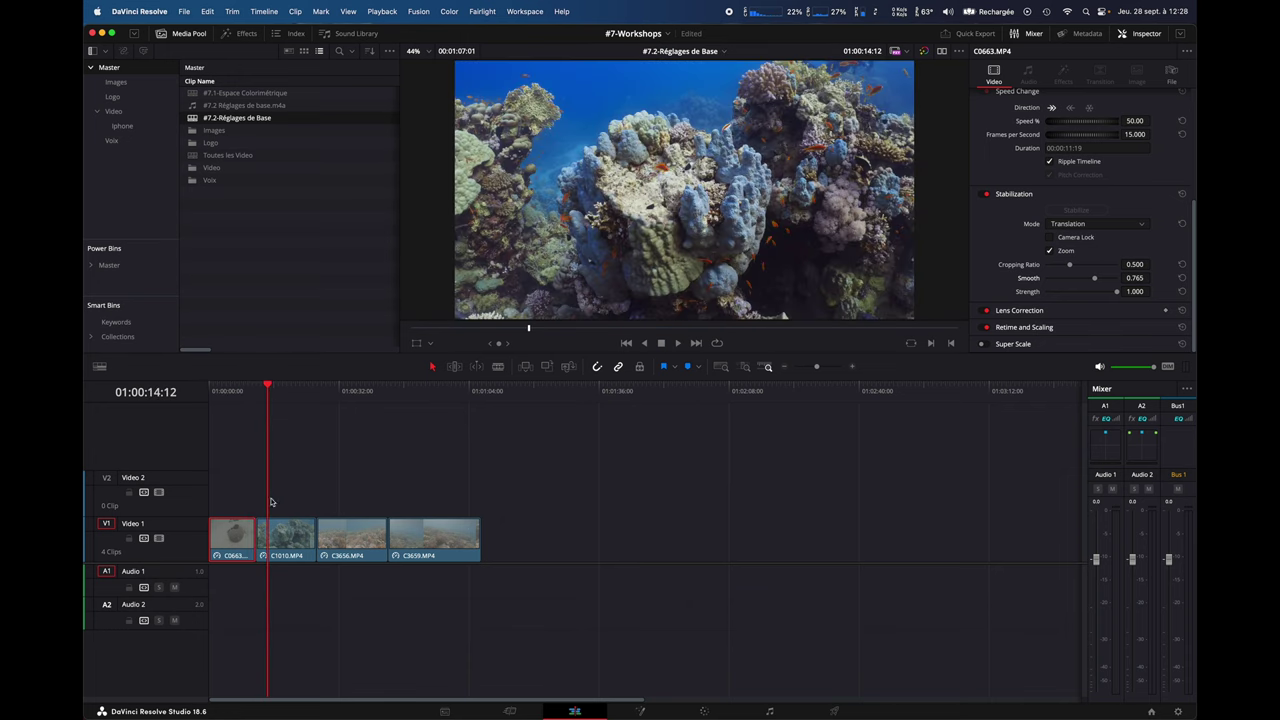
Stabilize C1010.MP4 in Similarity mode and play it back from about 01:00:11
{"action": "left_click", "coordinate": [285, 538]}
{"action": "left_click", "coordinate": [1067, 224]}
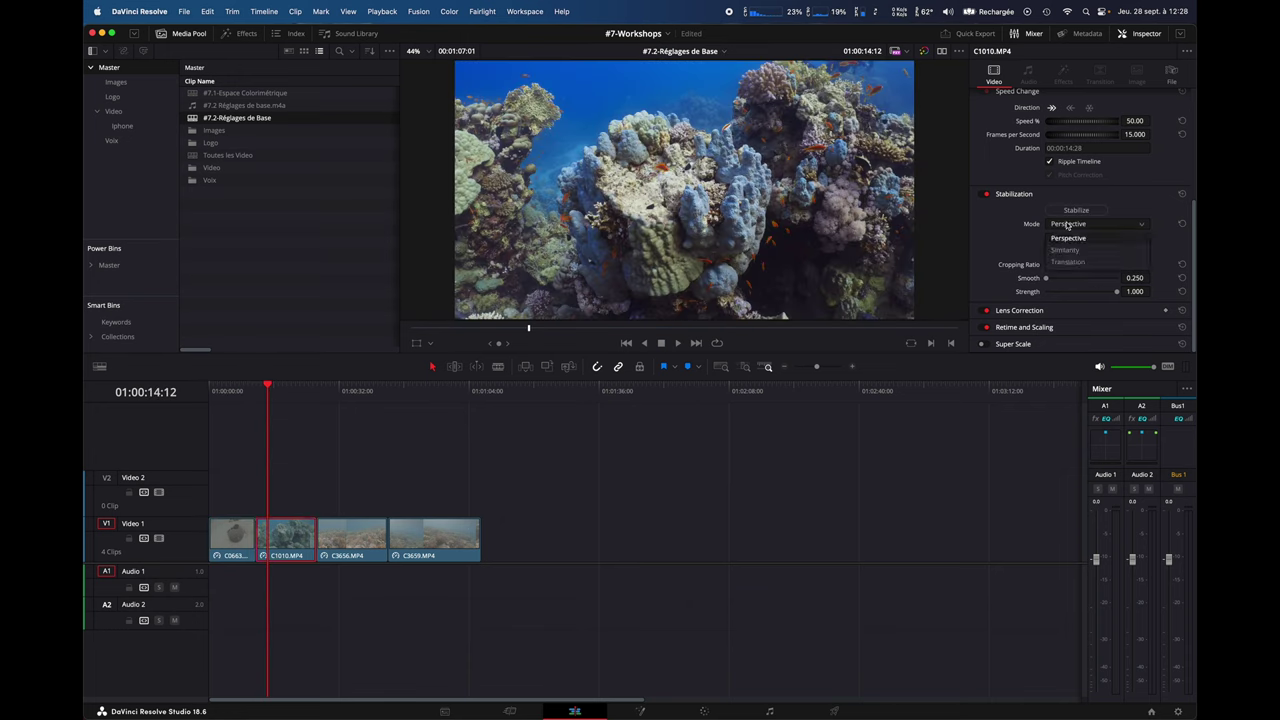
{"action": "left_click", "coordinate": [1065, 250]}
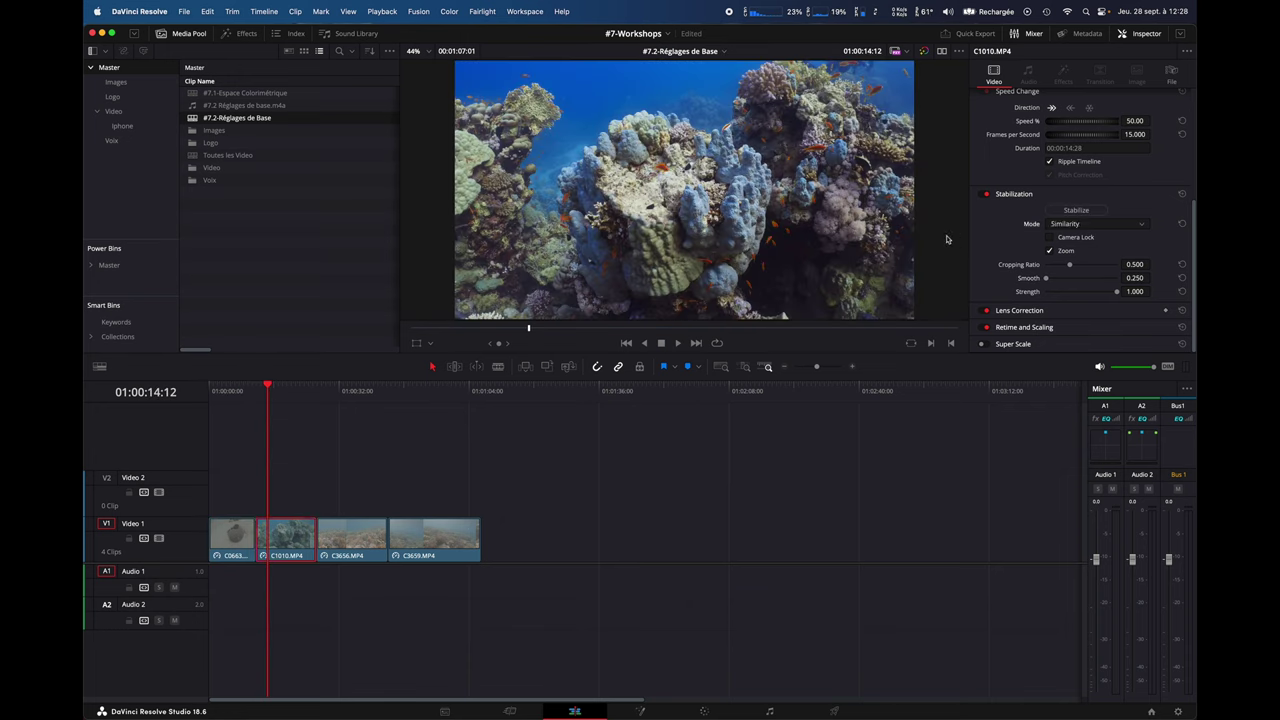
{"action": "left_click", "coordinate": [1077, 210]}
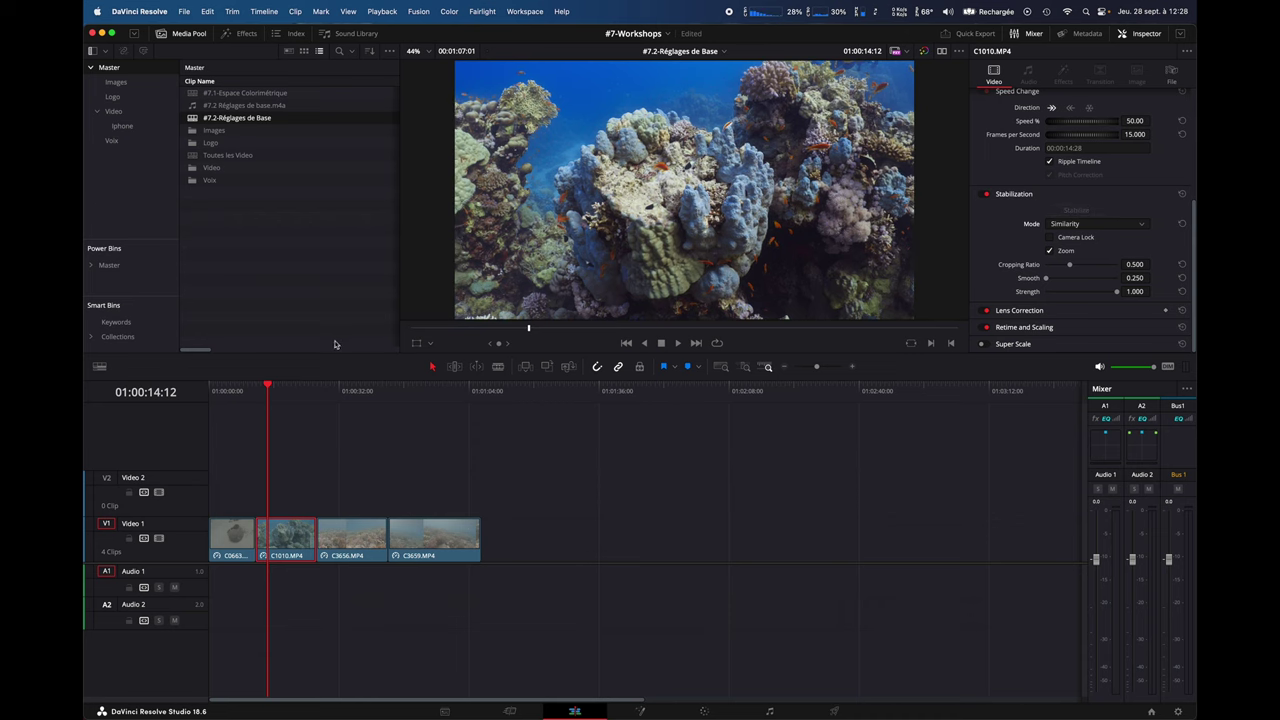
{"action": "left_click", "coordinate": [254, 393]}
{"action": "key", "text": "space"}
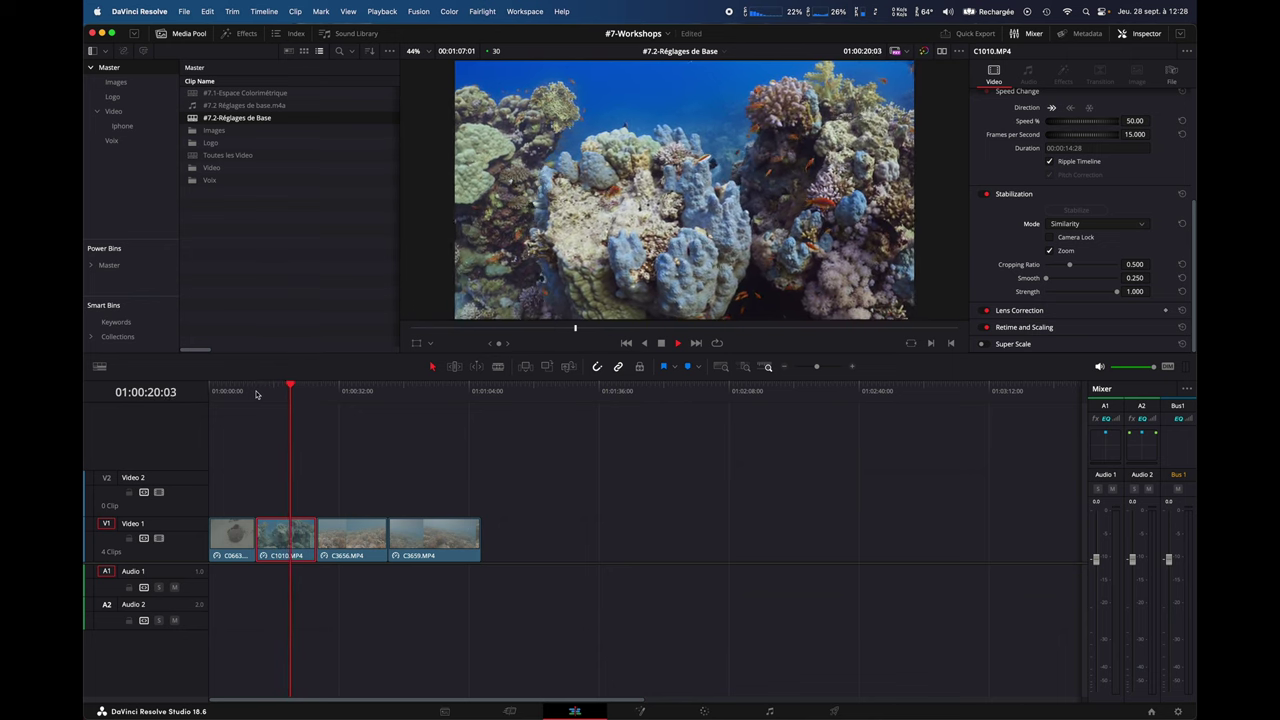
{"action": "left_click", "coordinate": [309, 391]}
Raise Smooth to 0.445, restabilize the coral clip and replay it
{"action": "left_click_drag", "start_coordinate": [1046, 278], "coordinate": [1064, 278]}
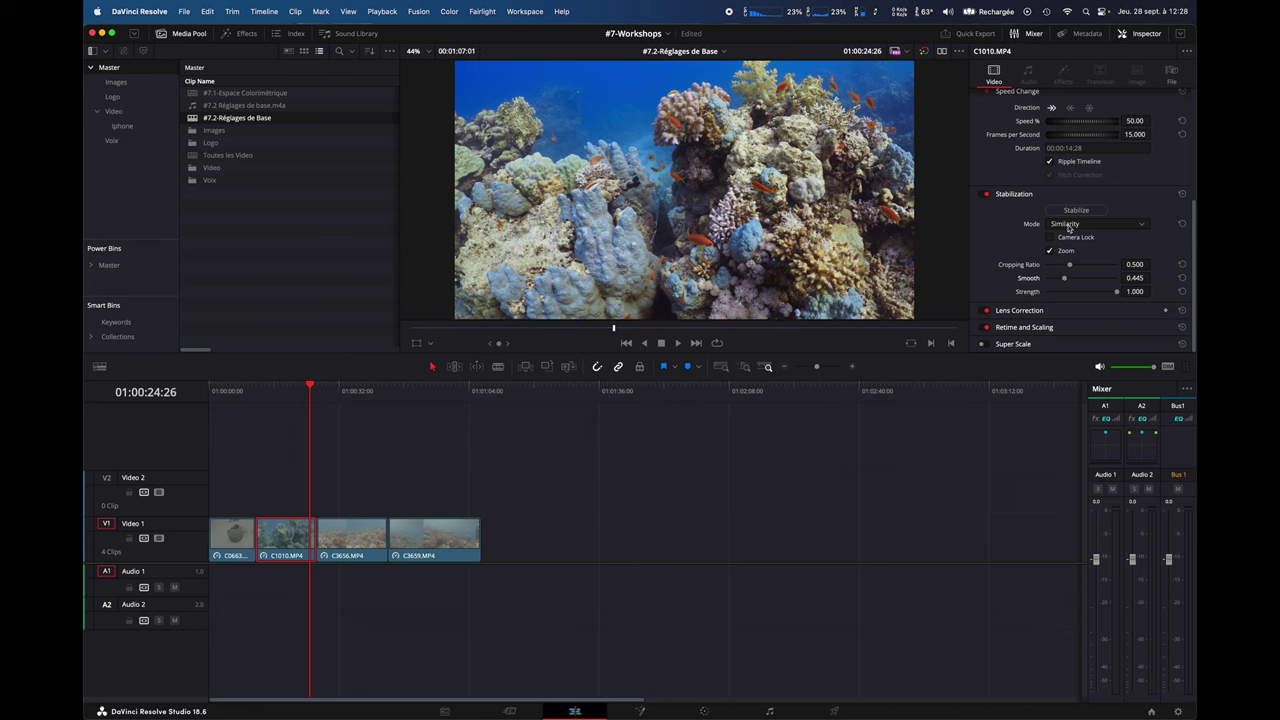
{"action": "left_click", "coordinate": [1072, 212]}
{"action": "left_click", "coordinate": [257, 391]}
{"action": "key", "text": "space"}
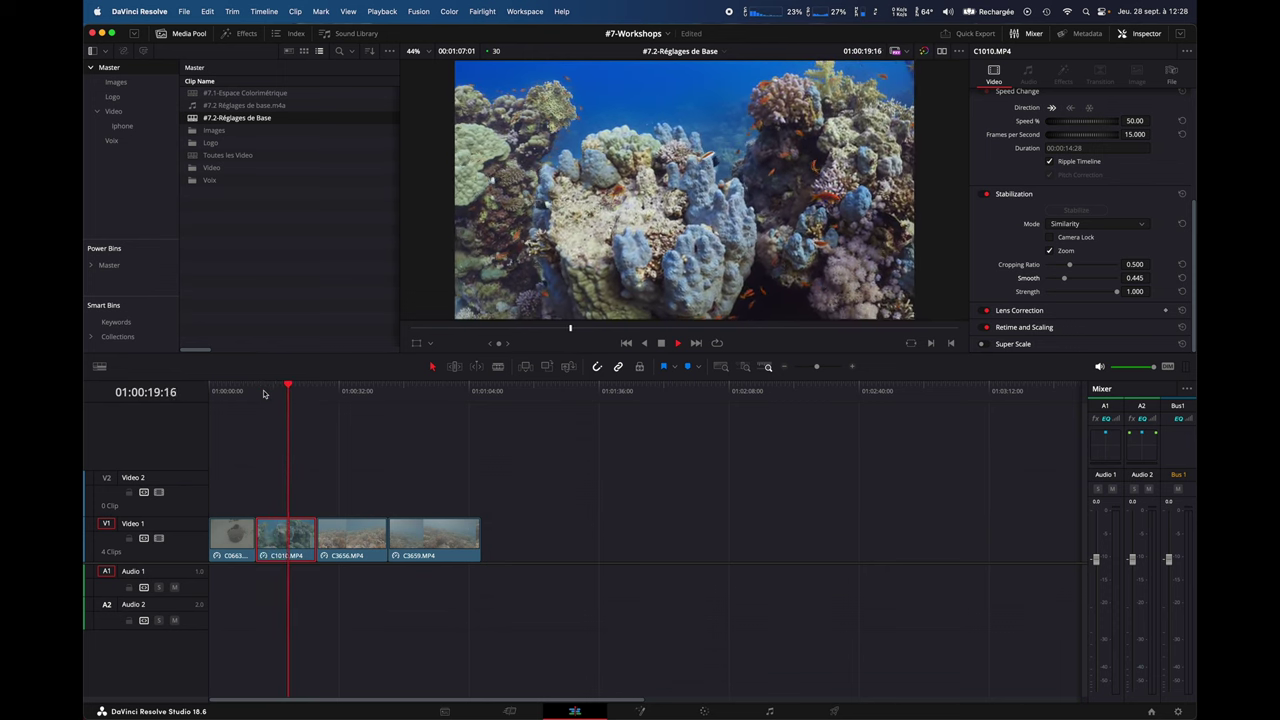
Stabilize C3659.MP4 in Similarity mode with Smooth raised to 0.410
{"action": "left_click", "coordinate": [406, 391]}
{"action": "left_click", "coordinate": [426, 546]}
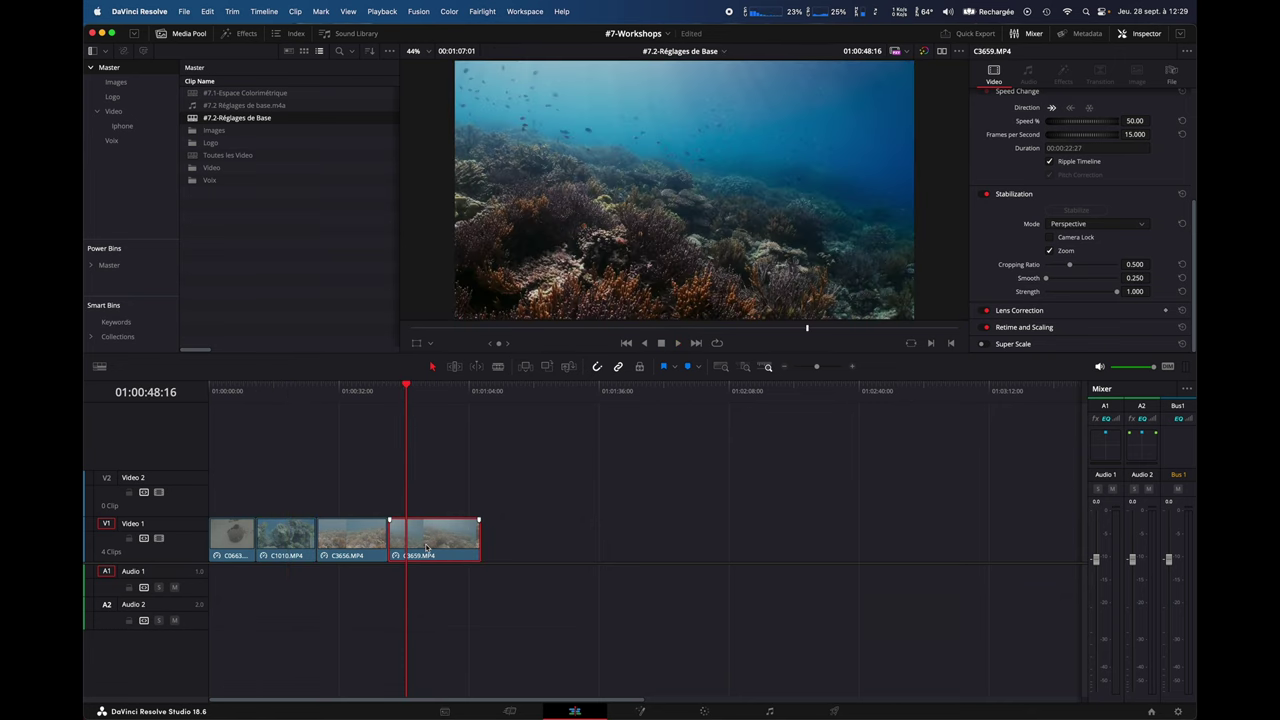
{"action": "left_click", "coordinate": [1105, 223]}
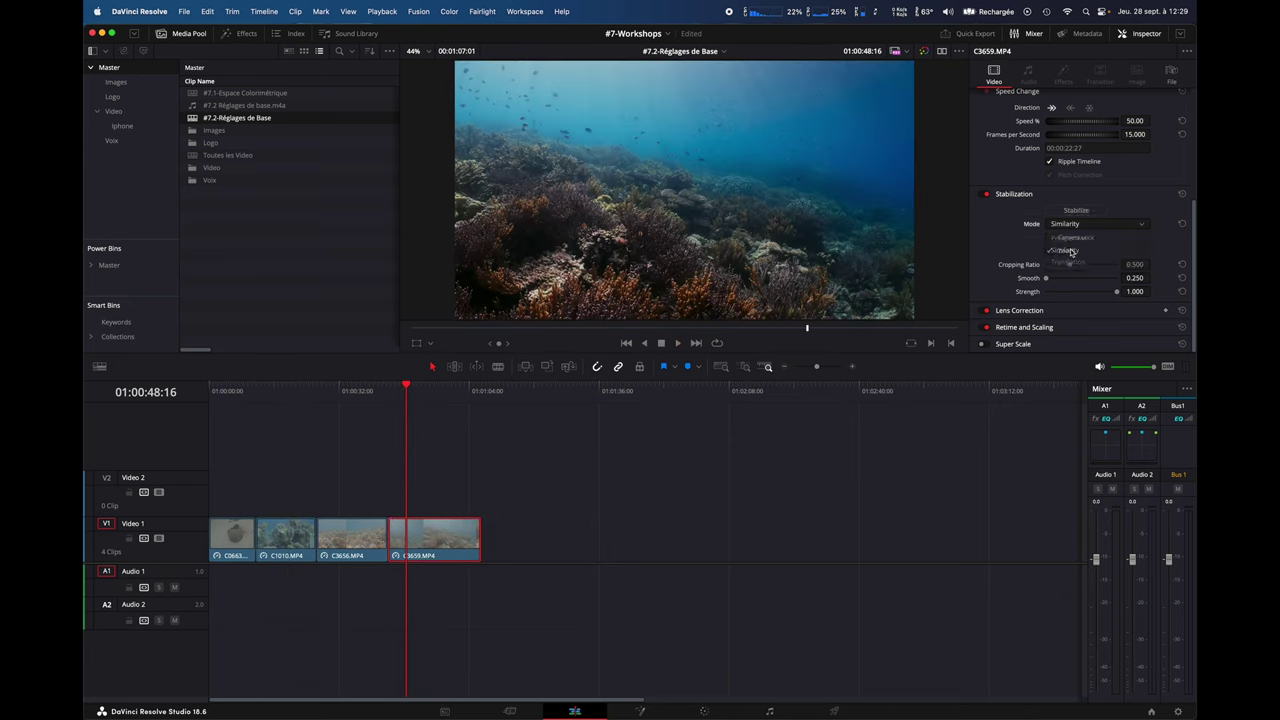
{"action": "left_click", "coordinate": [1066, 250]}
{"action": "left_click", "coordinate": [1074, 211]}
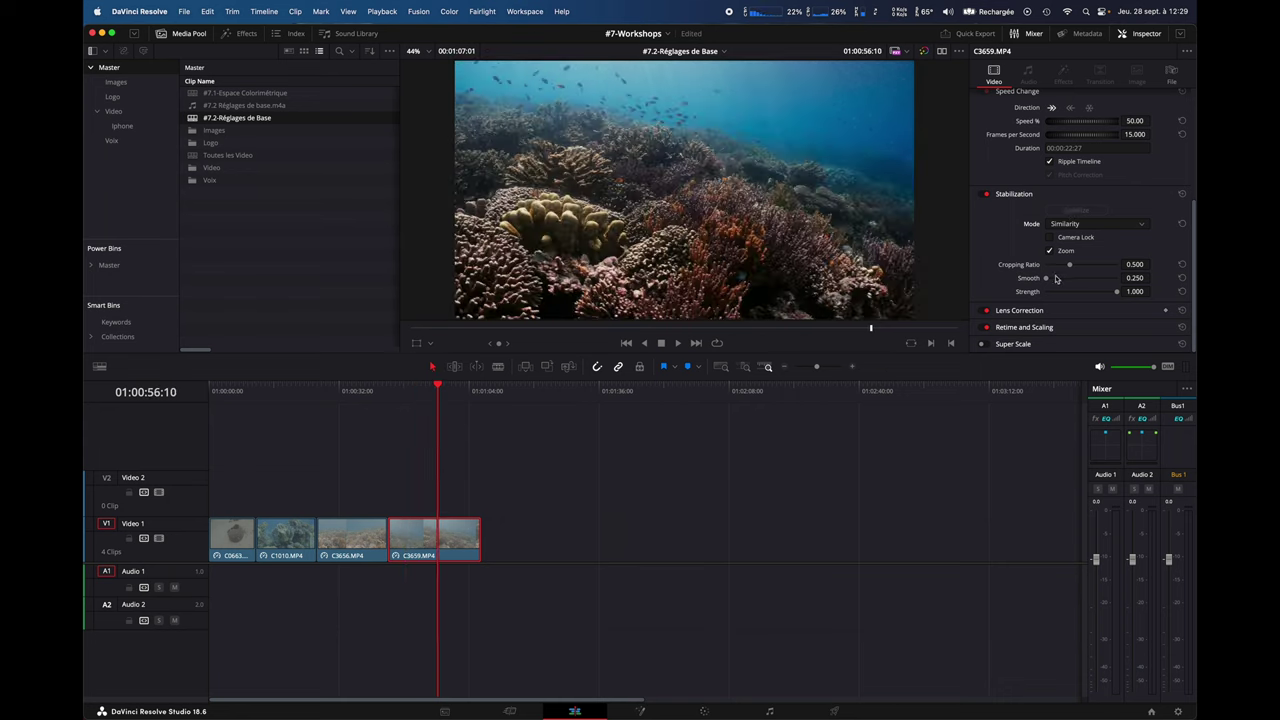
{"action": "left_click_drag", "start_coordinate": [1046, 277], "coordinate": [1061, 277]}
Play the last clip back from about 01:00:44 to check the stabilization
{"action": "left_click", "coordinate": [393, 399]}
{"action": "key", "text": "space"}
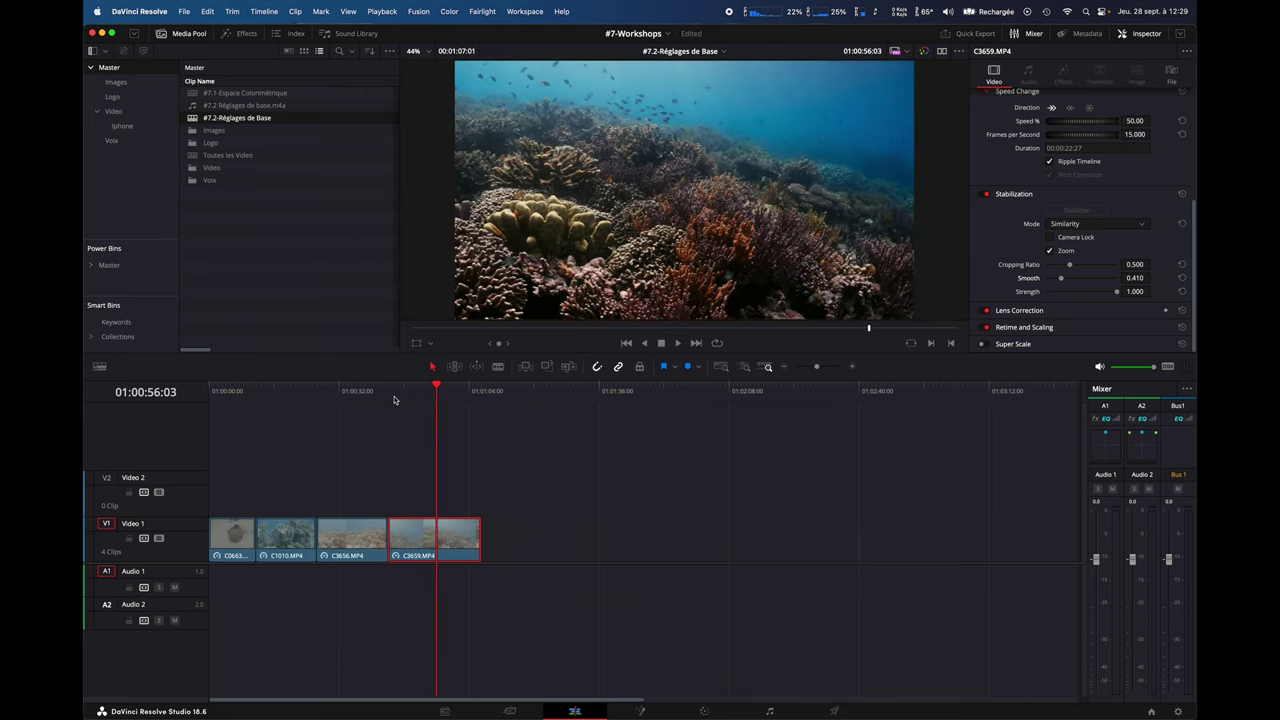
{"action": "key", "text": "space"}
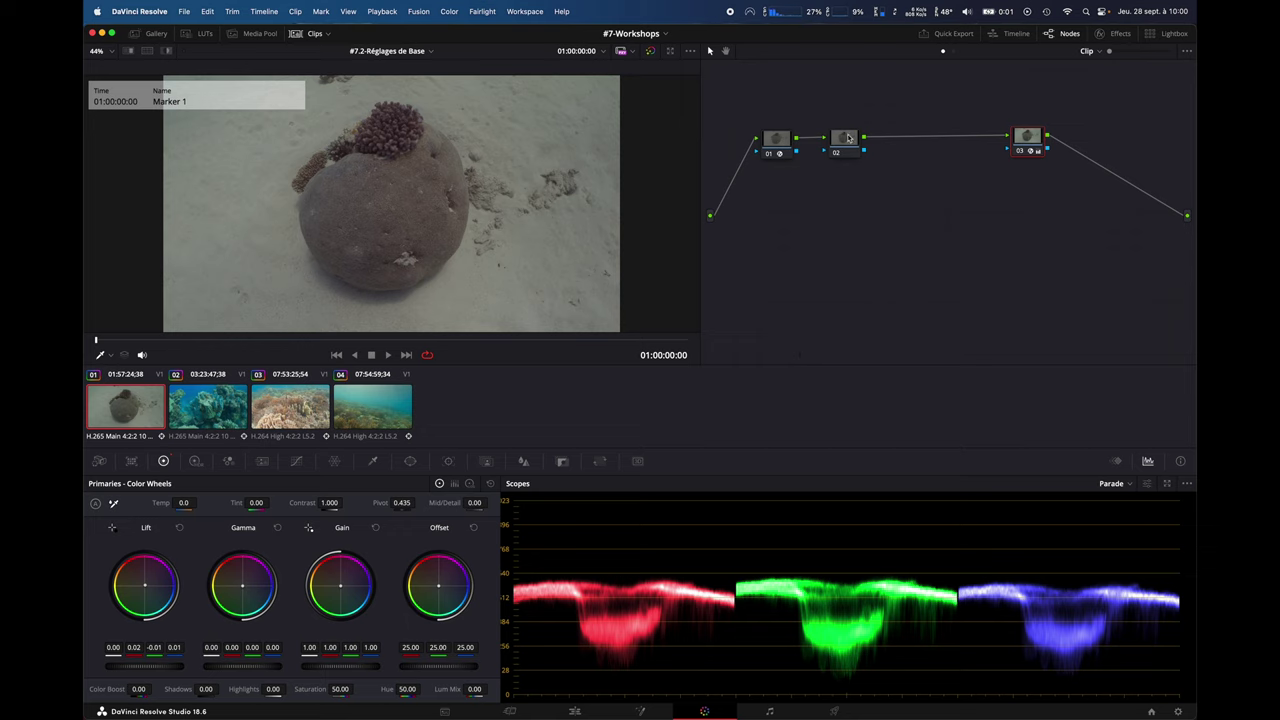
Add two serial nodes after node 02 and reposition nodes 02 to 04
{"action": "left_click", "coordinate": [848, 138]}
{"action": "key", "text": "alt+s"}
{"action": "key", "text": "alt+s"}
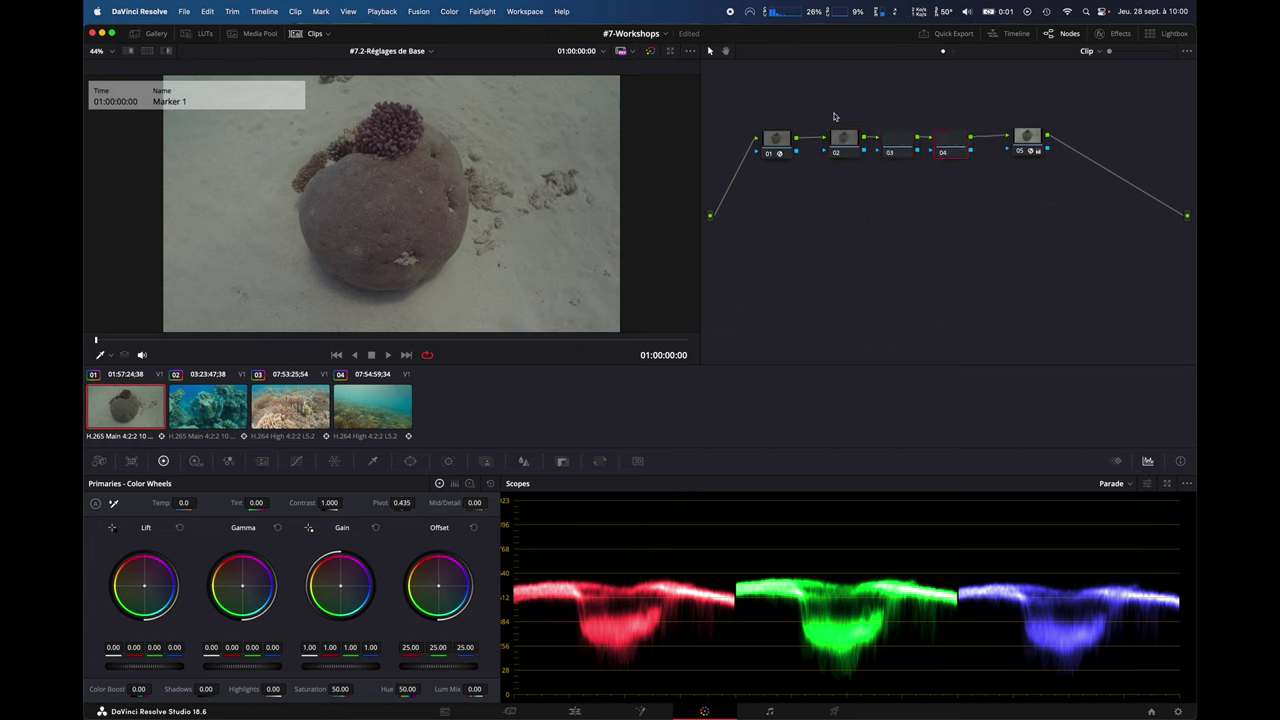
{"action": "mouse_move", "coordinate": [822, 110]}
{"action": "left_mouse_down"}
{"action": "mouse_move", "coordinate": [956, 182]}
{"action": "mouse_move", "coordinate": [962, 138]}
{"action": "left_mouse_up"}
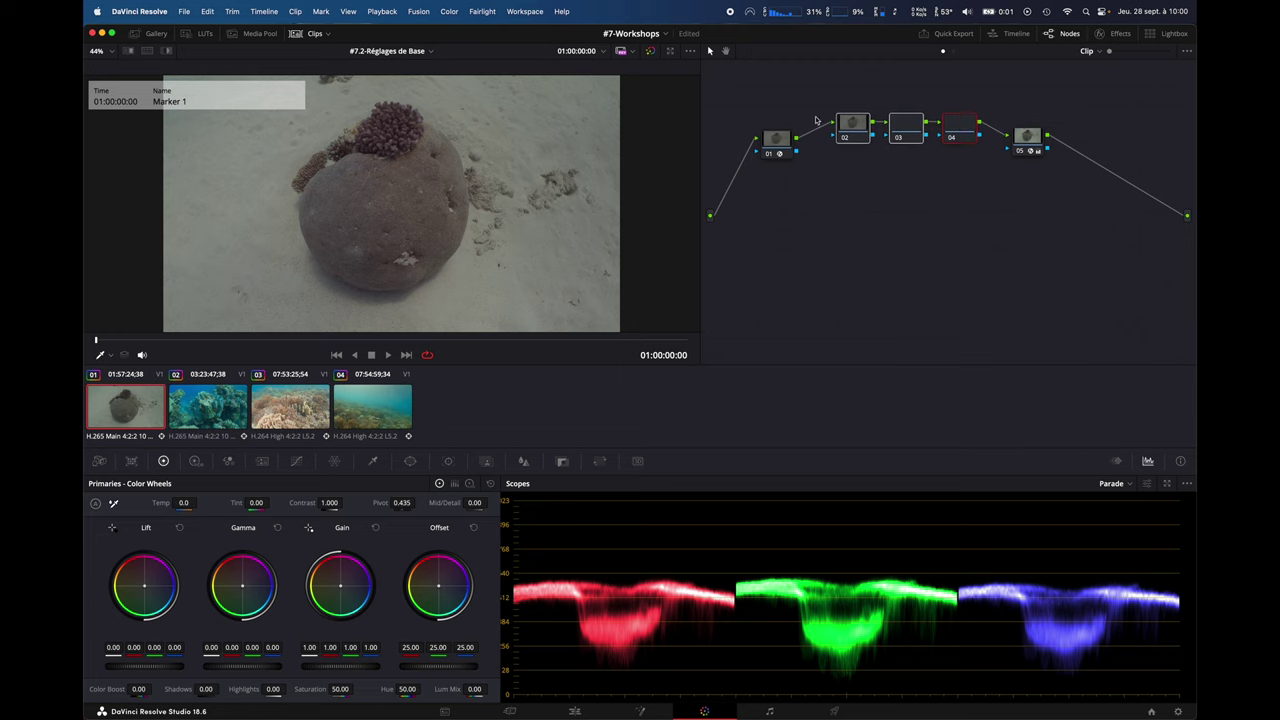
Label node 01 'CST in' and node 05 'CST out' via Node Label
{"action": "left_click", "coordinate": [783, 145]}
{"action": "right_click", "coordinate": [782, 145]}
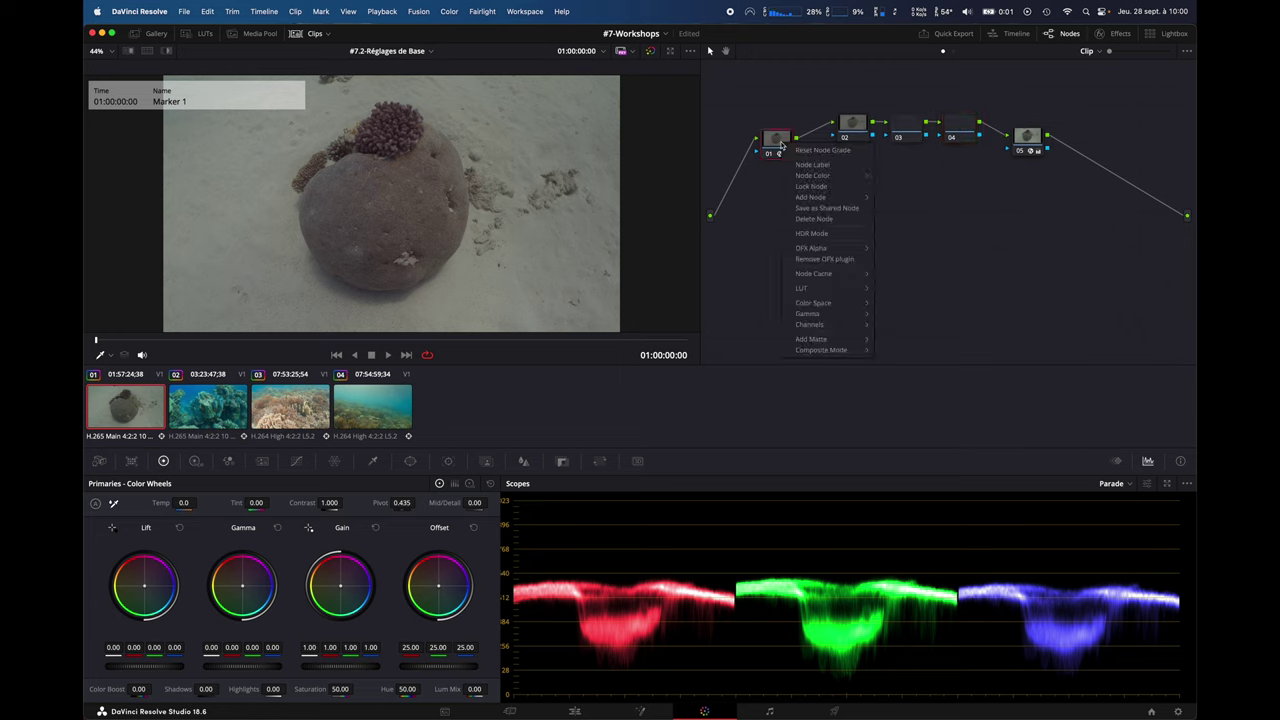
{"action": "left_click", "coordinate": [790, 166]}
{"action": "type", "text": "CST in"}
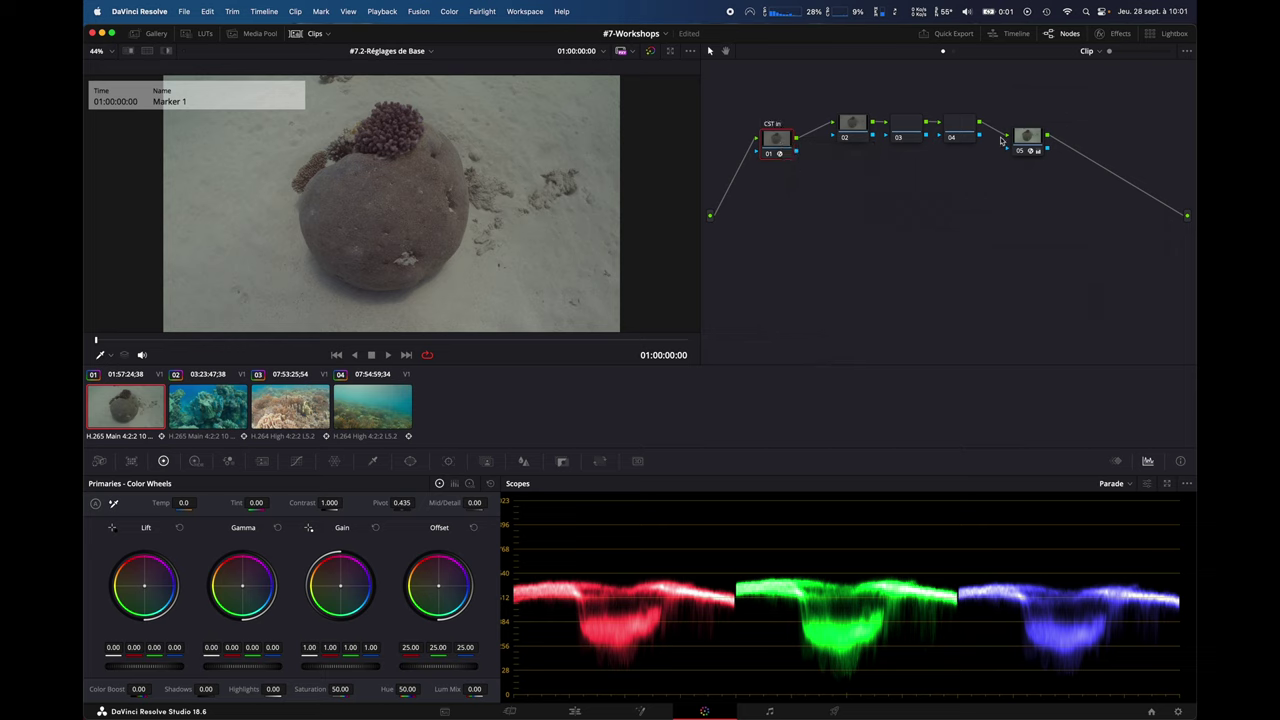
{"action": "left_click", "coordinate": [1026, 143]}
{"action": "right_click", "coordinate": [1026, 143]}
{"action": "left_click", "coordinate": [1042, 168]}
{"action": "type", "text": "ST out"}
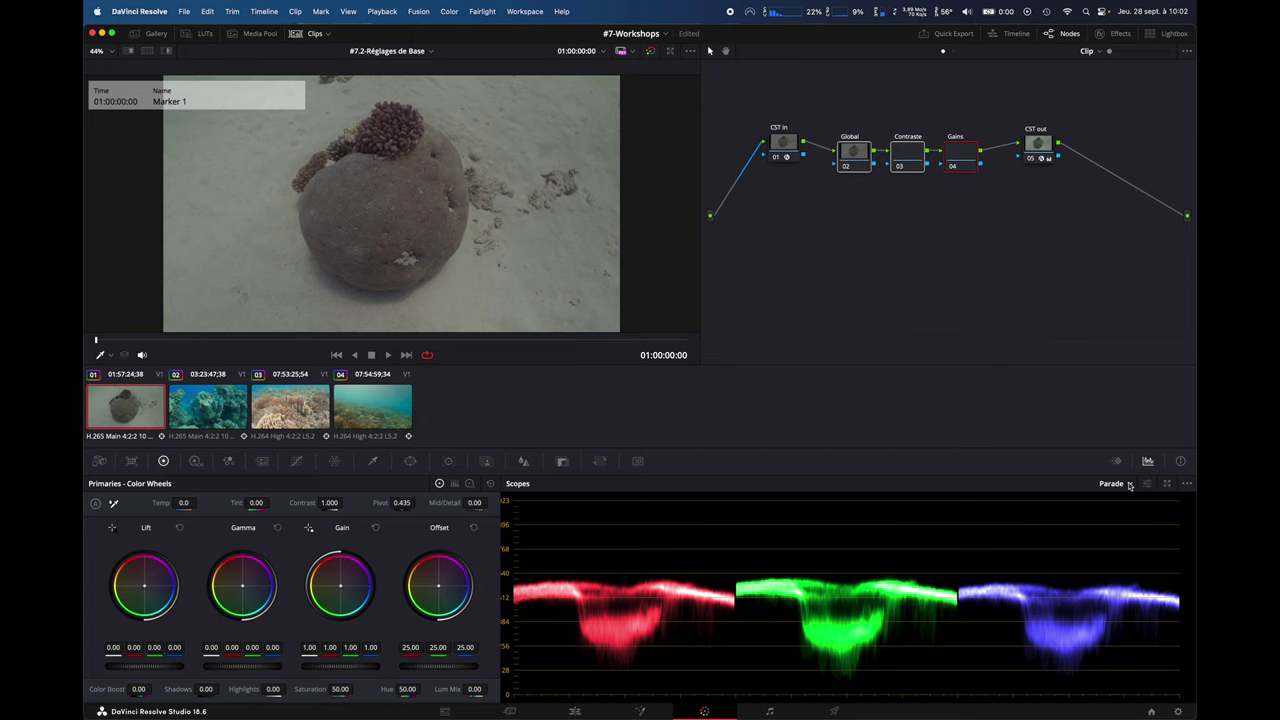
Cycle the scope through Waveform and Vectorscope, settling on the RGB Parade
{"action": "left_click", "coordinate": [1130, 485]}
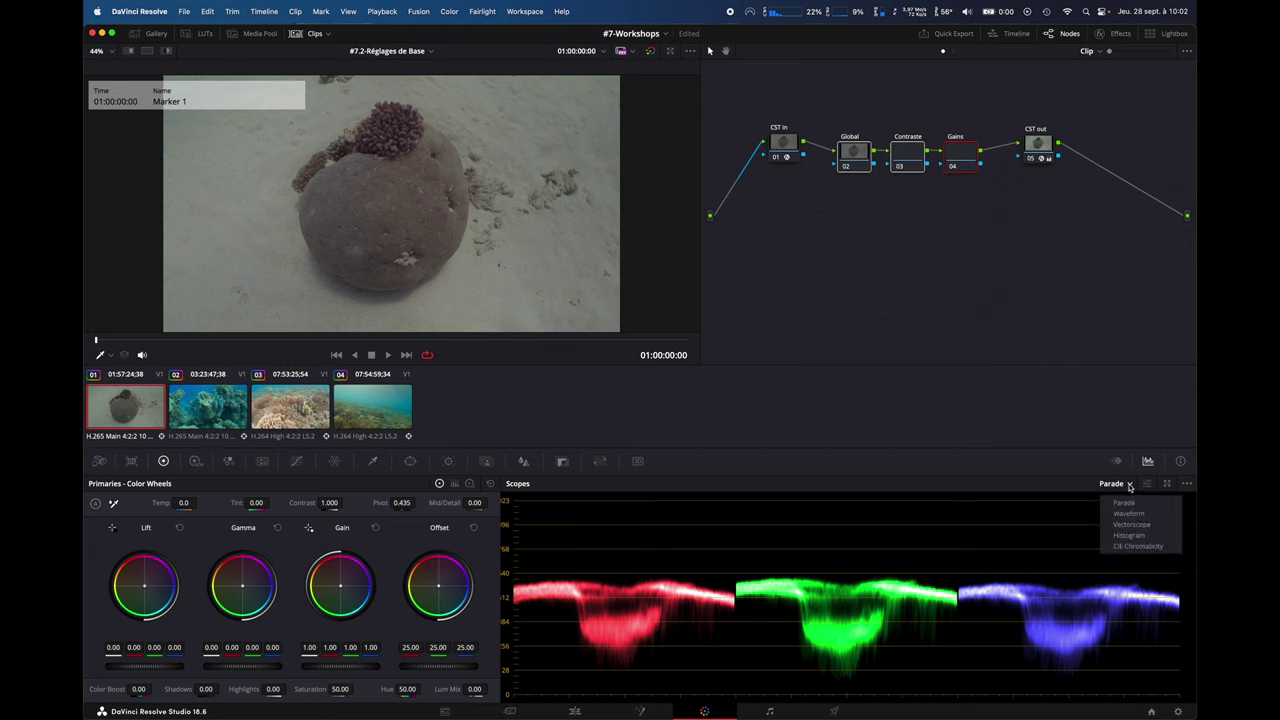
{"action": "left_click", "coordinate": [1128, 514]}
{"action": "left_click", "coordinate": [1124, 484]}
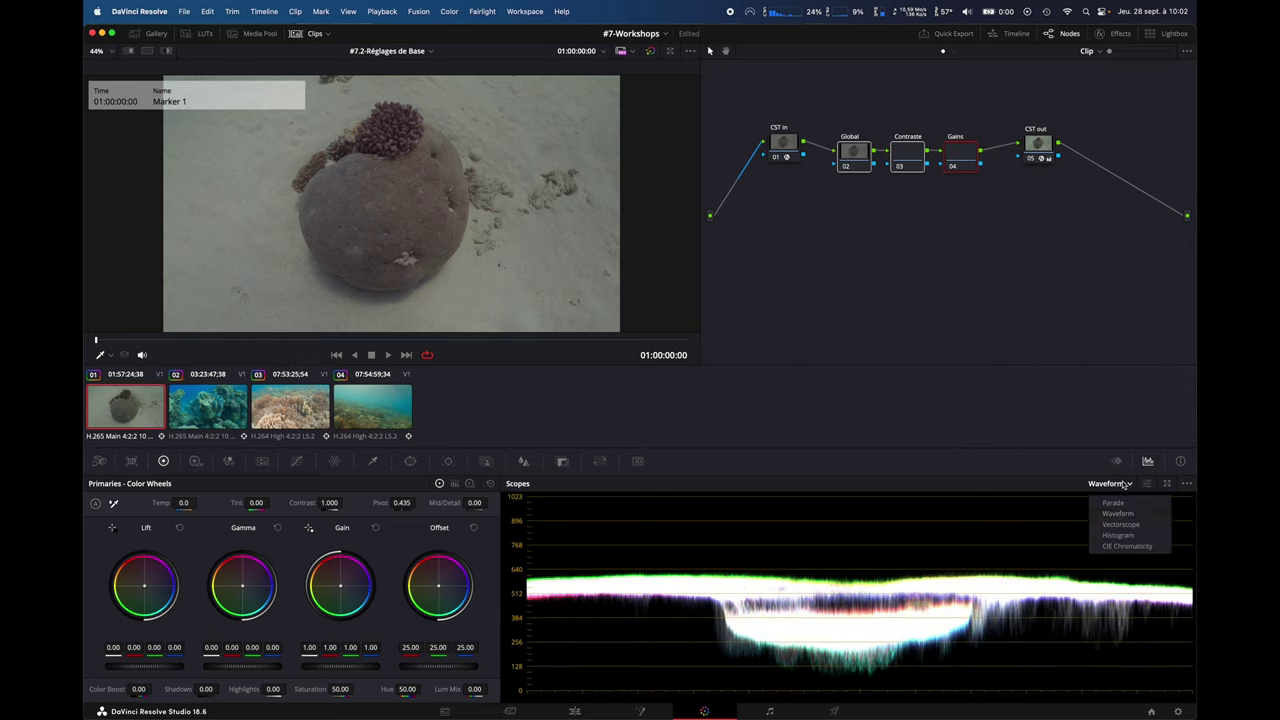
{"action": "left_click", "coordinate": [1121, 525]}
{"action": "left_click", "coordinate": [1112, 484]}
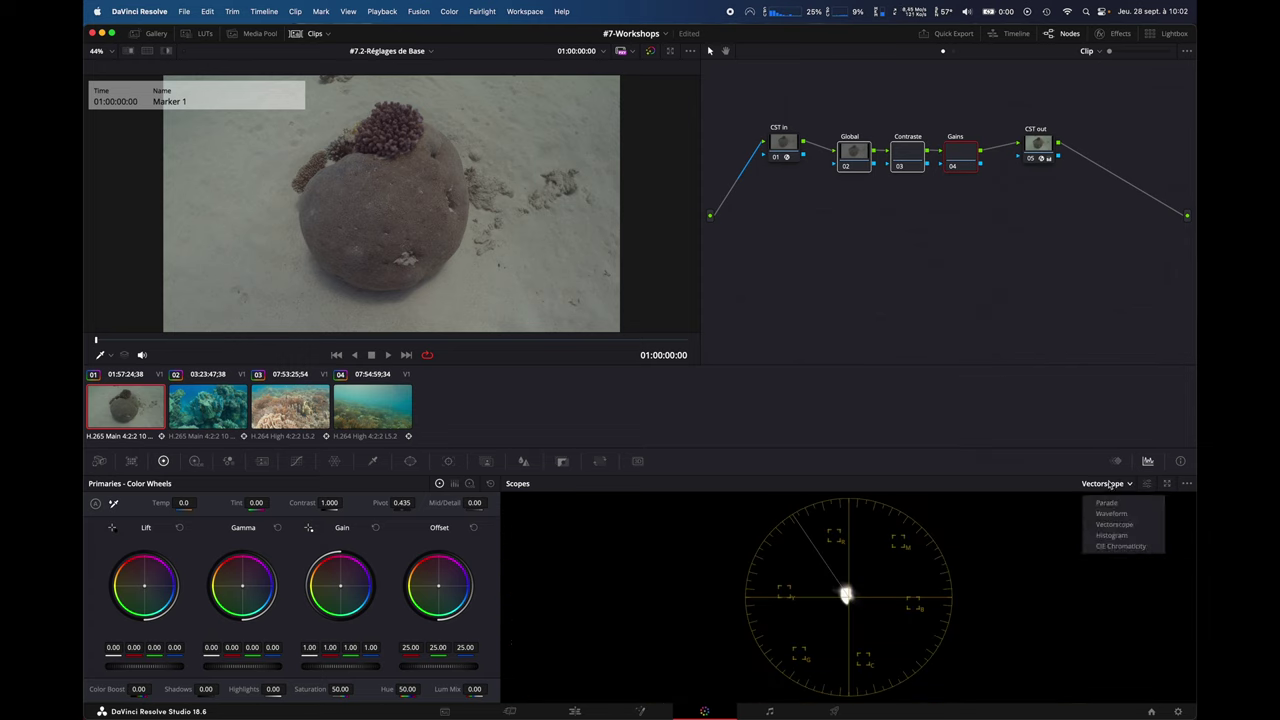
{"action": "left_click", "coordinate": [1109, 503]}
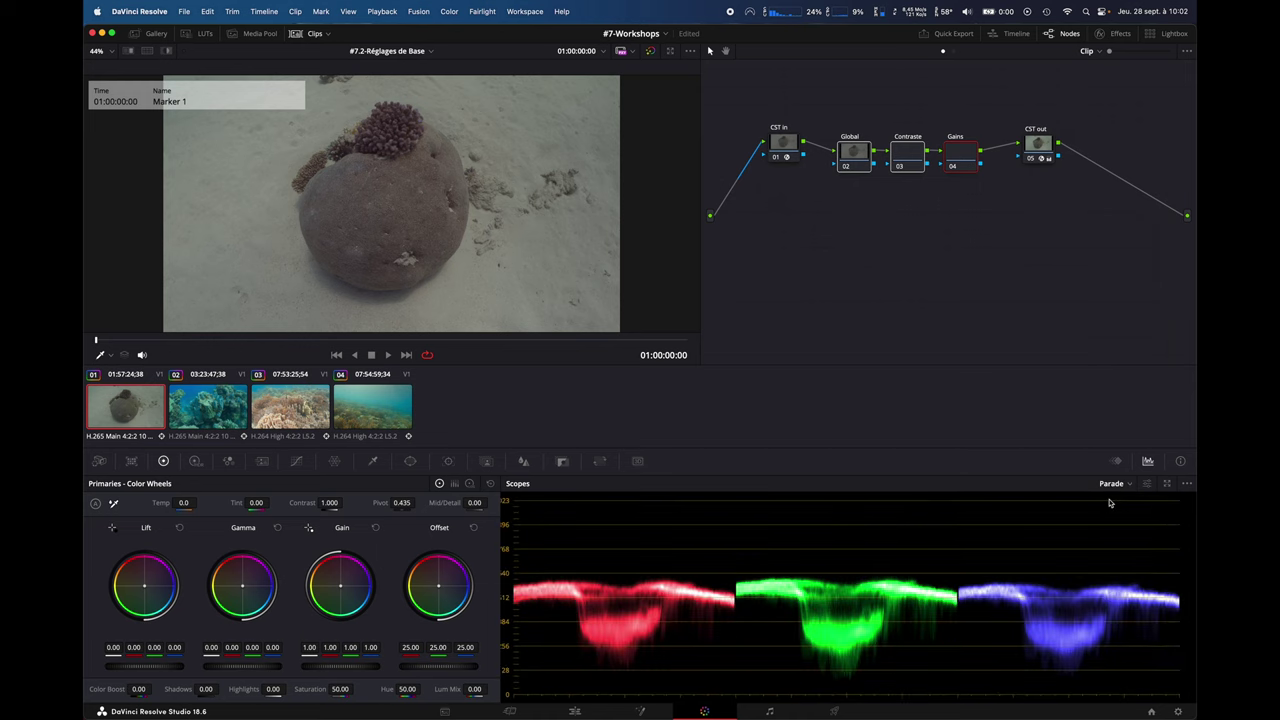
Float the scopes in their own window using the four-scope layout
{"action": "left_click", "coordinate": [1167, 484]}
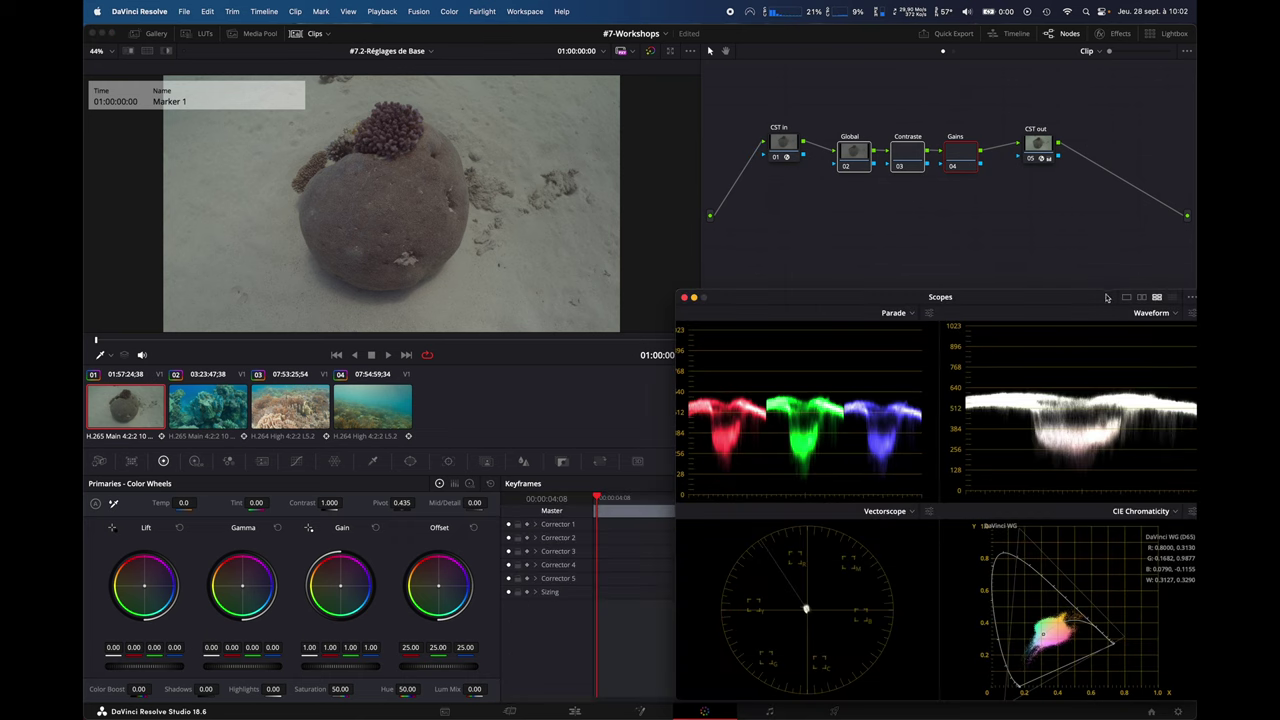
{"action": "left_click", "coordinate": [1126, 297]}
{"action": "left_click", "coordinate": [1141, 297]}
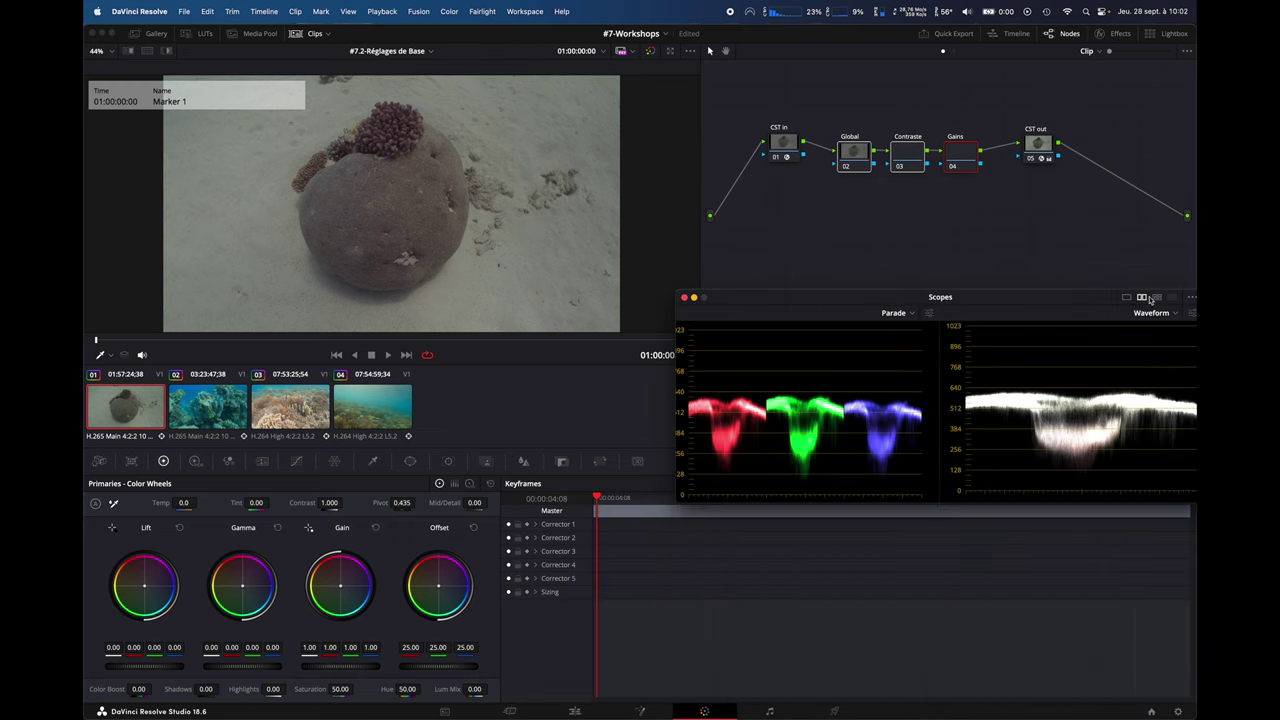
{"action": "left_click", "coordinate": [1156, 298]}
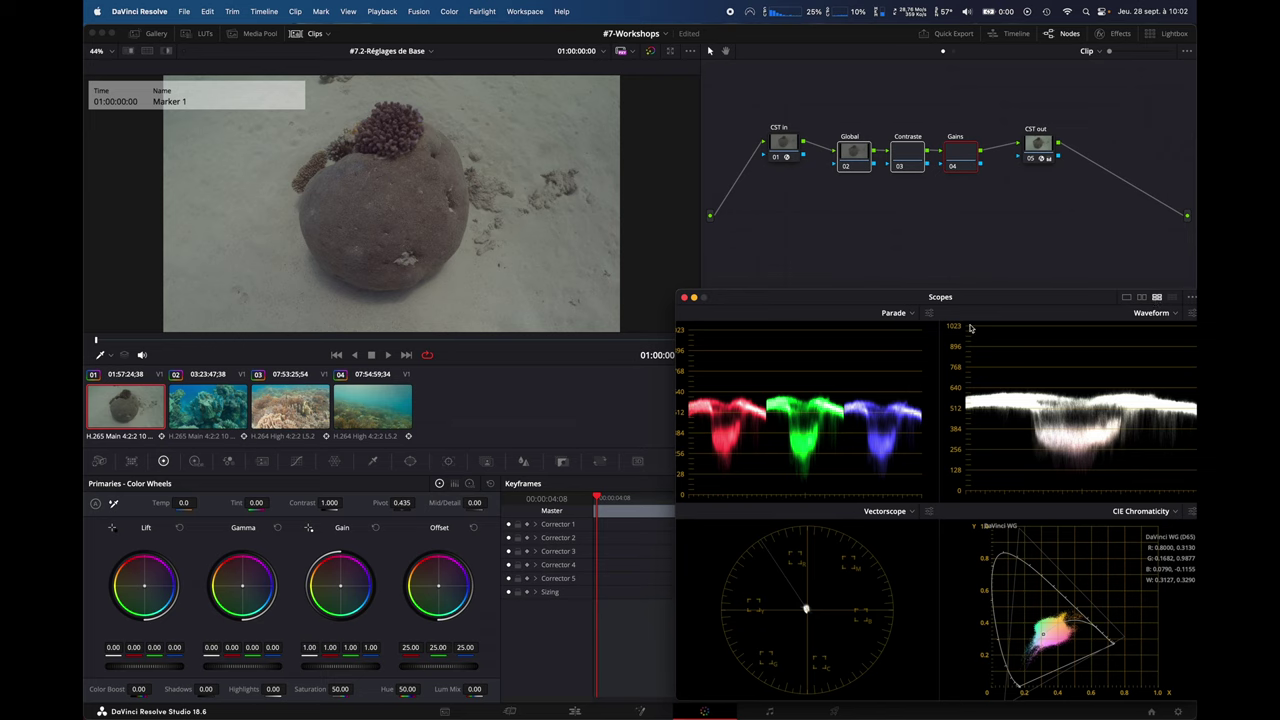
Brighten the Parade traces and nudge the scopes window up and left
{"action": "left_click", "coordinate": [913, 313]}
{"action": "left_click", "coordinate": [913, 313]}
{"action": "left_click", "coordinate": [929, 313]}
{"action": "left_click_drag", "start_coordinate": [853, 382], "coordinate": [880, 383]}
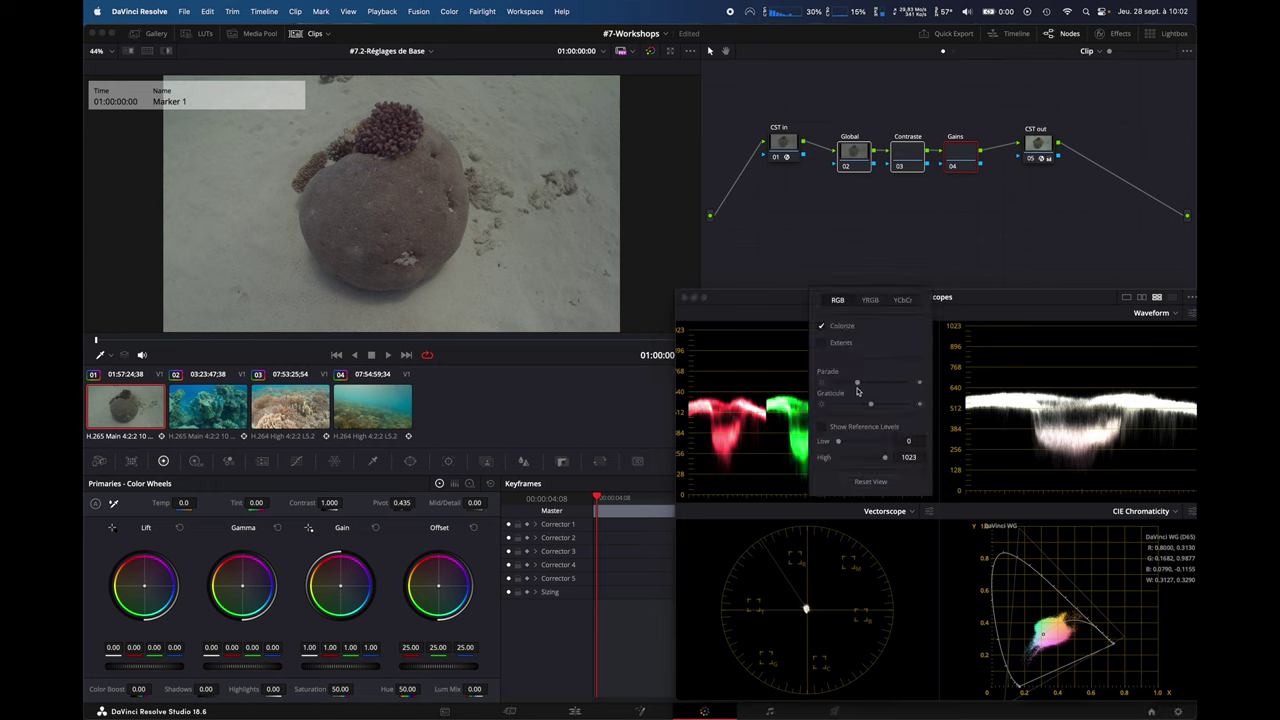
{"action": "left_click", "coordinate": [1150, 313]}
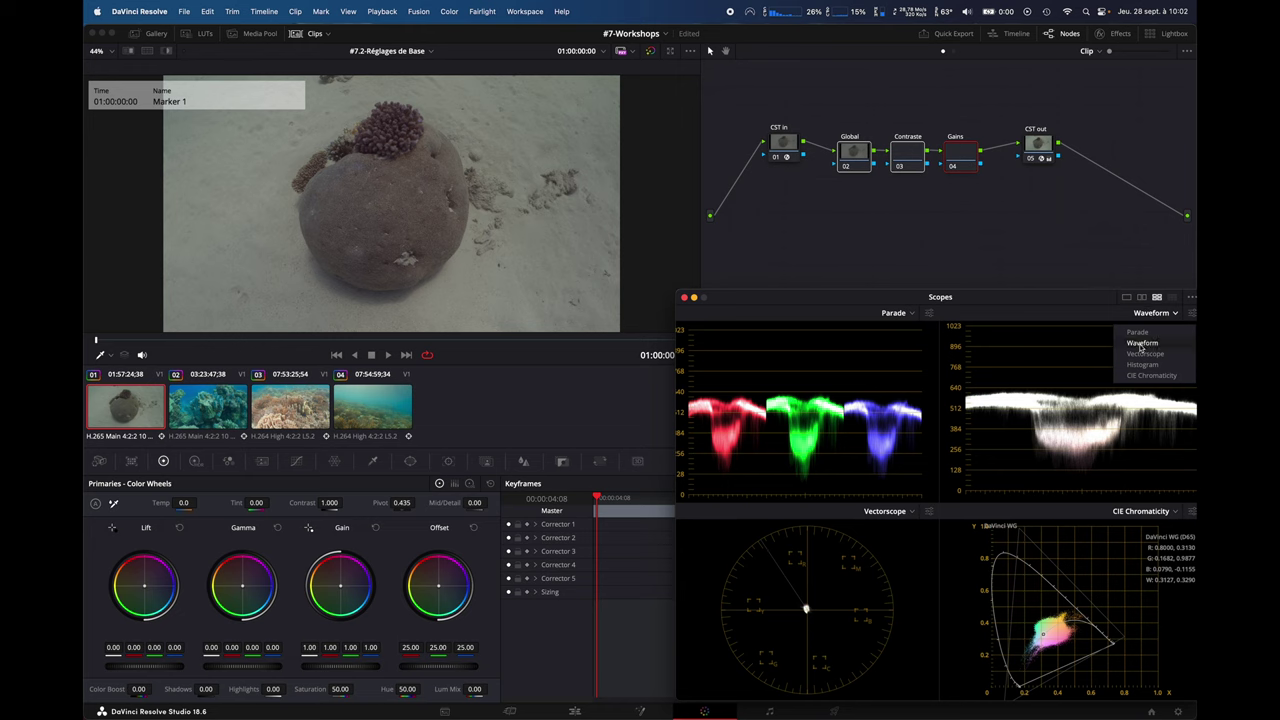
{"action": "left_click", "coordinate": [1142, 343]}
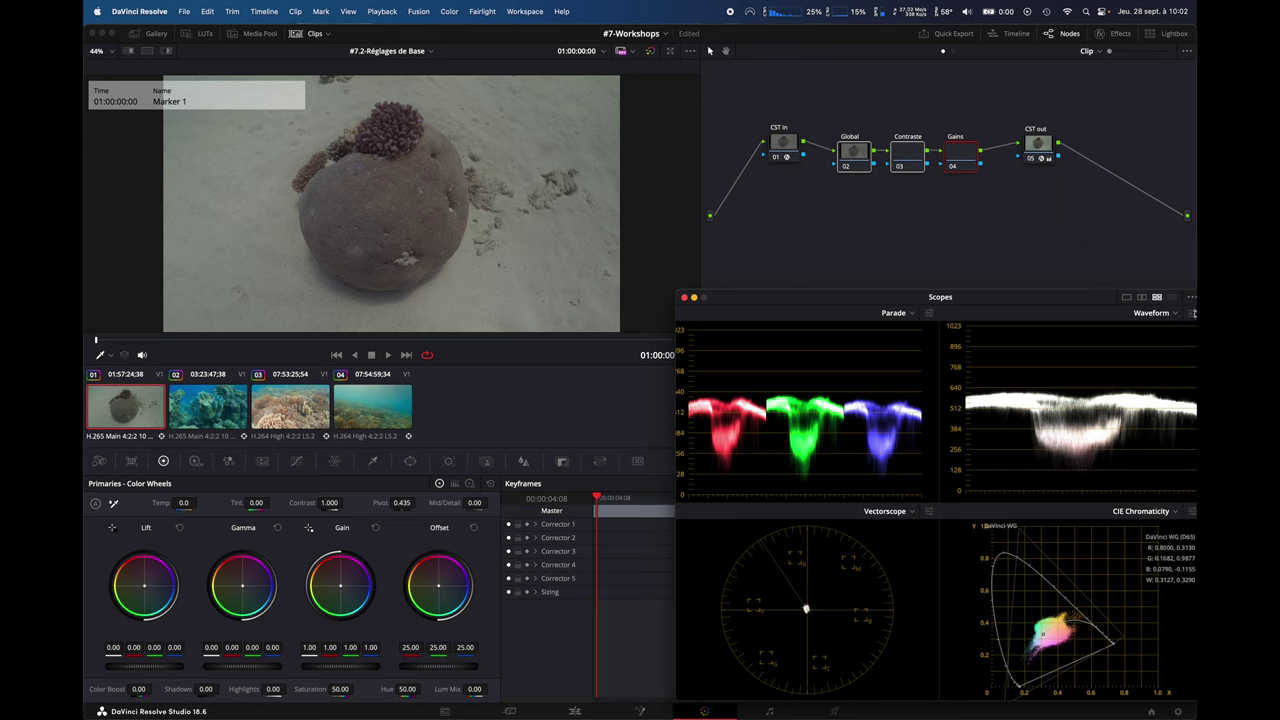
{"action": "left_click", "coordinate": [1193, 314]}
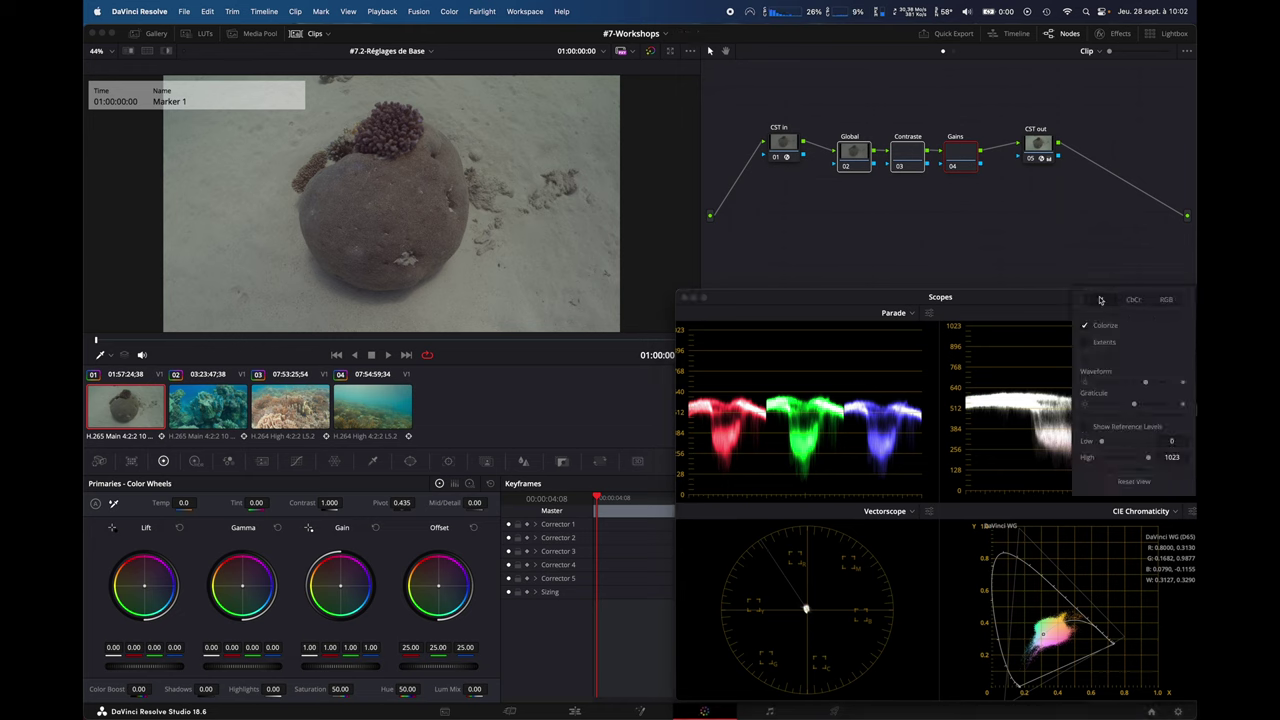
{"action": "left_click_drag", "start_coordinate": [1037, 301], "coordinate": [1023, 291]}
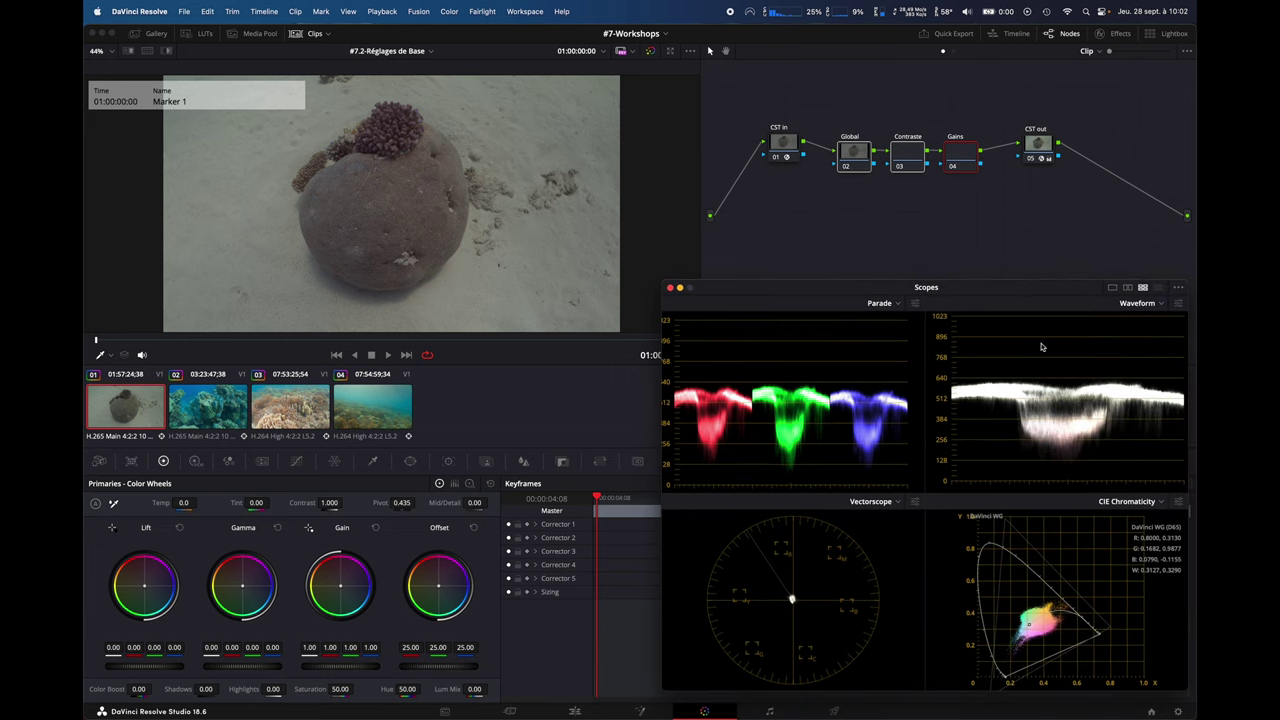
Swing the Offset colour balance toward cyan and magenta, then reset it to neutral
{"action": "left_click_drag", "start_coordinate": [438, 589], "coordinate": [434, 592]}
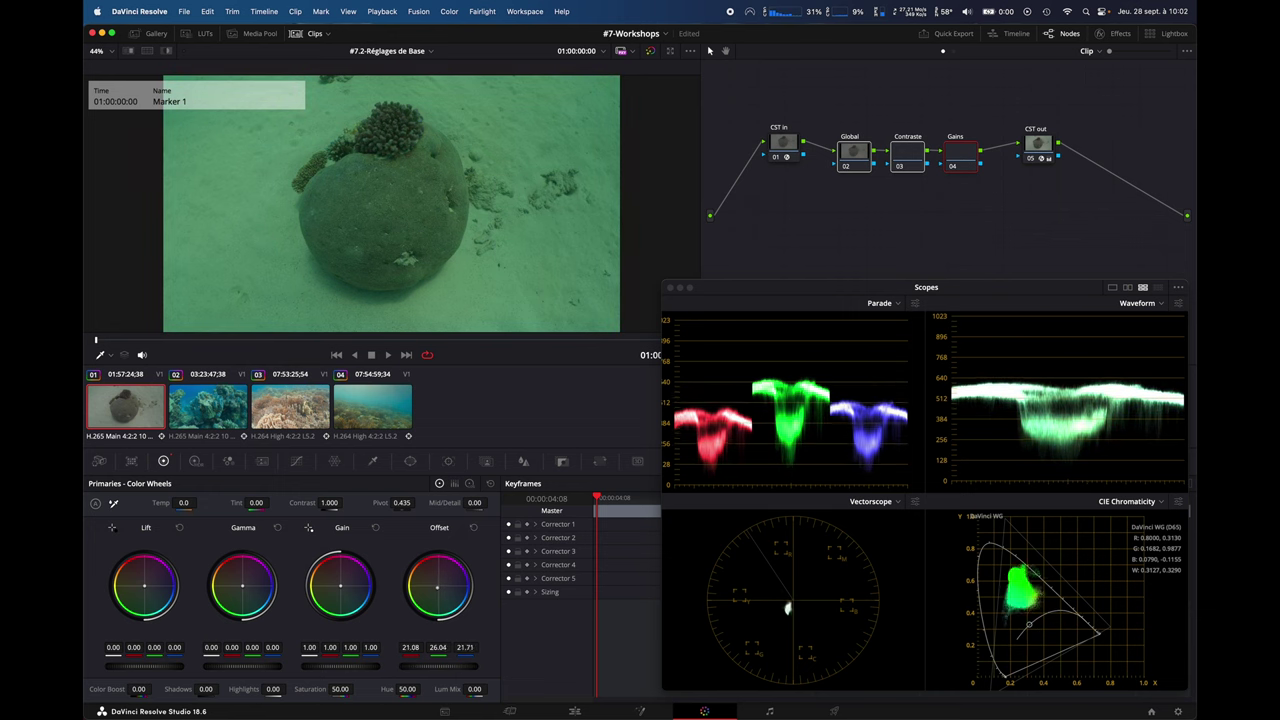
{"action": "left_click_drag", "start_coordinate": [434, 592], "coordinate": [438, 585]}
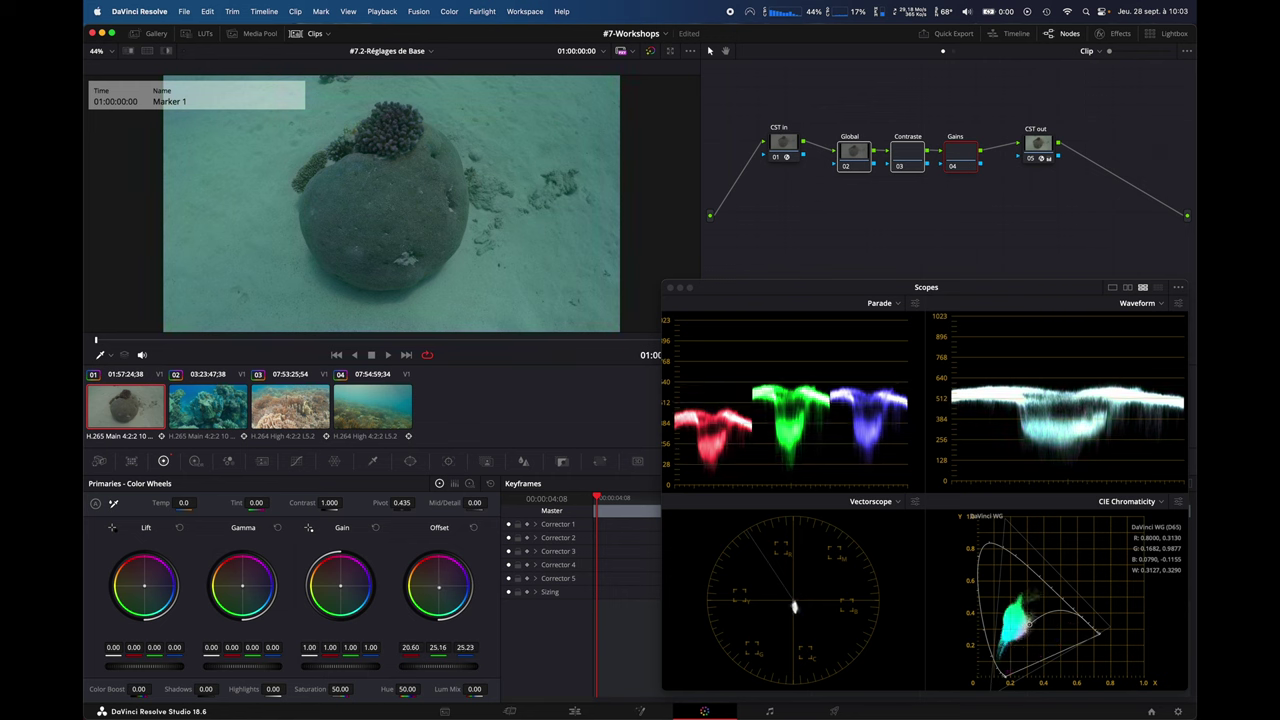
{"action": "left_click", "coordinate": [474, 527]}
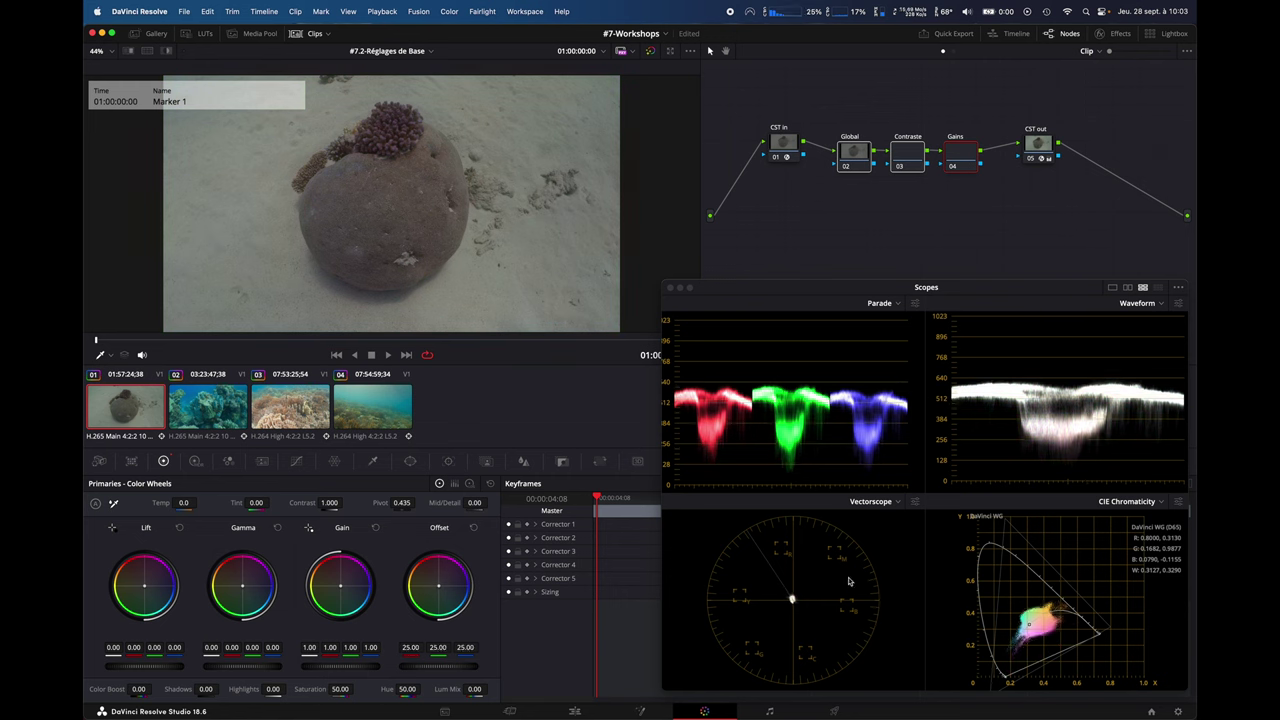
{"action": "left_click", "coordinate": [914, 501]}
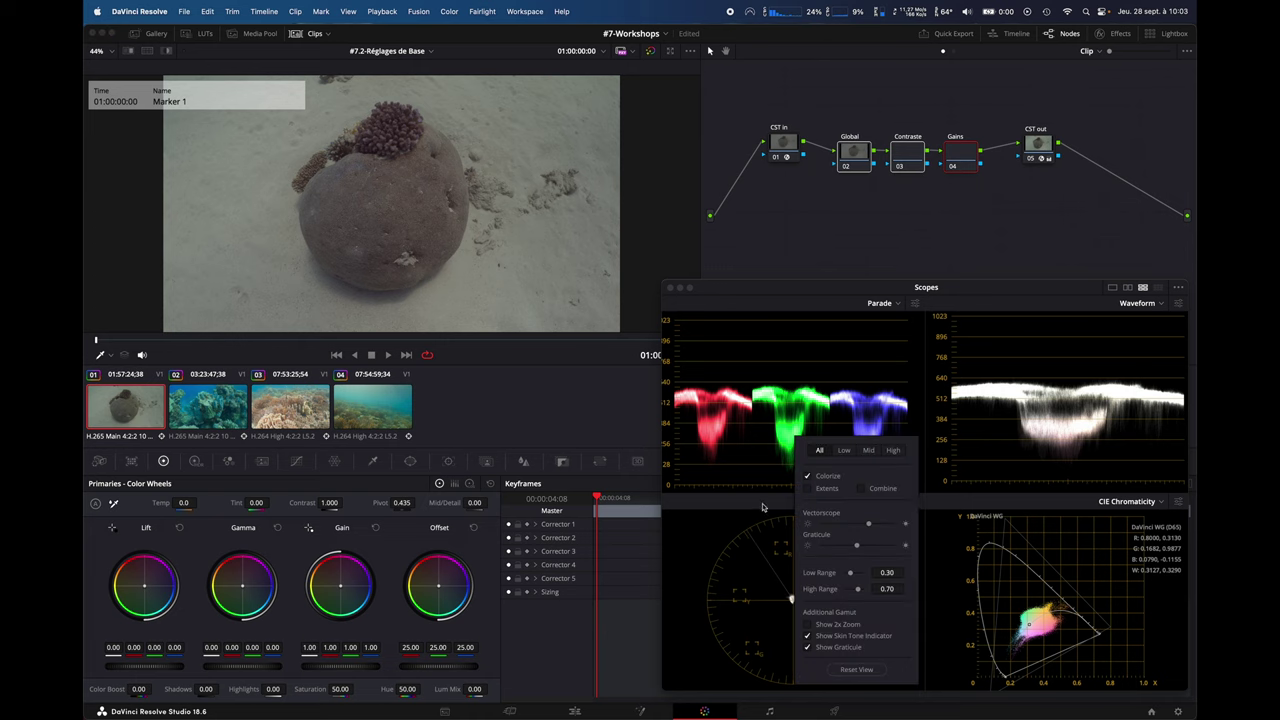
{"action": "left_click", "coordinate": [764, 507]}
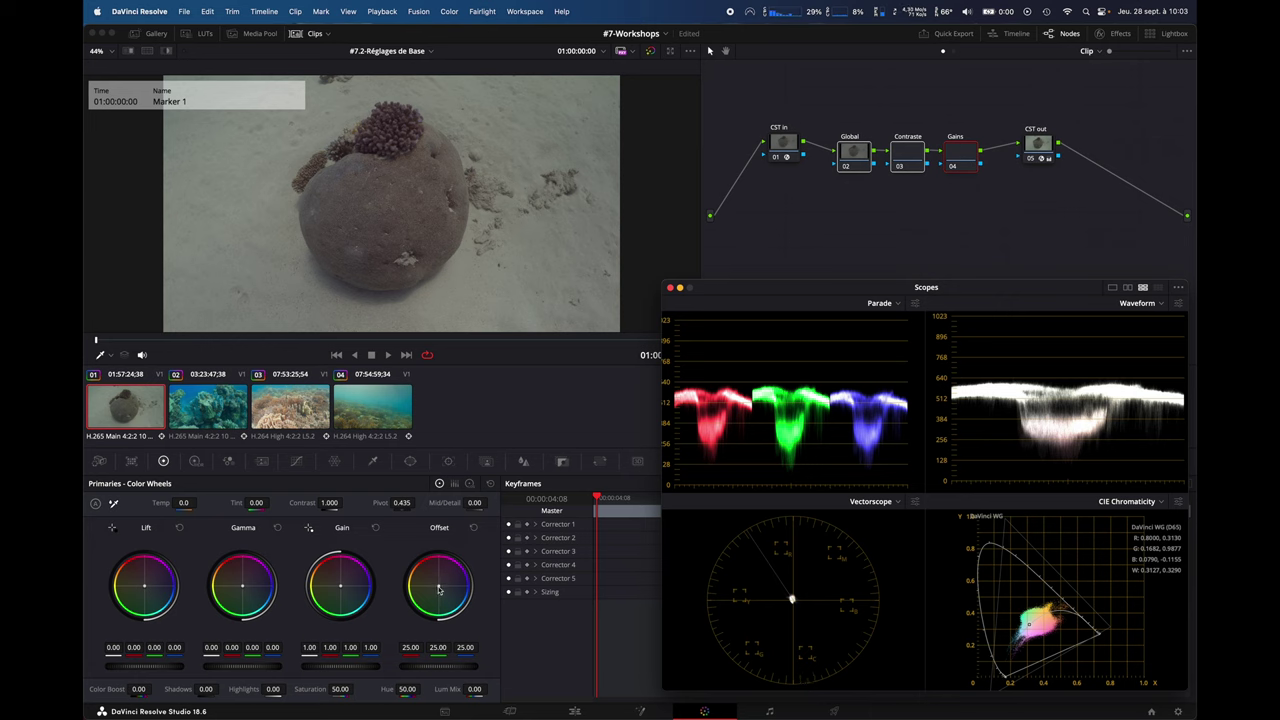
{"action": "mouse_move", "coordinate": [438, 590]}
{"action": "left_mouse_down"}
{"action": "mouse_move", "coordinate": [430, 597]}
{"action": "mouse_move", "coordinate": [438, 576]}
{"action": "mouse_move", "coordinate": [453, 587]}
{"action": "mouse_move", "coordinate": [435, 598]}
{"action": "left_mouse_up"}
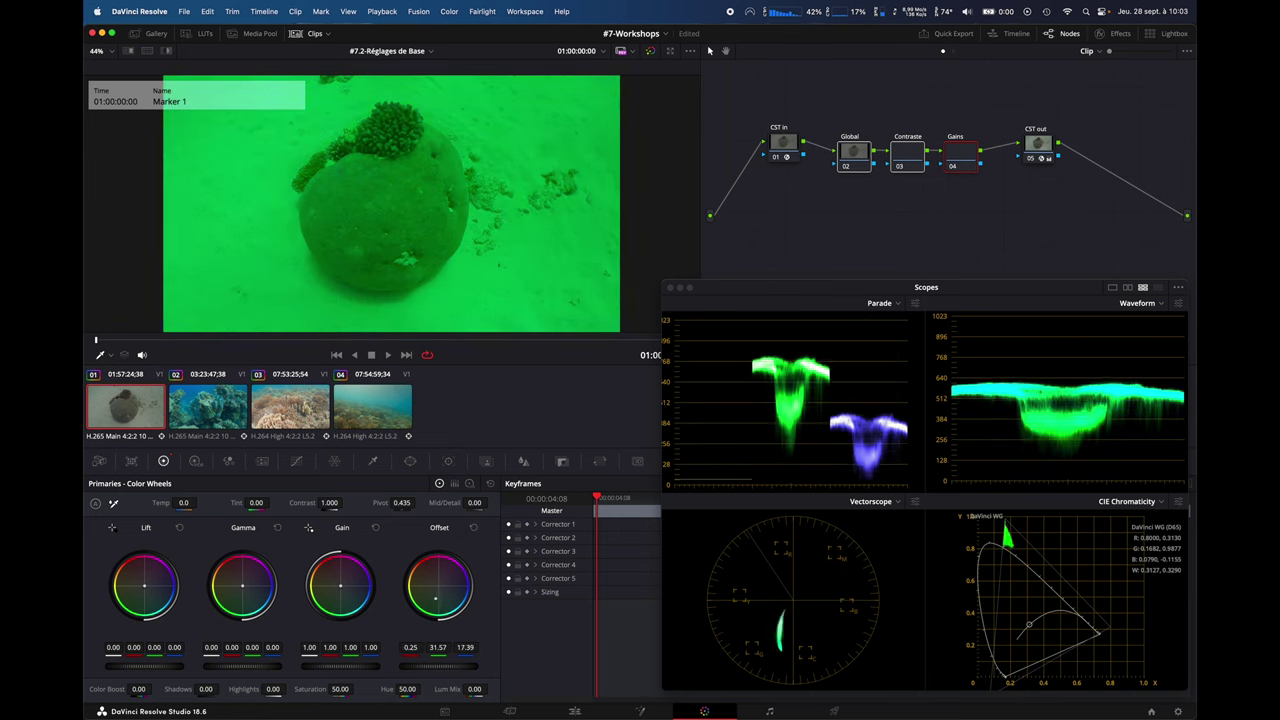
{"action": "left_click_drag", "start_coordinate": [435, 598], "coordinate": [438, 592]}
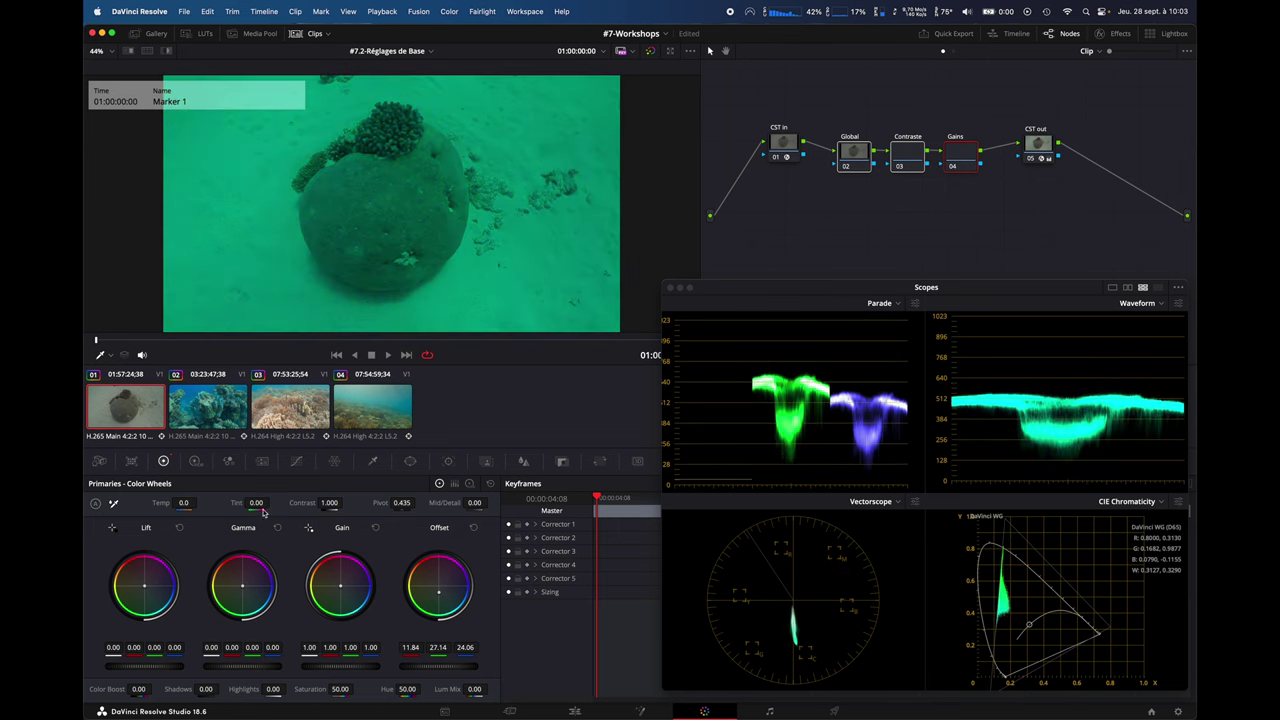
{"action": "left_click", "coordinate": [475, 528]}
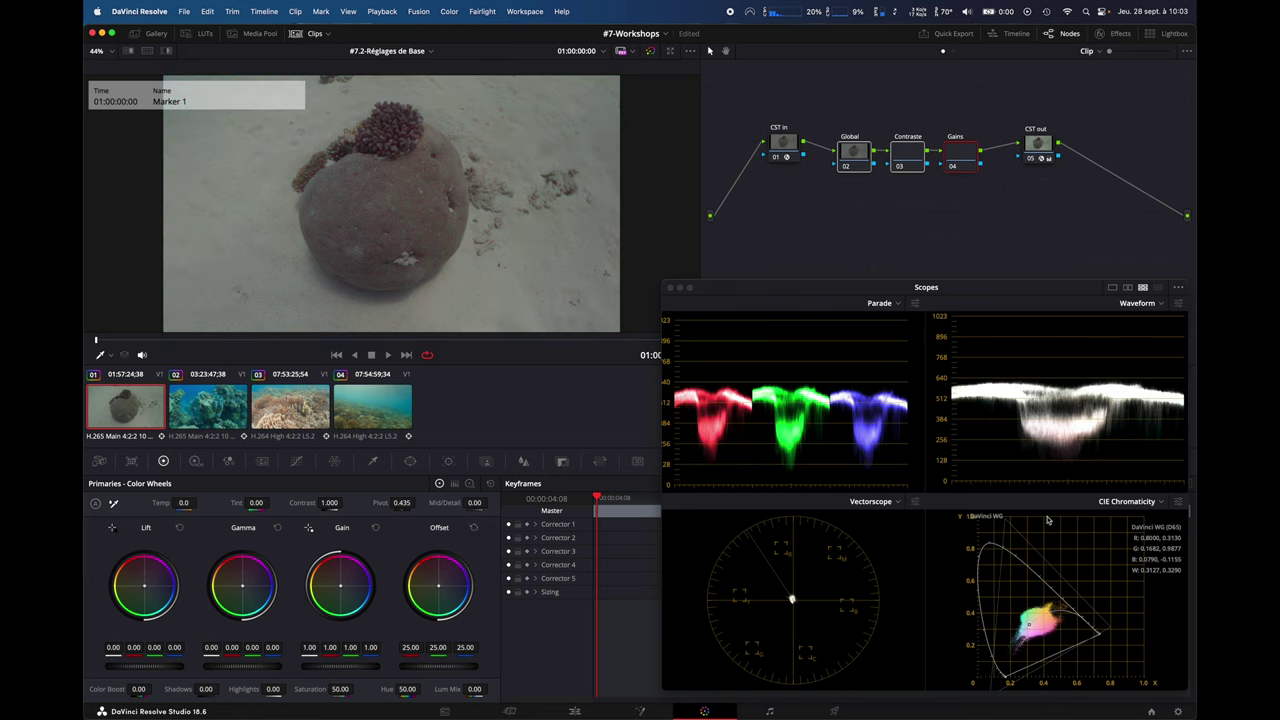
Replace the CIE Chromaticity scope with a Histogram and test a red shadow push, resetting Lift to 0.00
{"action": "left_click", "coordinate": [1125, 504]}
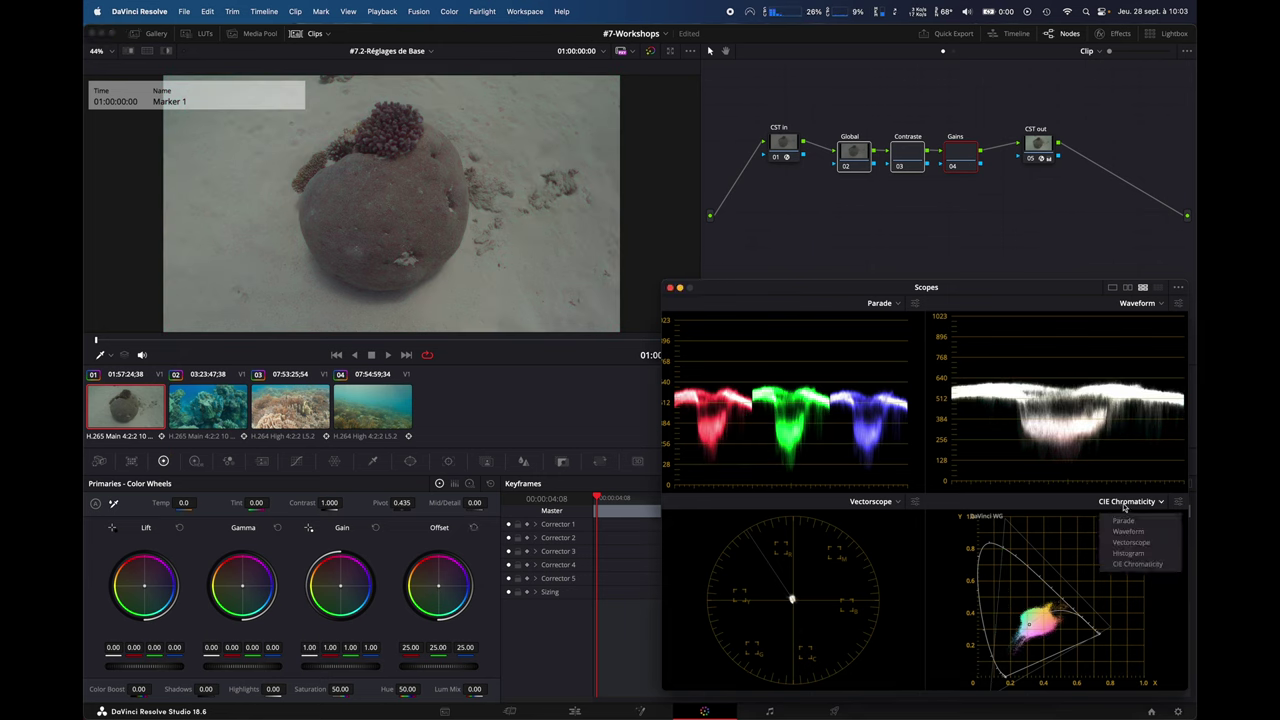
{"action": "left_click", "coordinate": [1127, 555]}
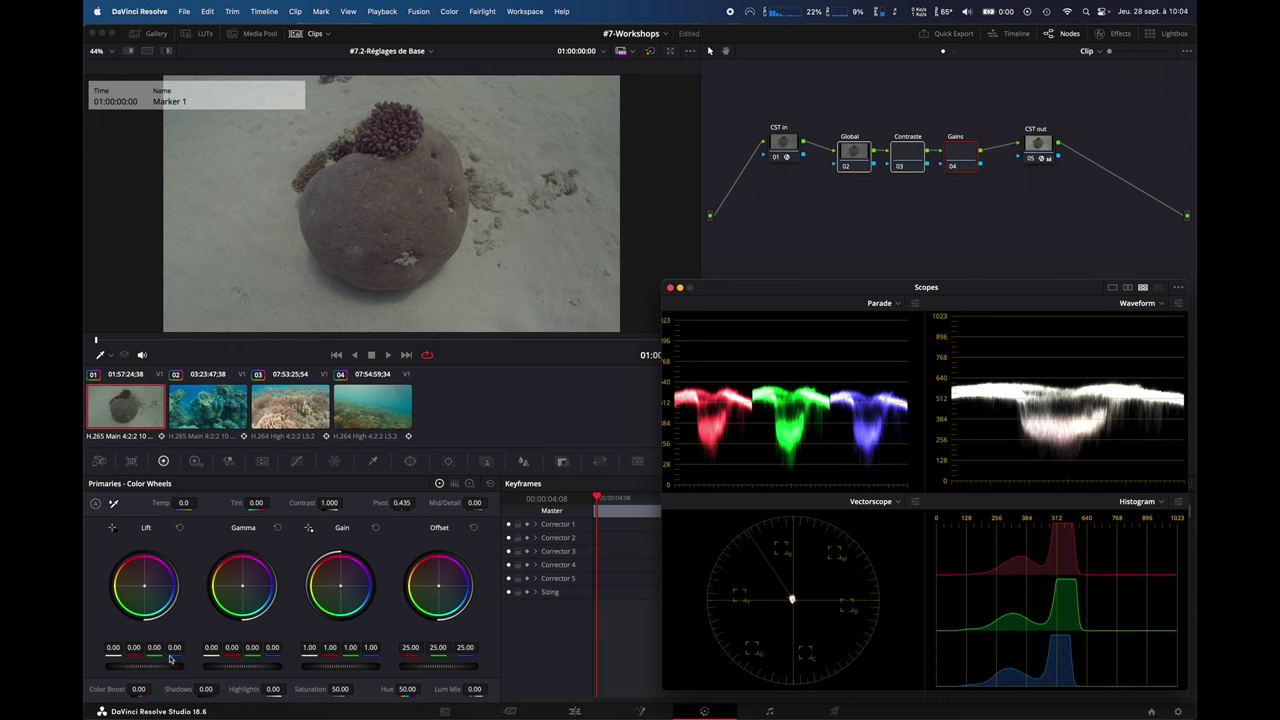
{"action": "left_click_drag", "start_coordinate": [147, 598], "coordinate": [145, 586]}
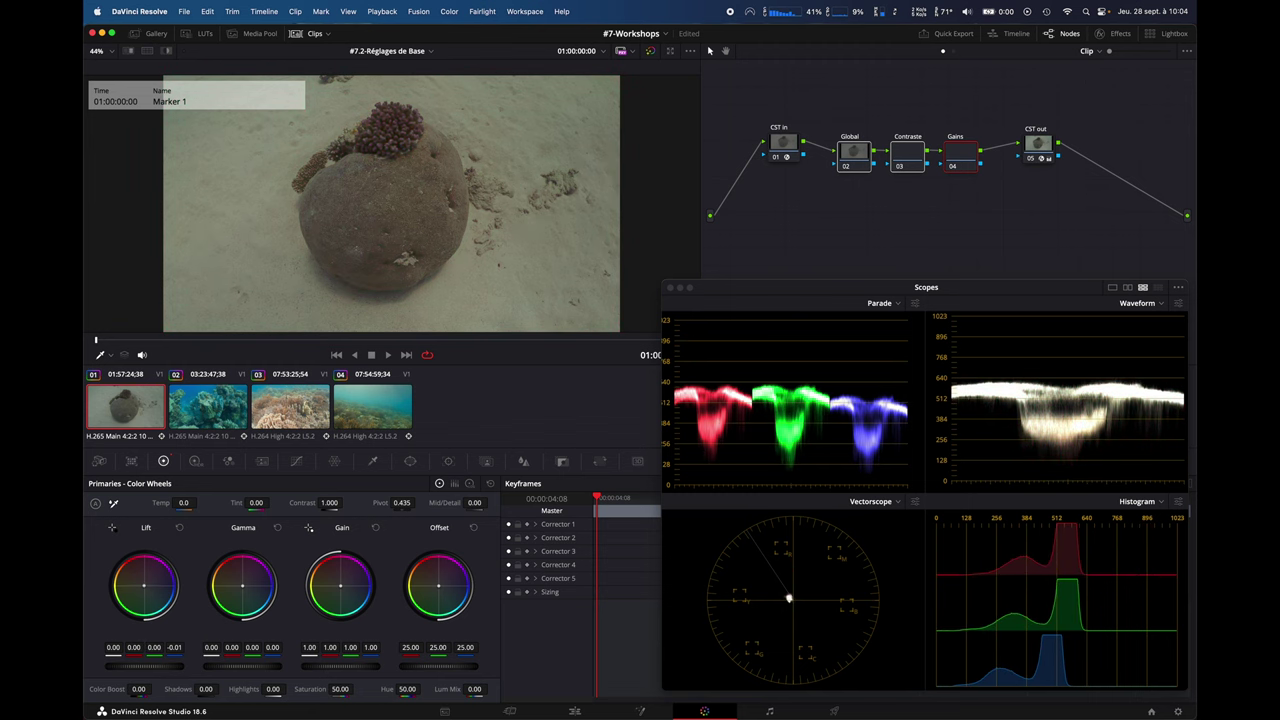
{"action": "left_click", "coordinate": [178, 528]}
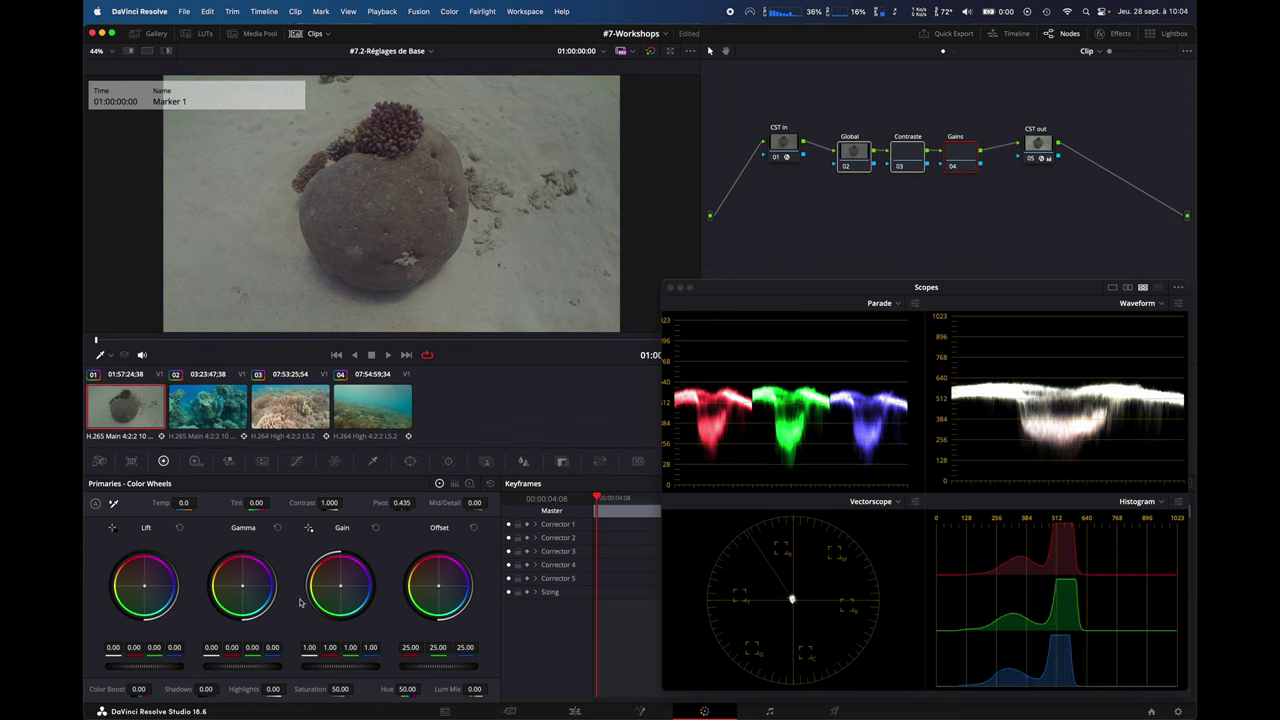
Test yellow-green and blue-purple highlight tints, resetting Gain to neutral 1.00 each time
{"action": "left_click_drag", "start_coordinate": [341, 585], "coordinate": [340, 585]}
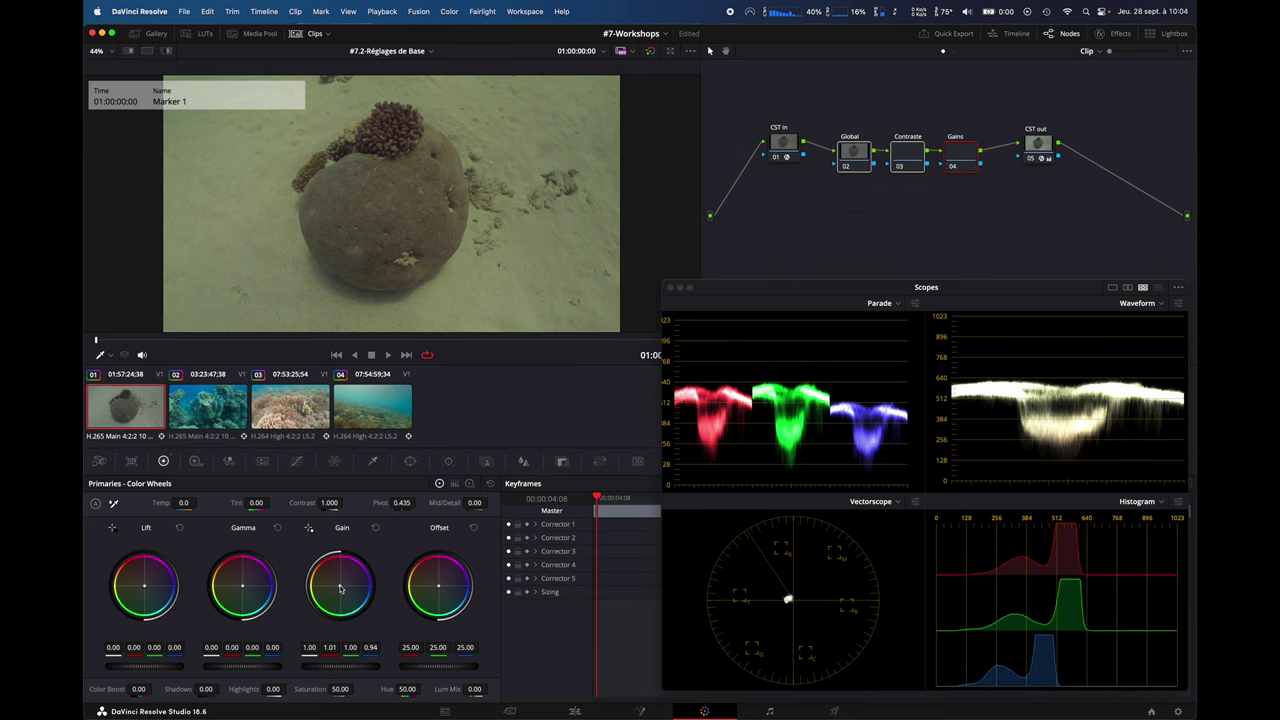
{"action": "left_click_drag", "start_coordinate": [340, 588], "coordinate": [336, 588]}
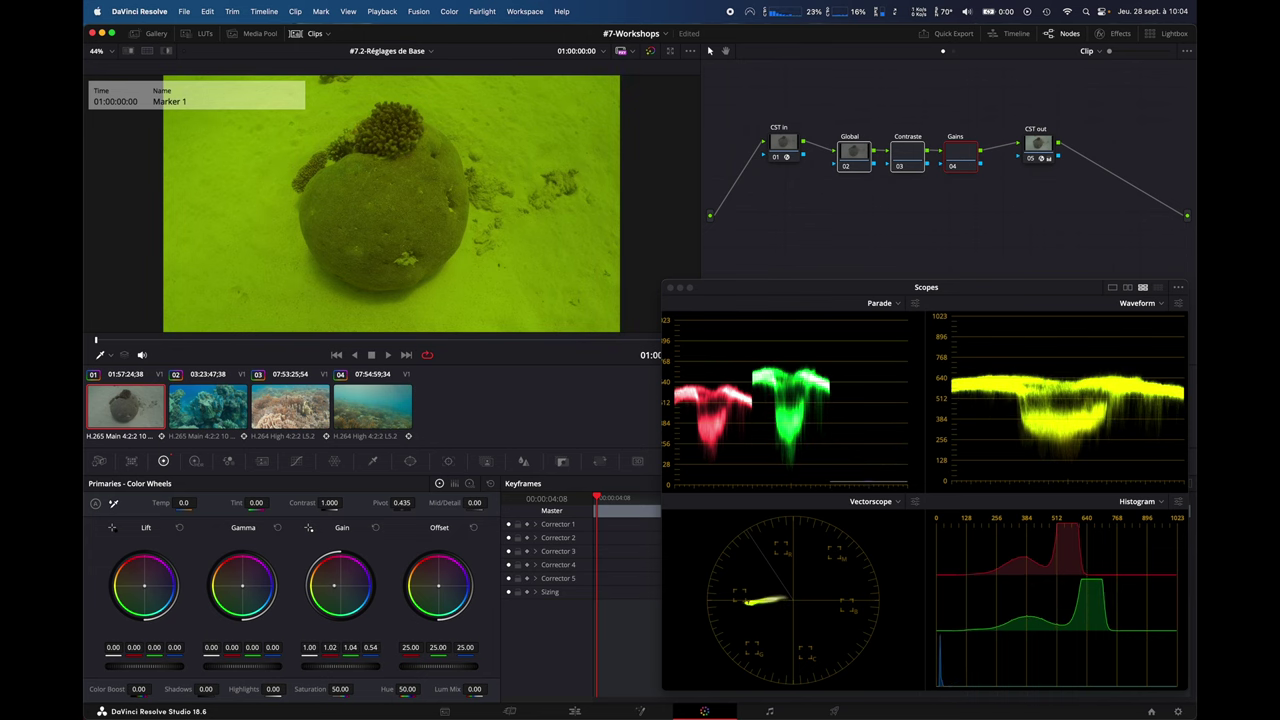
{"action": "left_click_drag", "start_coordinate": [336, 588], "coordinate": [340, 585]}
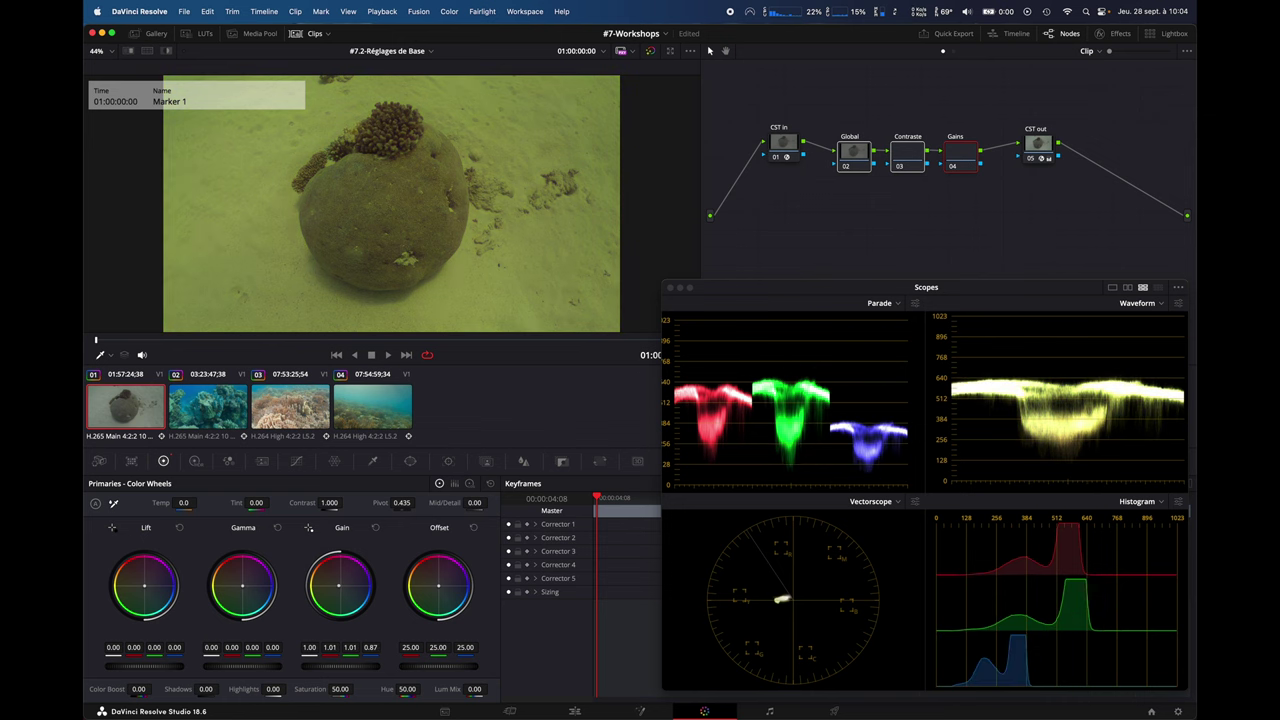
{"action": "left_click", "coordinate": [376, 528]}
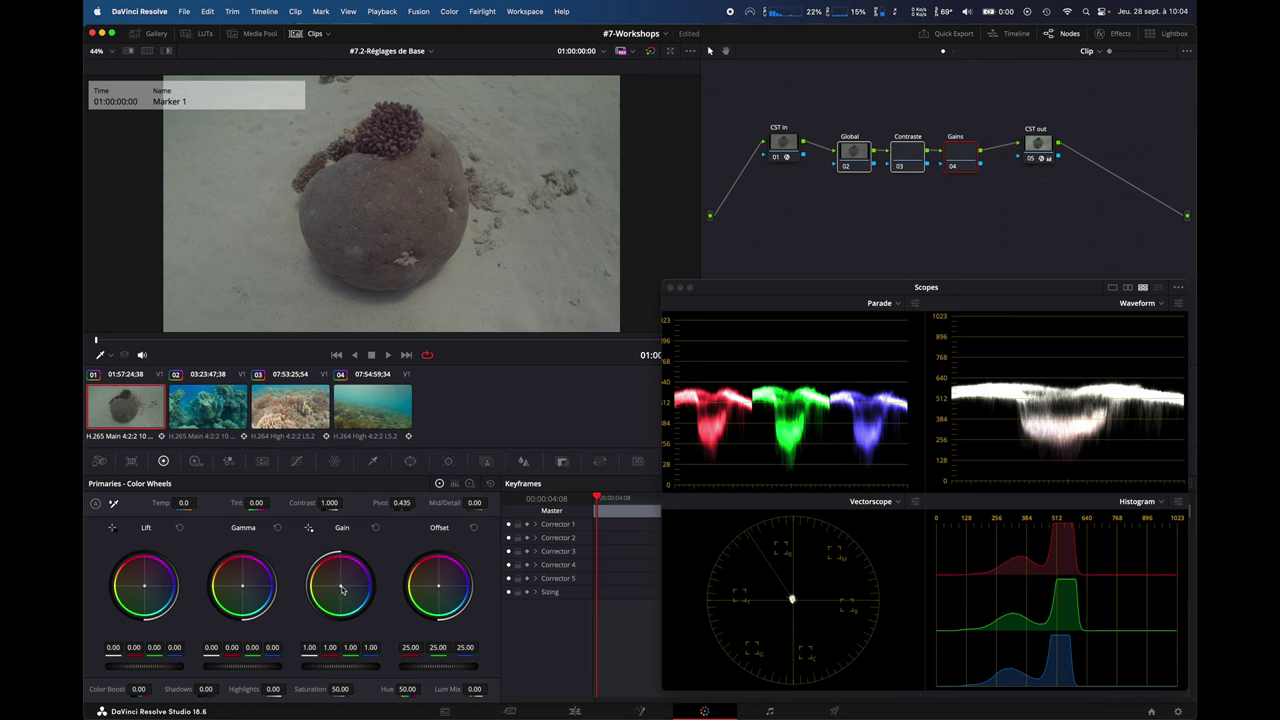
{"action": "mouse_move", "coordinate": [341, 590]}
{"action": "left_mouse_down"}
{"action": "mouse_move", "coordinate": [356, 586]}
{"action": "mouse_move", "coordinate": [361, 543]}
{"action": "left_mouse_up"}
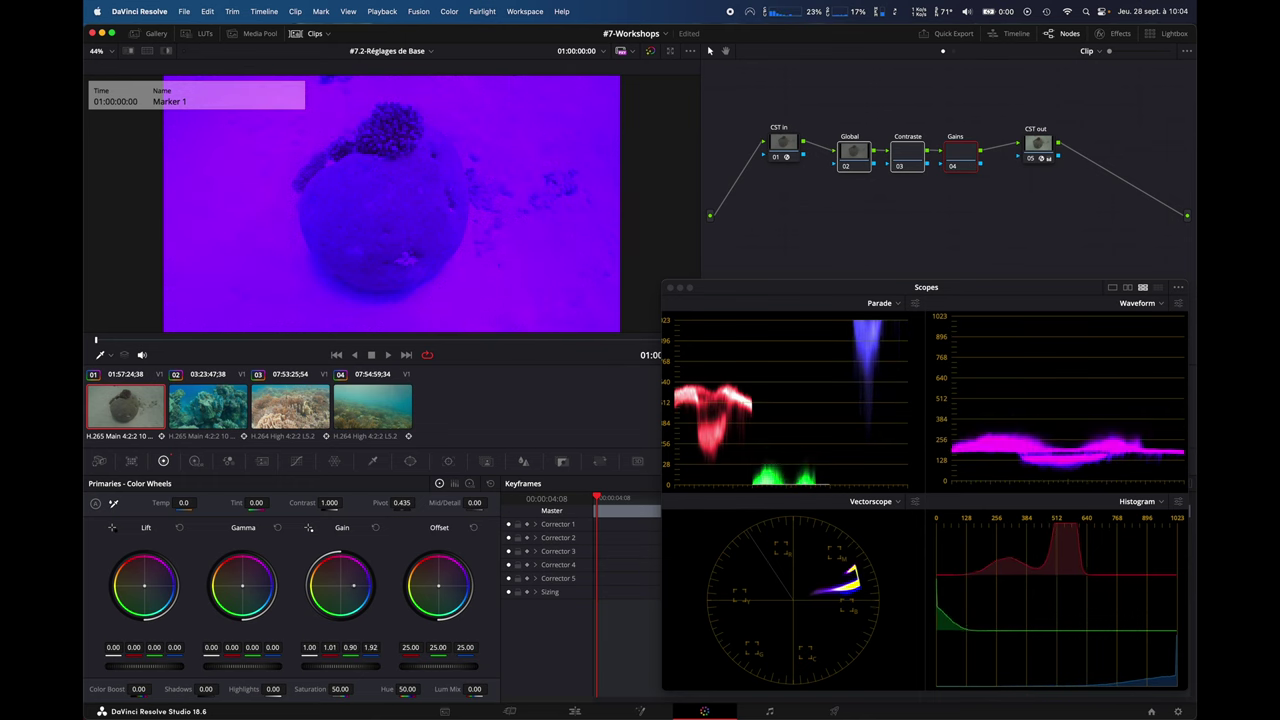
{"action": "left_click", "coordinate": [375, 527]}
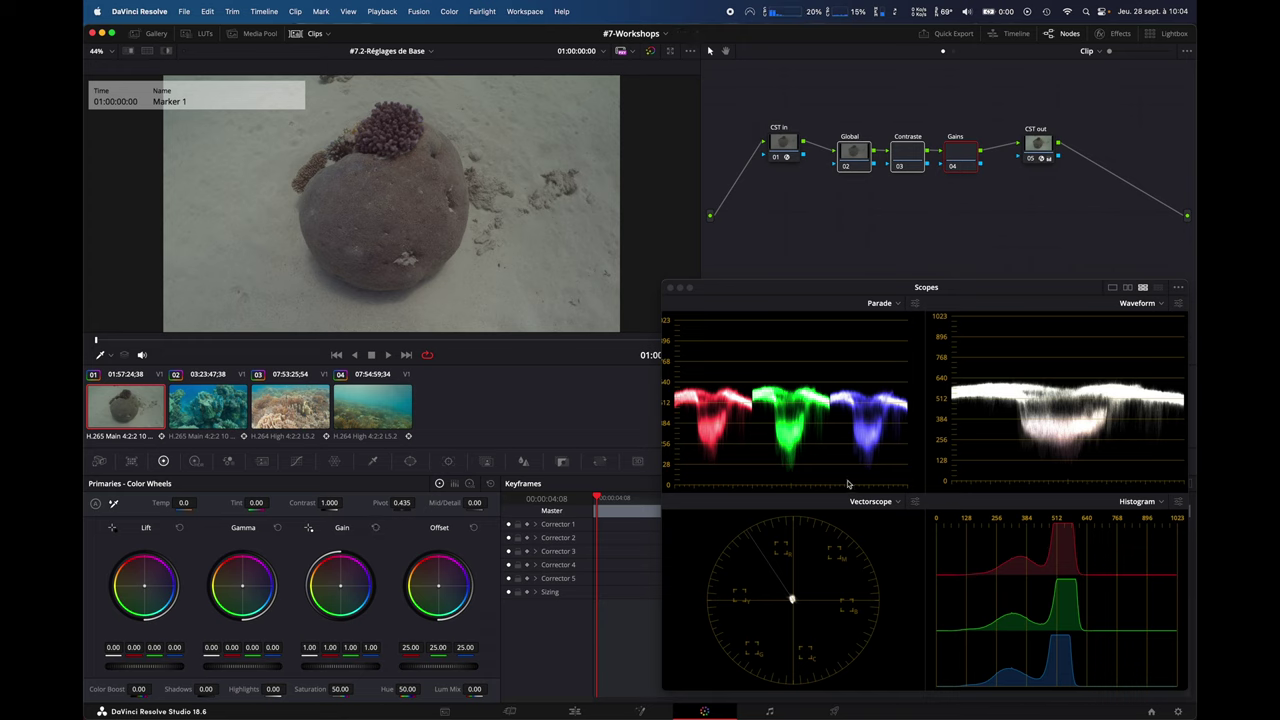
{"action": "left_click", "coordinate": [1145, 502]}
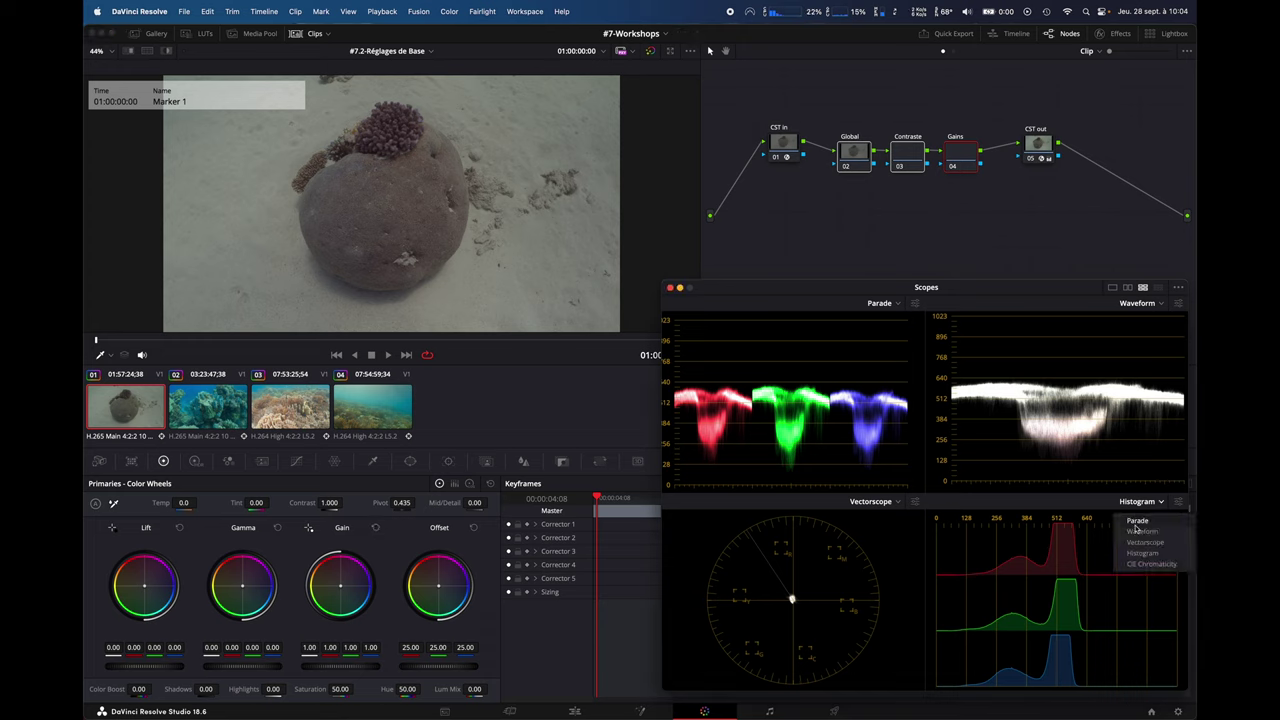
Switch the fourth scope to CIE Chromaticity, test Color Boost 100 and saturation, then reset both
{"action": "left_click", "coordinate": [1140, 566]}
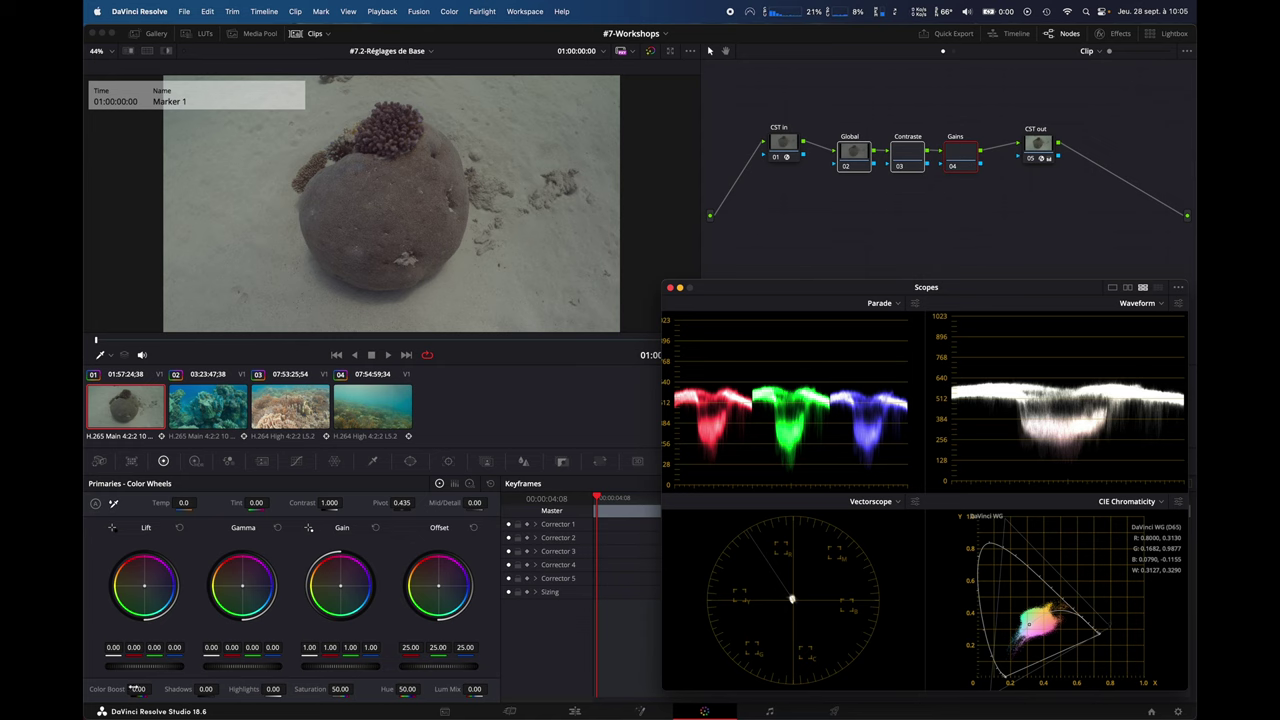
{"action": "left_click_drag", "start_coordinate": [134, 689], "coordinate": [155, 689]}
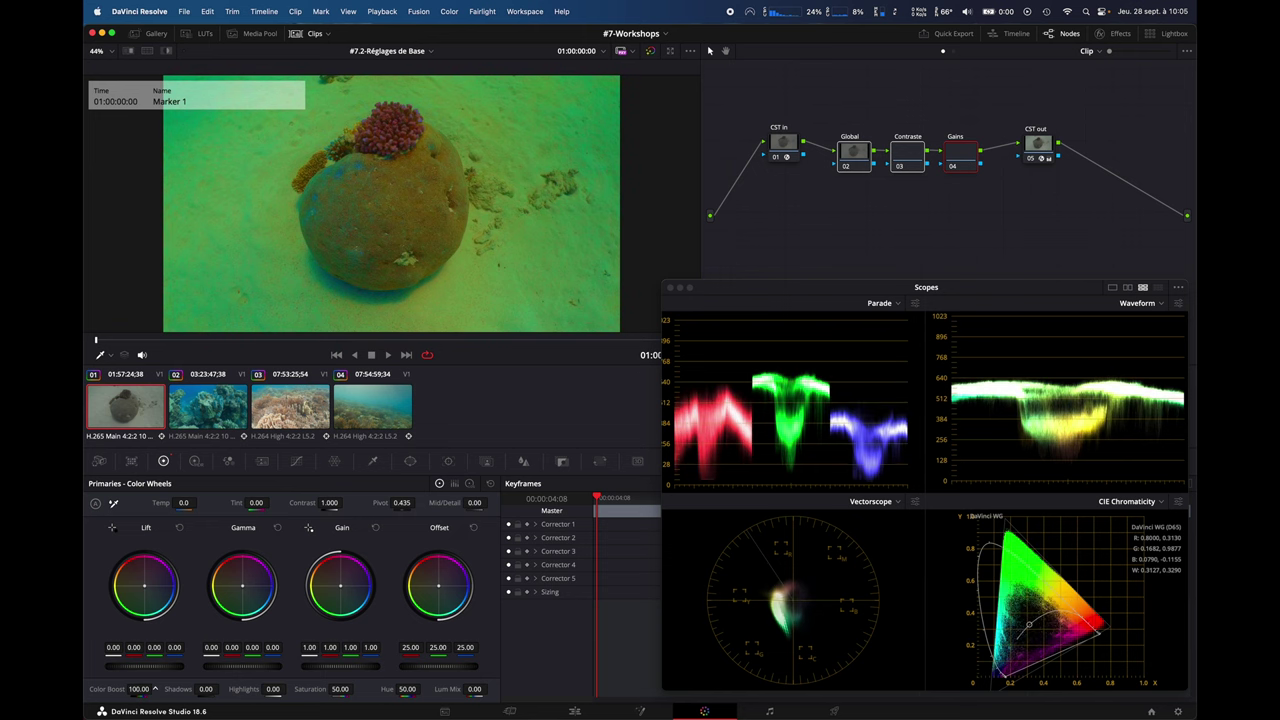
{"action": "left_click_drag", "start_coordinate": [340, 689], "coordinate": [364, 689]}
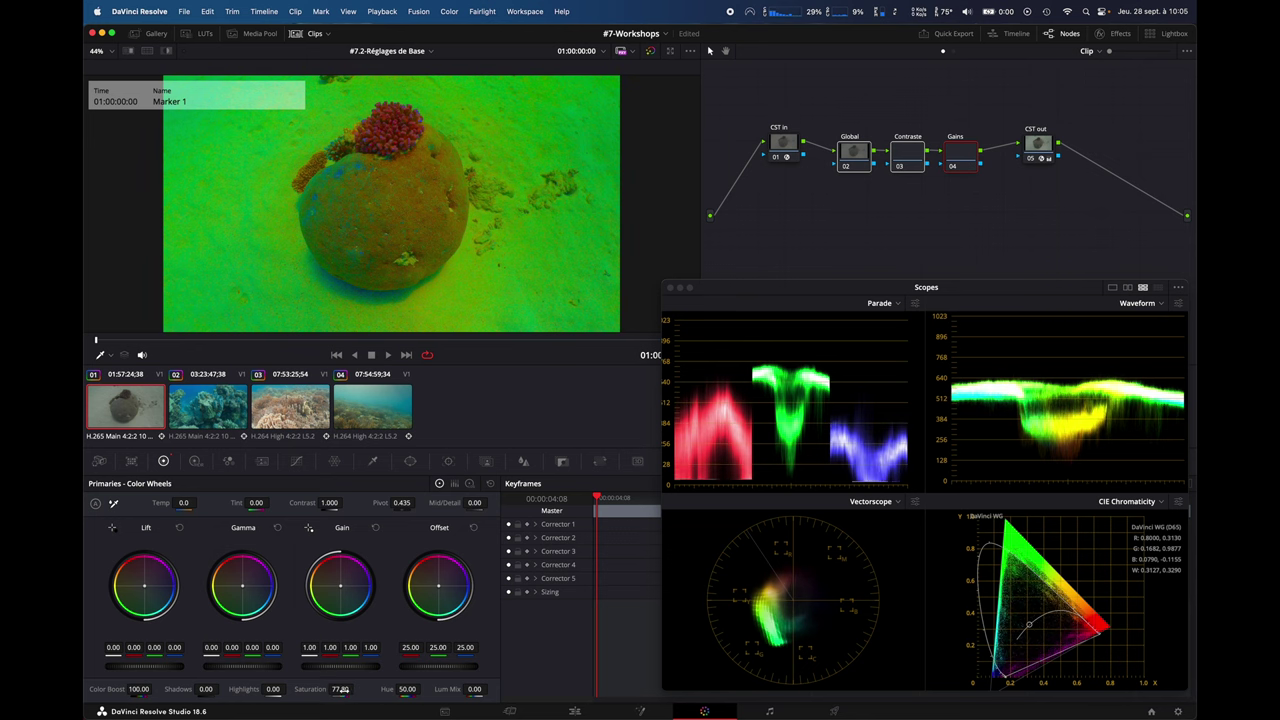
{"action": "left_click_drag", "start_coordinate": [345, 689], "coordinate": [197, 685]}
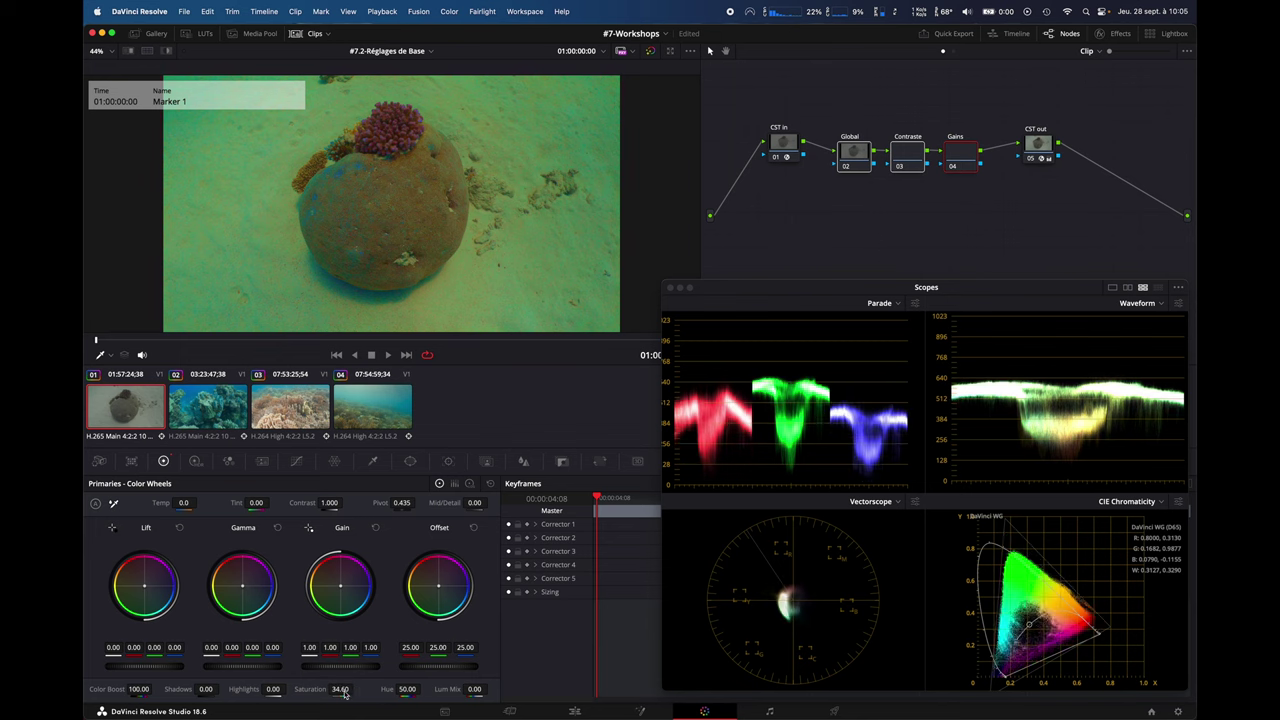
{"action": "left_click", "coordinate": [908, 131]}
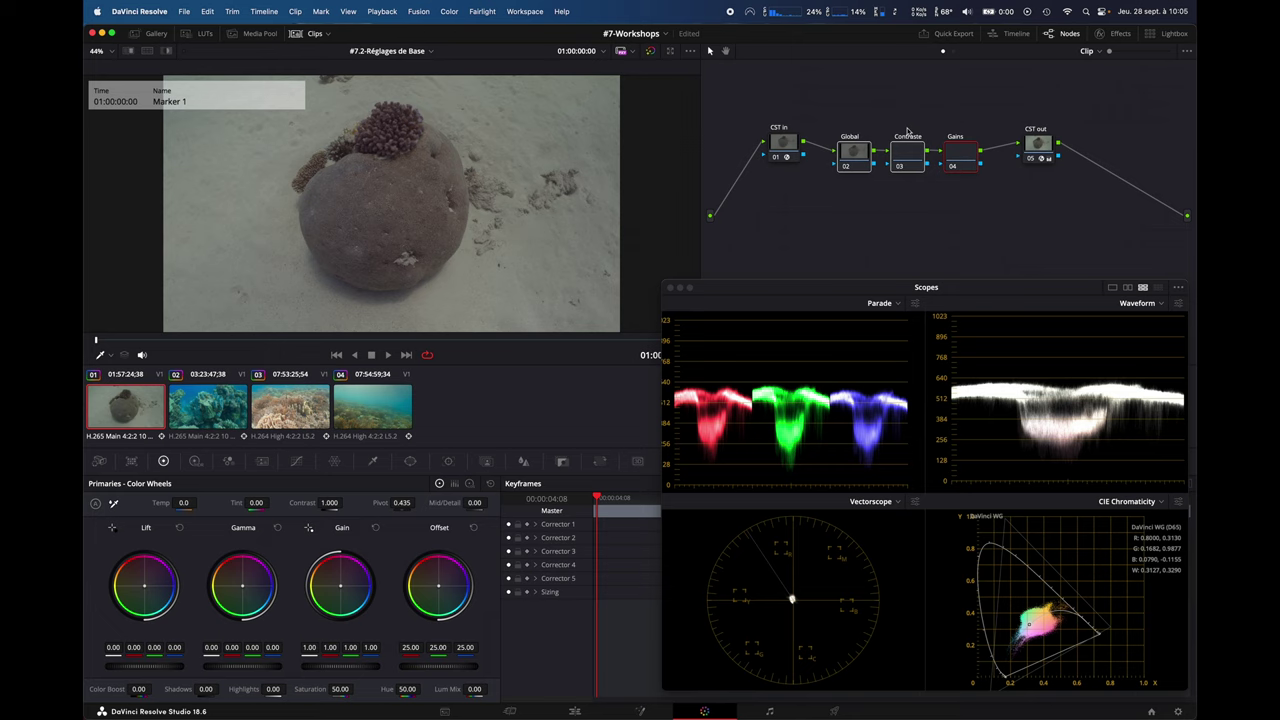
Move the Global, Contraste and Gains nodes above CST in and CST out, leaving Global selected
{"action": "left_click", "coordinate": [851, 155]}
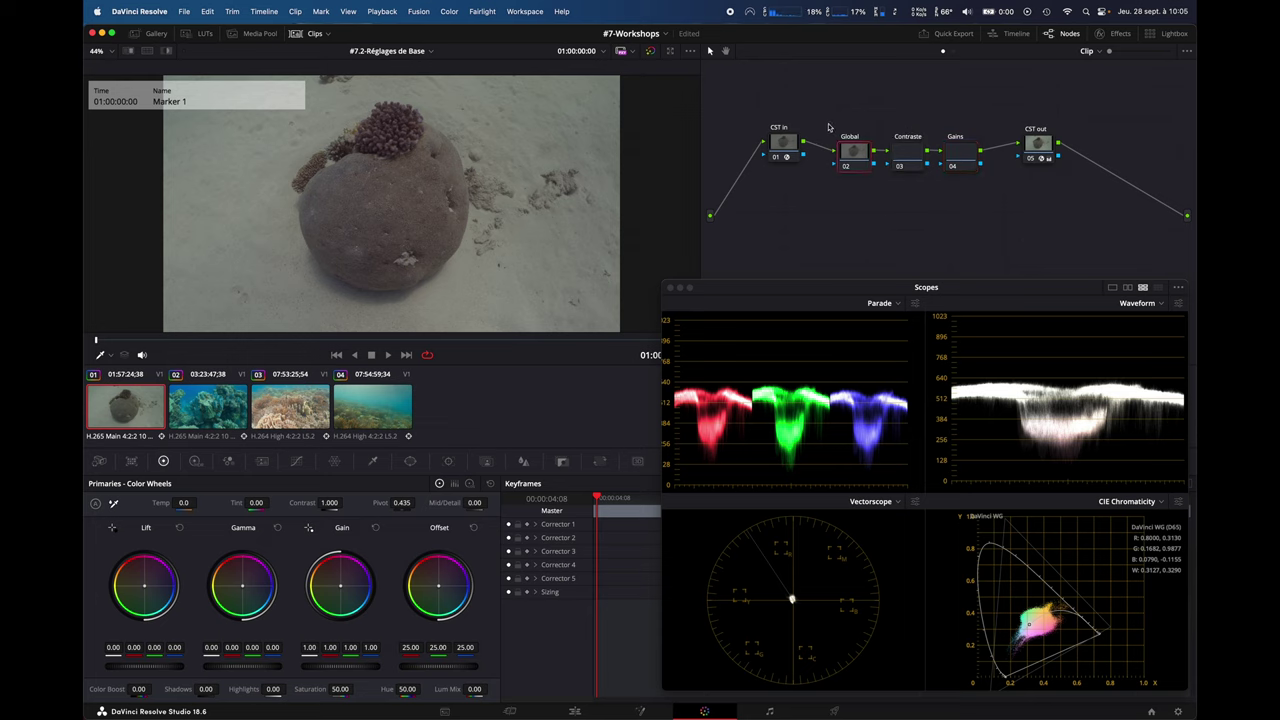
{"action": "mouse_move", "coordinate": [826, 122]}
{"action": "left_mouse_down"}
{"action": "mouse_move", "coordinate": [980, 178]}
{"action": "mouse_move", "coordinate": [958, 121]}
{"action": "mouse_move", "coordinate": [962, 156]}
{"action": "left_mouse_up"}
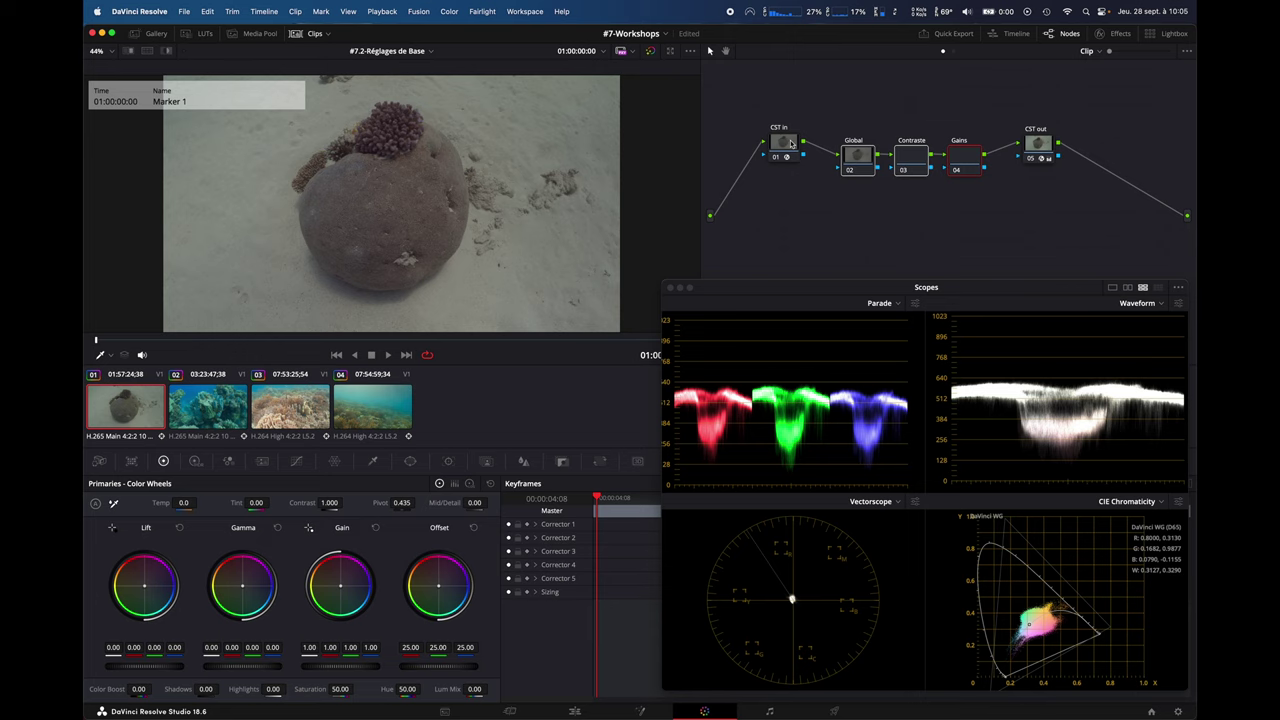
{"action": "left_click", "coordinate": [854, 141]}
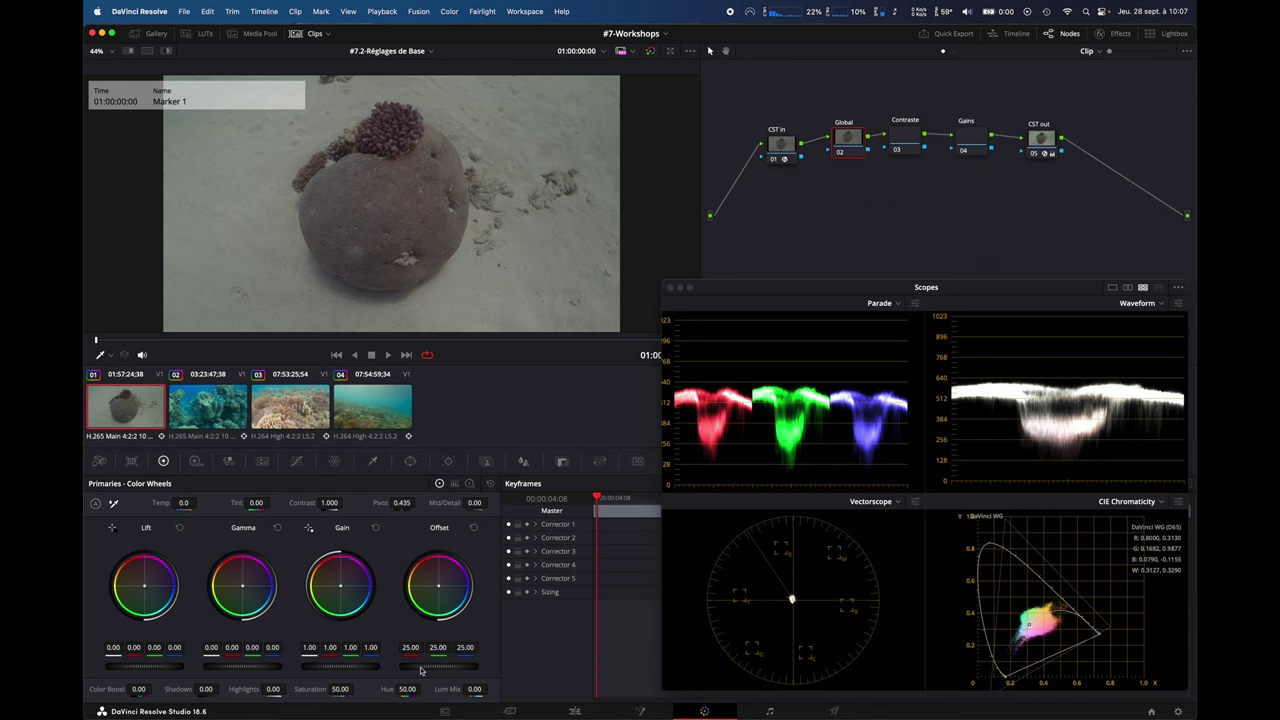
Raise the Global node's Offset to about 34 (33.62 / 34.11 / 34.41) with a slight blue bias
{"action": "mouse_move", "coordinate": [421, 670]}
{"action": "left_mouse_down"}
{"action": "mouse_move", "coordinate": [460, 670]}
{"action": "mouse_move", "coordinate": [230, 670]}
{"action": "mouse_move", "coordinate": [632, 679]}
{"action": "mouse_move", "coordinate": [631, 660]}
{"action": "left_mouse_up"}
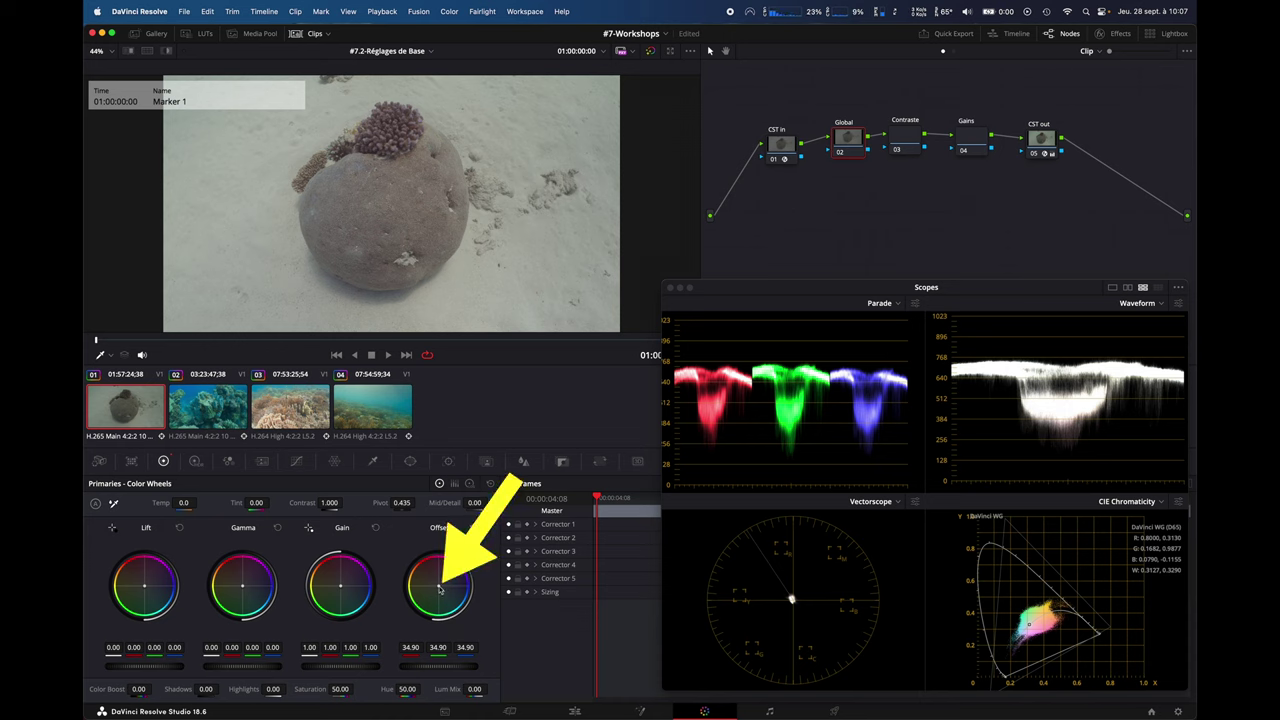
{"action": "left_click_drag", "start_coordinate": [440, 590], "coordinate": [438, 586]}
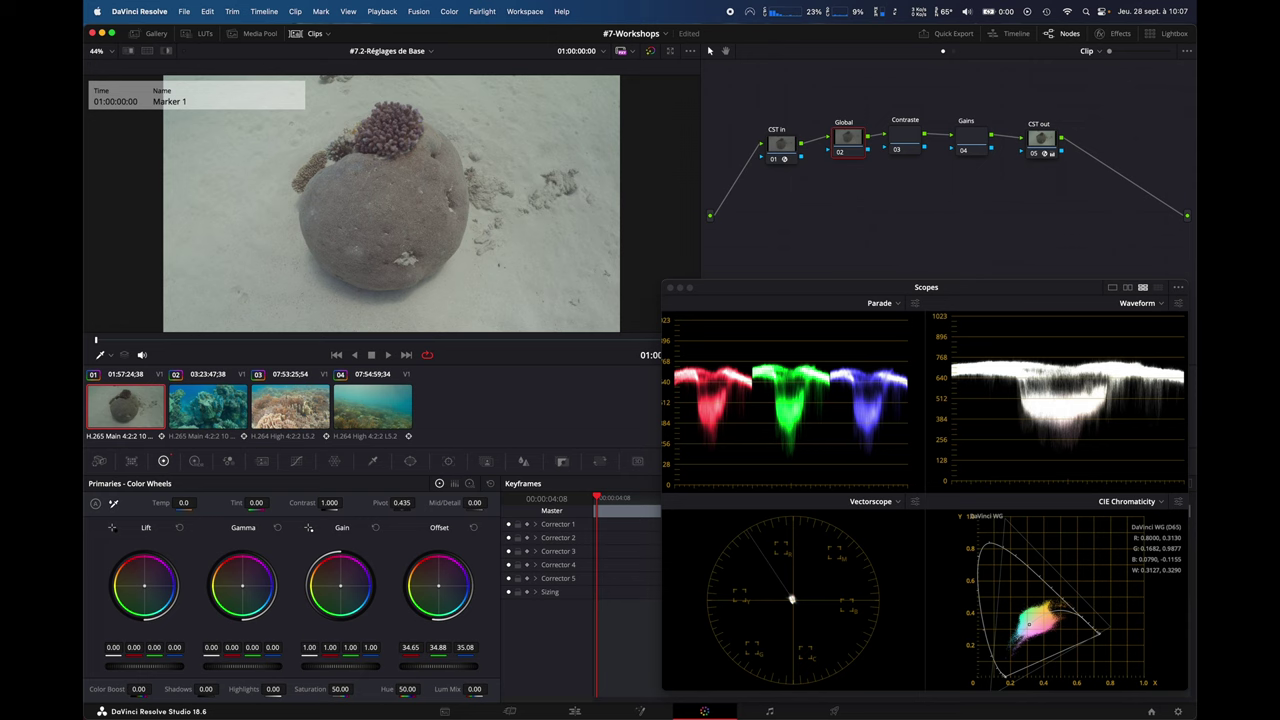
{"action": "left_click_drag", "start_coordinate": [438, 585], "coordinate": [438, 584]}
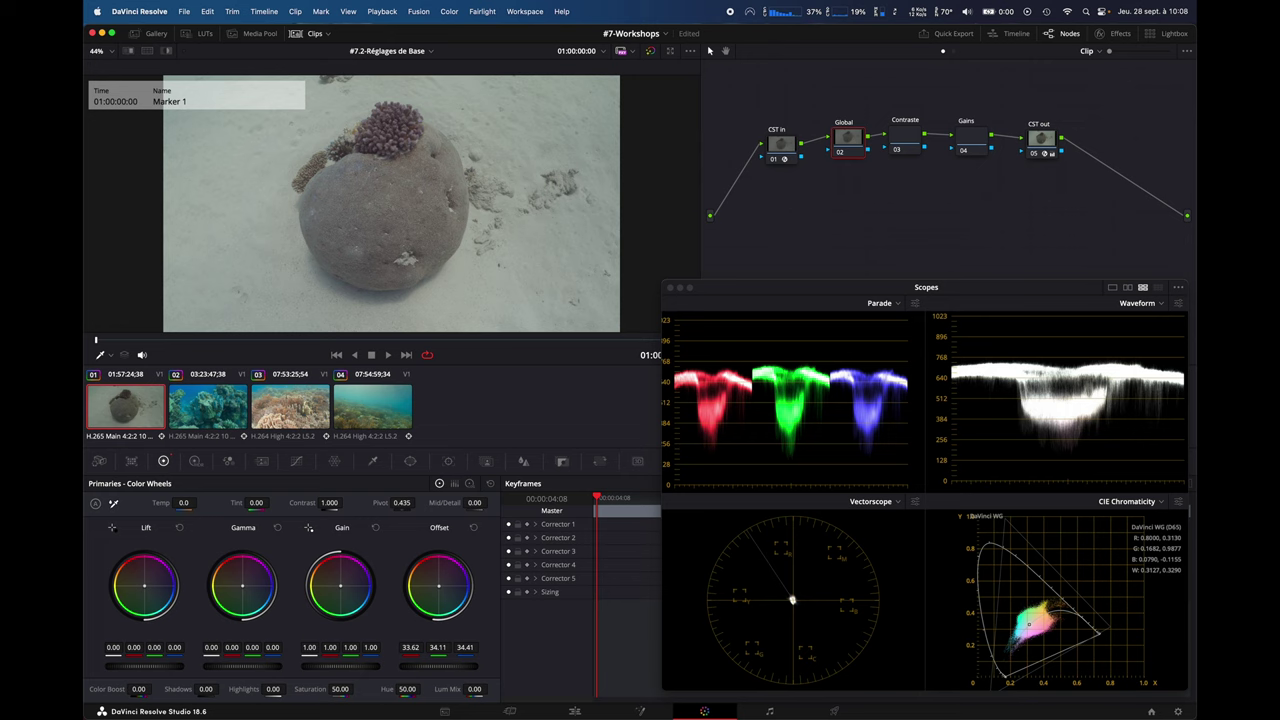
On the Contraste node, raise Contrast to 1.120
{"action": "left_click", "coordinate": [898, 139]}
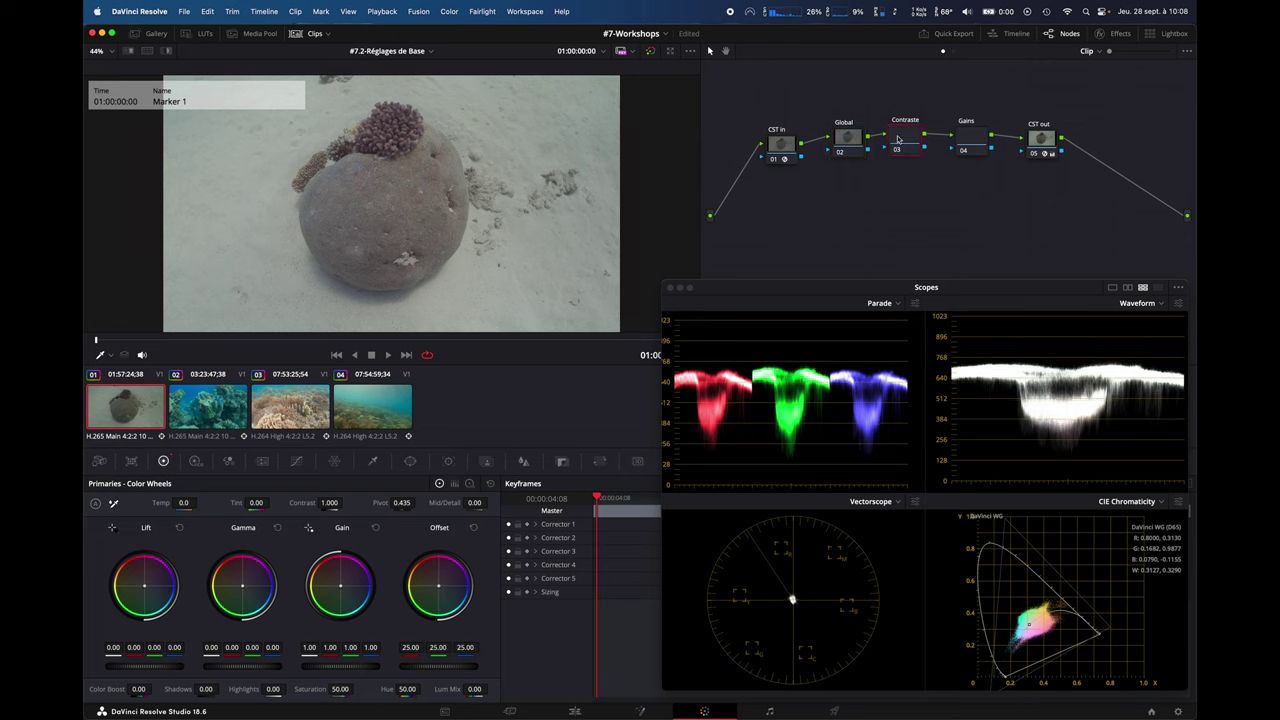
{"action": "left_click_drag", "start_coordinate": [898, 139], "coordinate": [898, 141]}
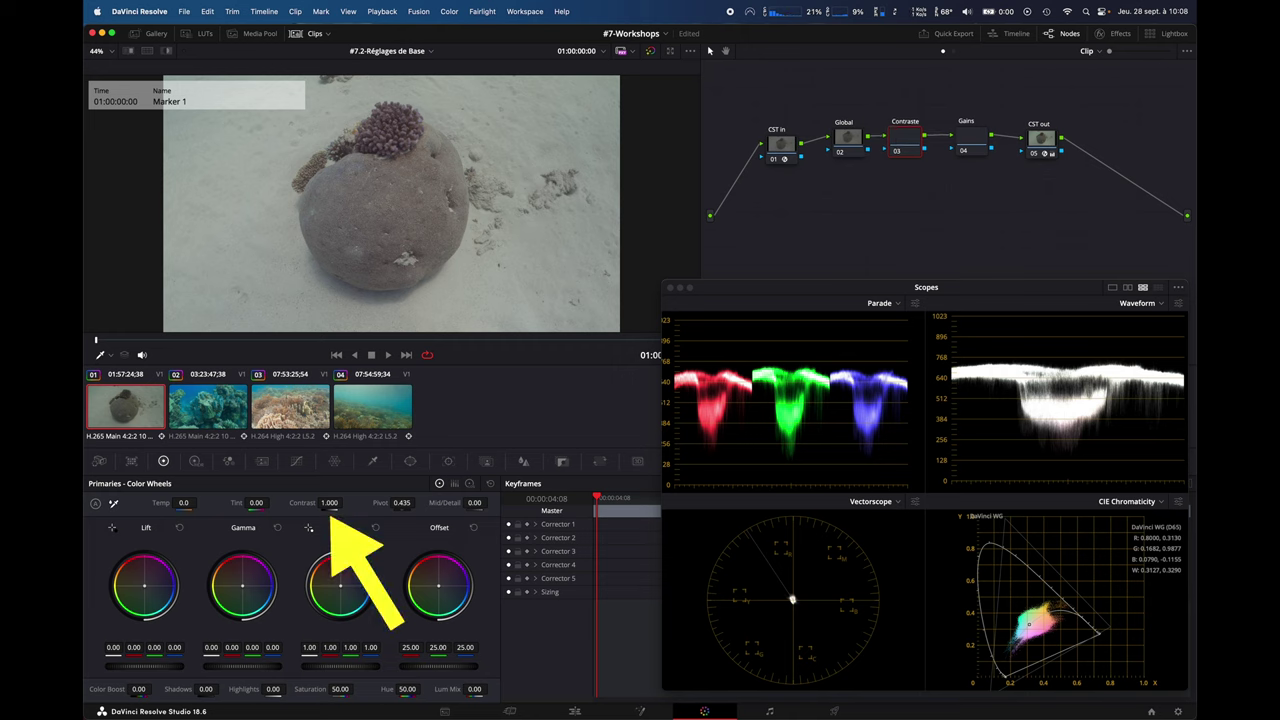
{"action": "left_click_drag", "start_coordinate": [331, 510], "coordinate": [346, 503]}
Build an S-shaped custom curve: raise highlights, pull shadows down, lower midtones slightly
{"action": "left_click", "coordinate": [296, 461]}
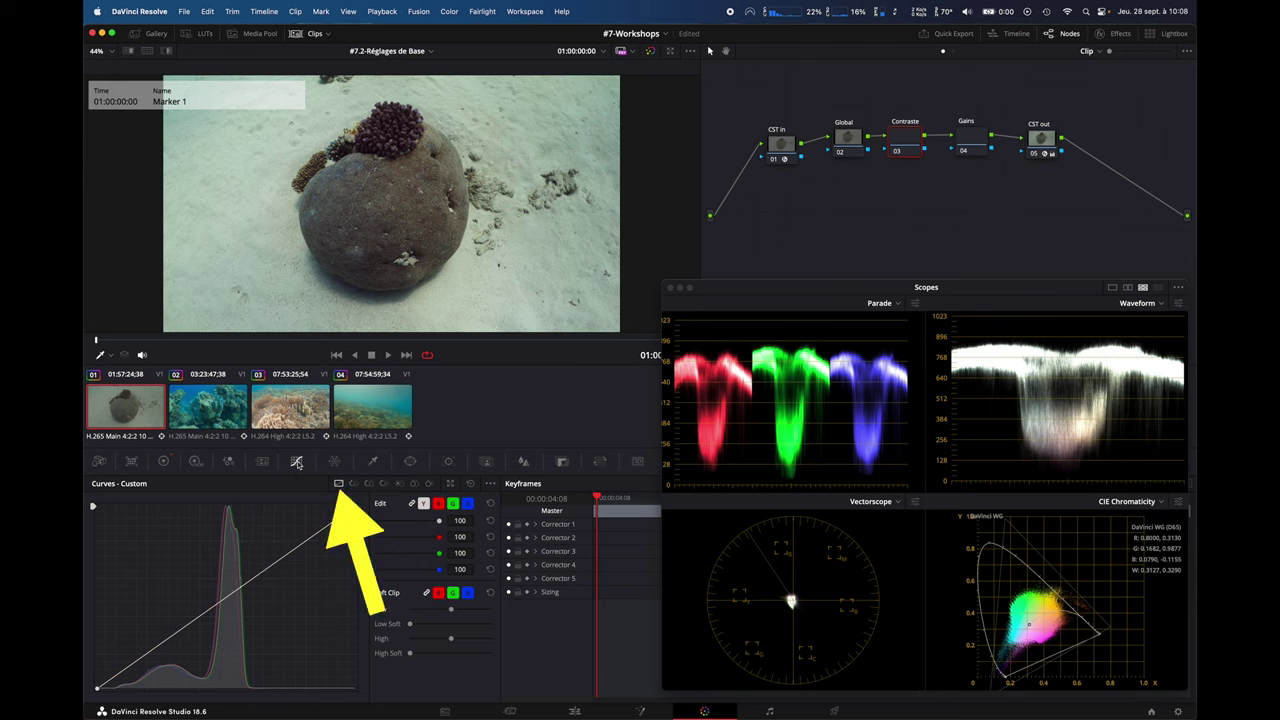
{"action": "left_click_drag", "start_coordinate": [282, 557], "coordinate": [275, 548]}
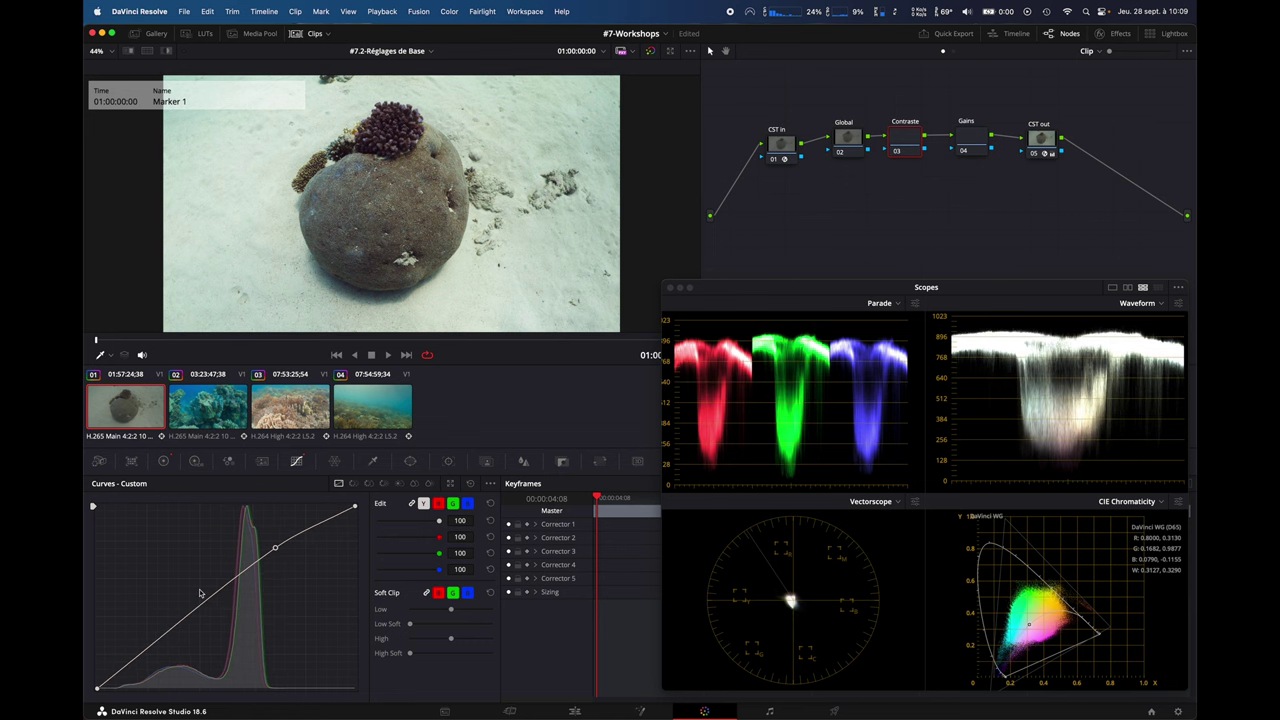
{"action": "left_click", "coordinate": [152, 645]}
{"action": "left_click_drag", "start_coordinate": [152, 645], "coordinate": [142, 670]}
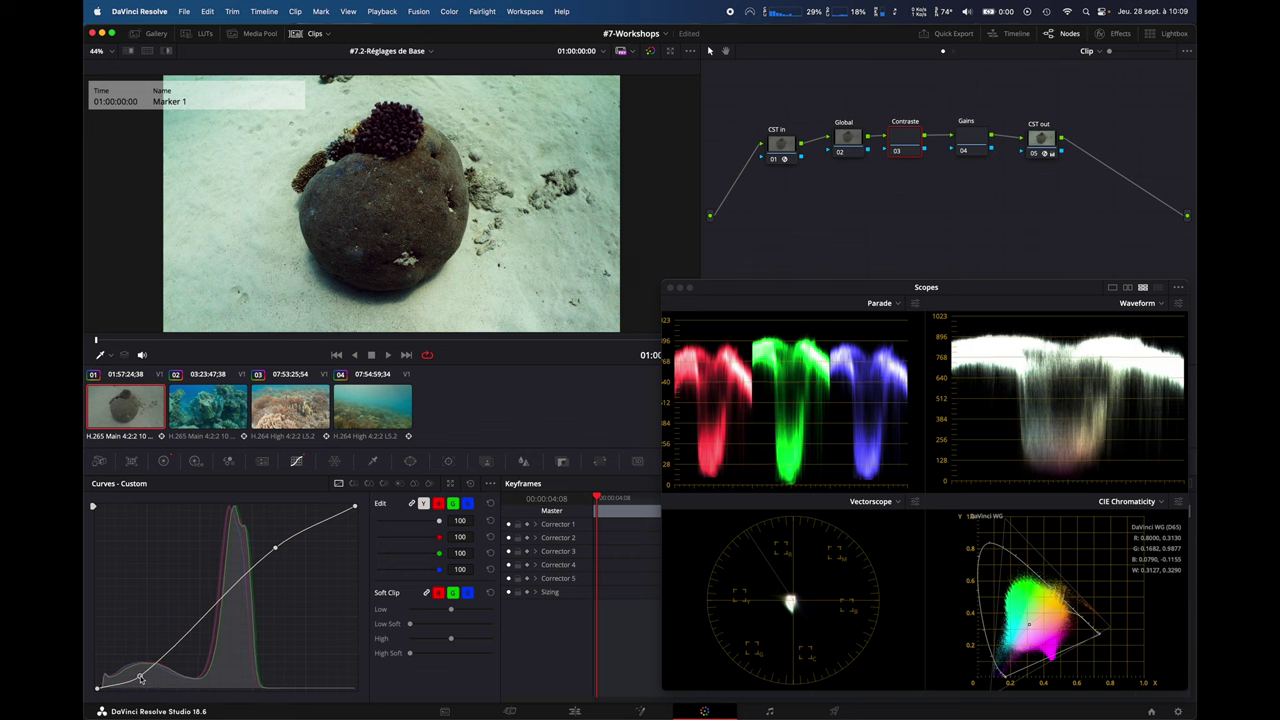
{"action": "left_click_drag", "start_coordinate": [215, 604], "coordinate": [214, 610]}
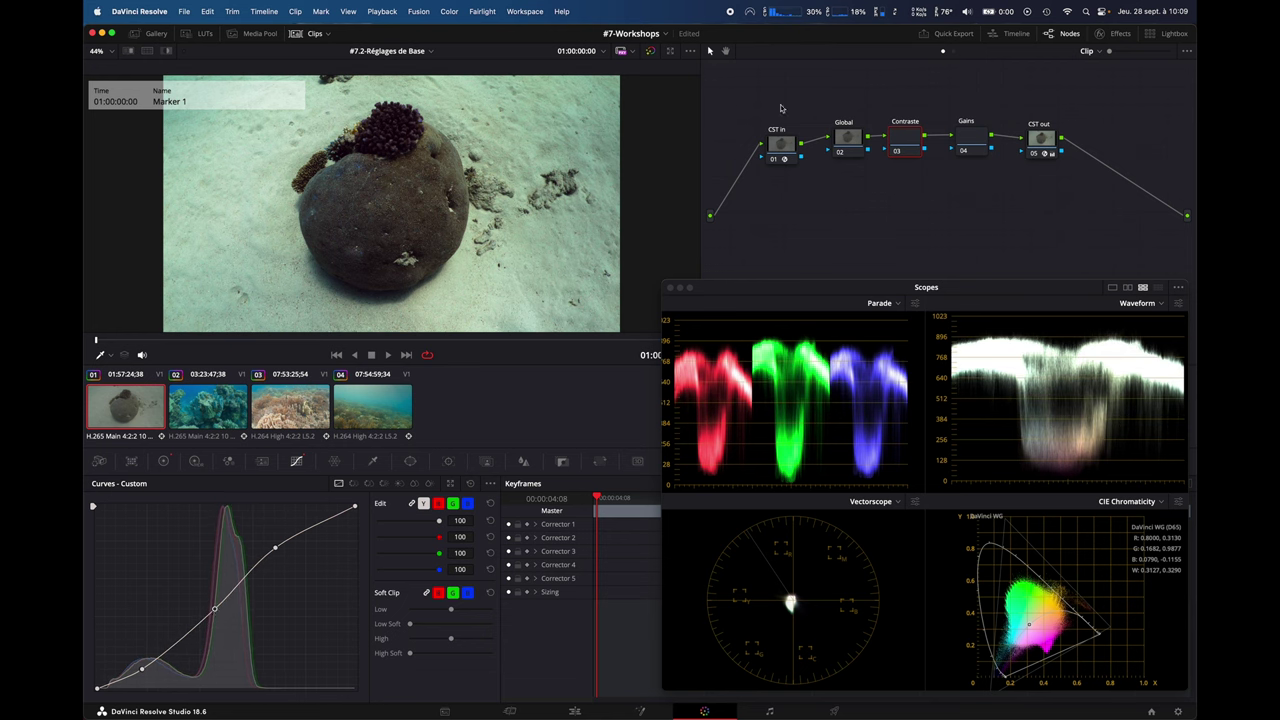
{"action": "left_click", "coordinate": [851, 137]}
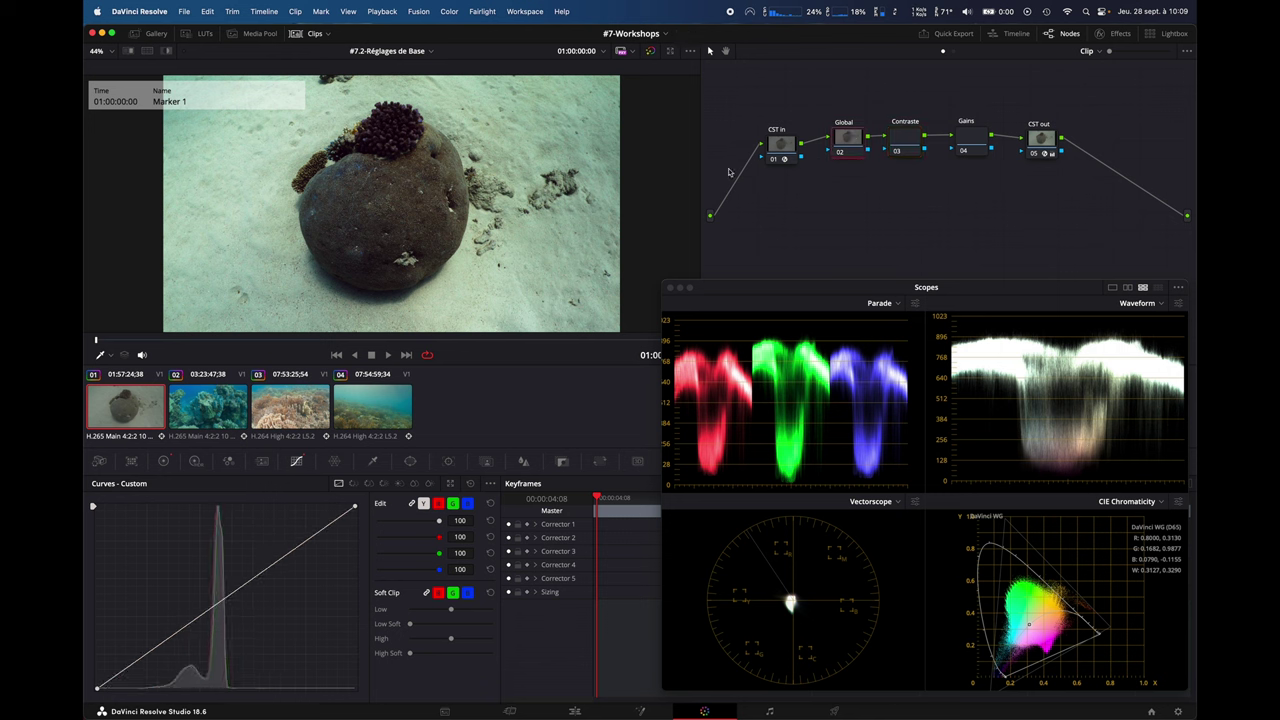
Shift the Global Offset toward magenta (32.73 / 32.36 / 33.51), then raise master gain on Gains
{"action": "left_click", "coordinate": [166, 460]}
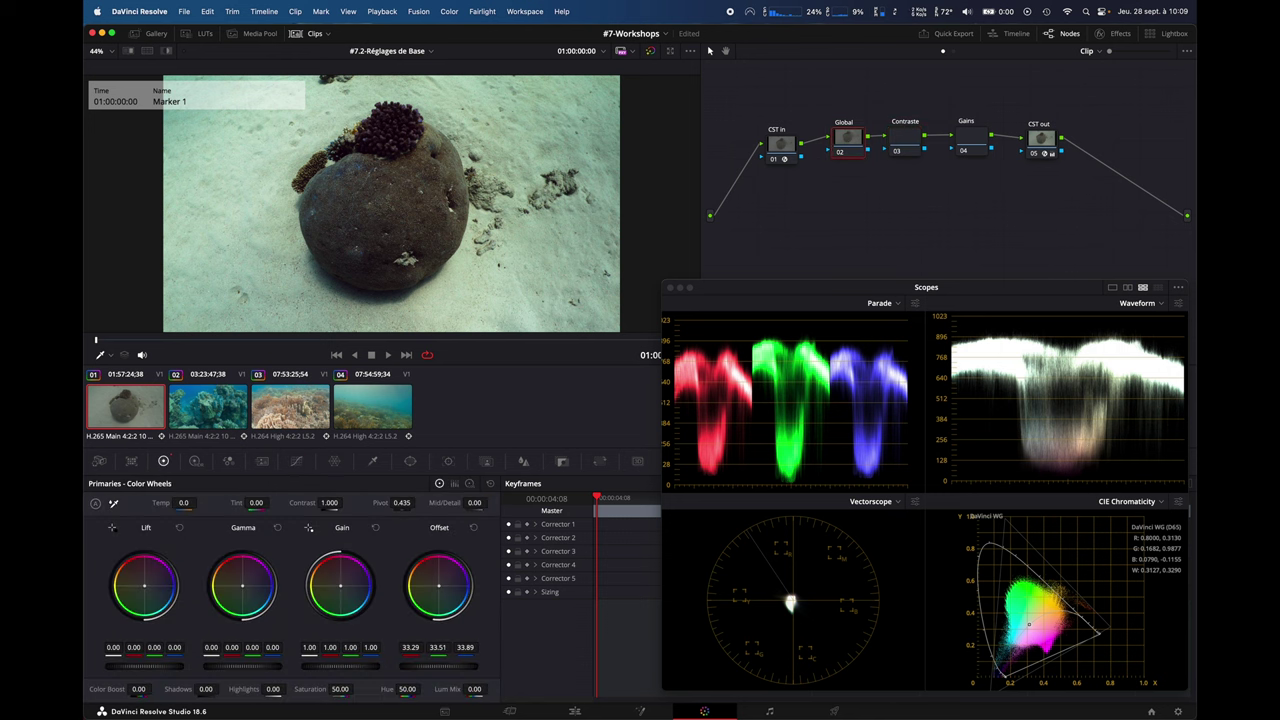
{"action": "left_click_drag", "start_coordinate": [439, 585], "coordinate": [440, 589]}
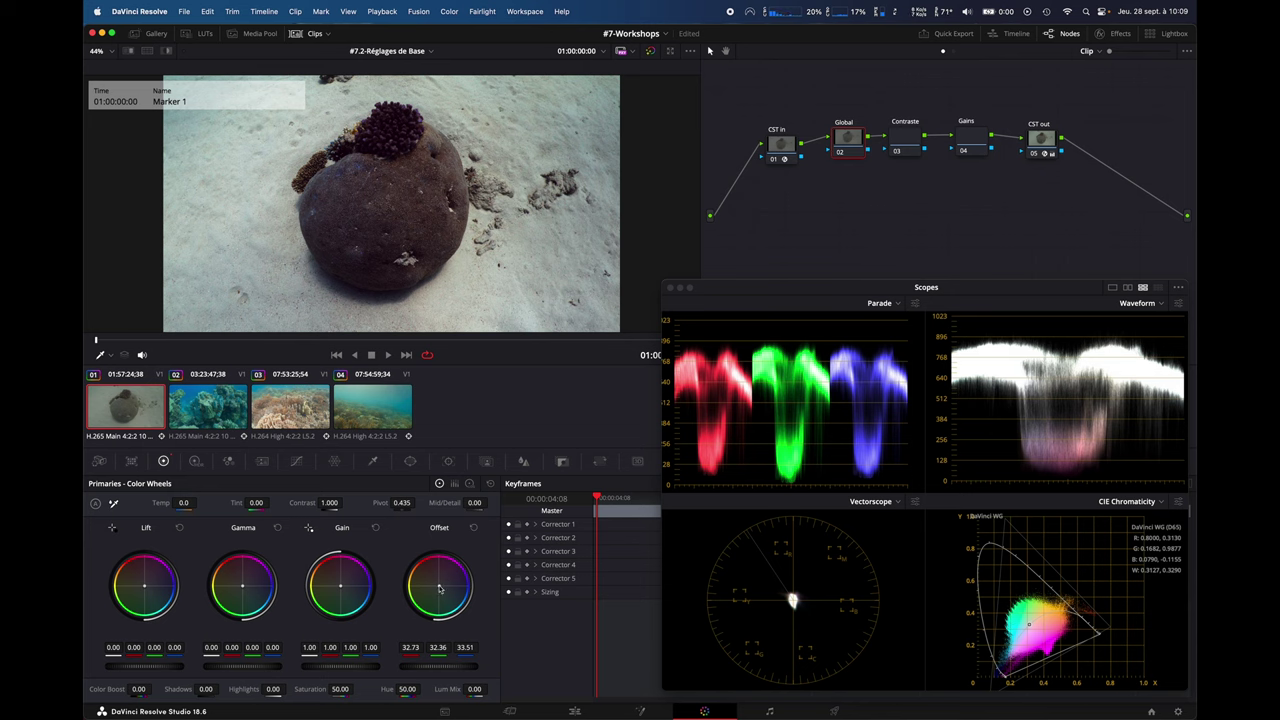
{"action": "left_click", "coordinate": [964, 140]}
{"action": "mouse_move", "coordinate": [326, 667]}
{"action": "left_mouse_down"}
{"action": "mouse_move", "coordinate": [360, 667]}
{"action": "mouse_move", "coordinate": [313, 667]}
{"action": "mouse_move", "coordinate": [334, 667]}
{"action": "left_mouse_up"}
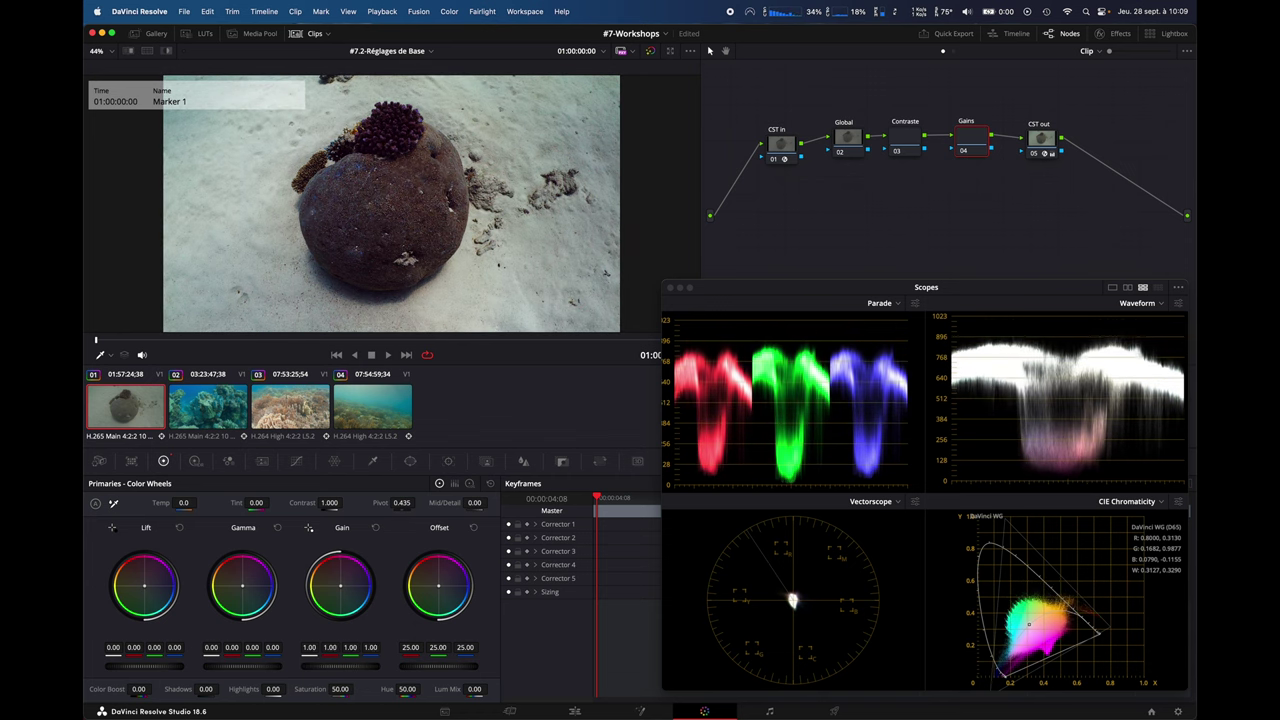
Set the Gains node's master gain to 1.08 and gamma to 0.03, slightly warming midtones and shadows
{"action": "left_click_drag", "start_coordinate": [306, 668], "coordinate": [322, 668]}
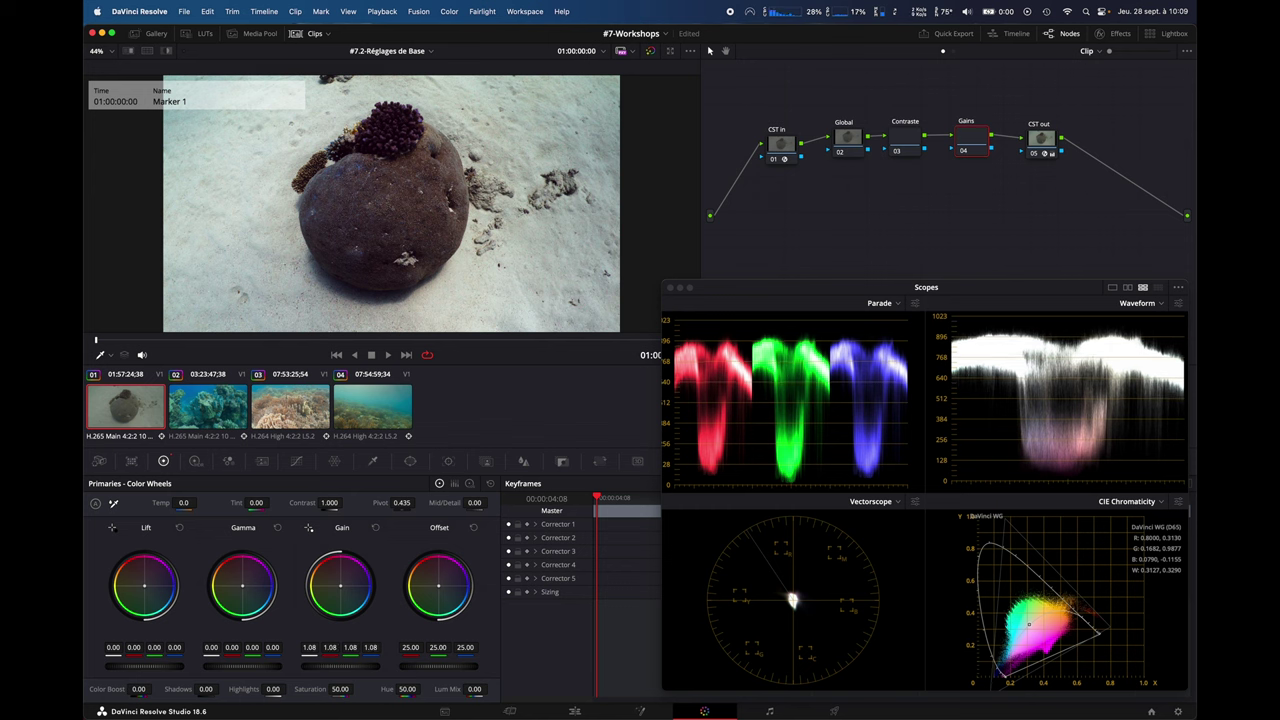
{"action": "left_click_drag", "start_coordinate": [177, 669], "coordinate": [132, 669]}
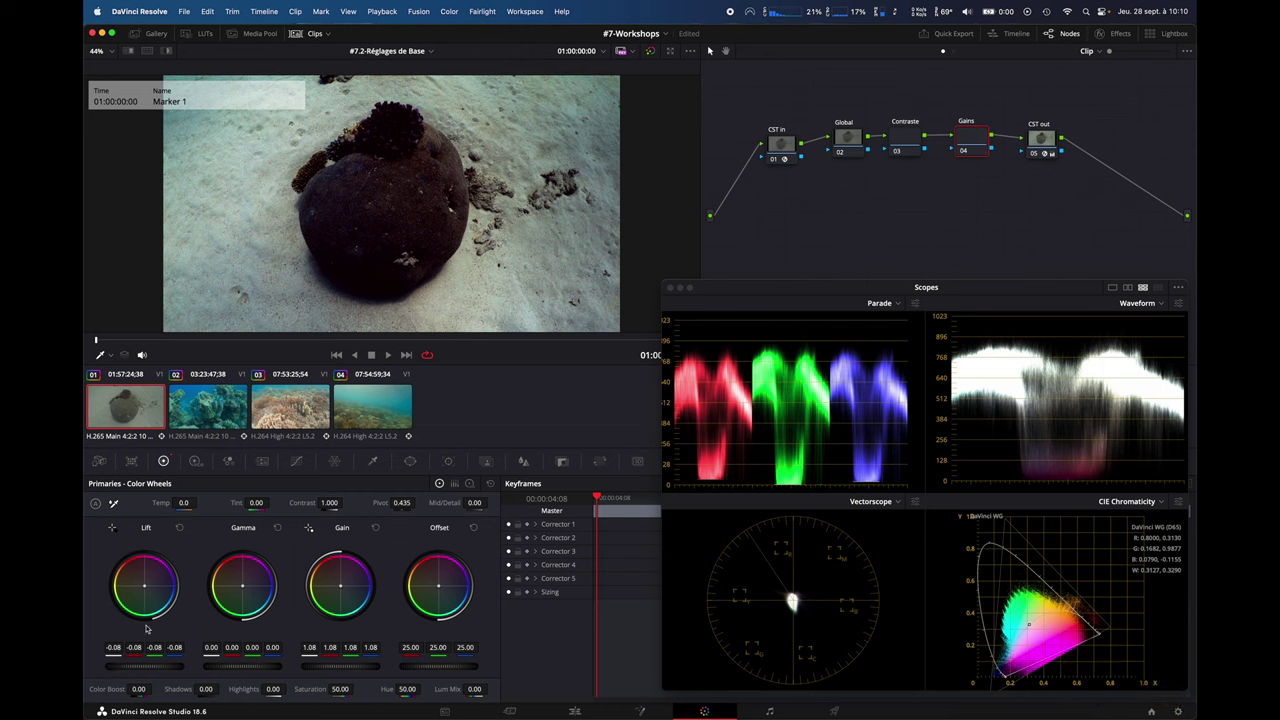
{"action": "left_click_drag", "start_coordinate": [145, 665], "coordinate": [180, 665]}
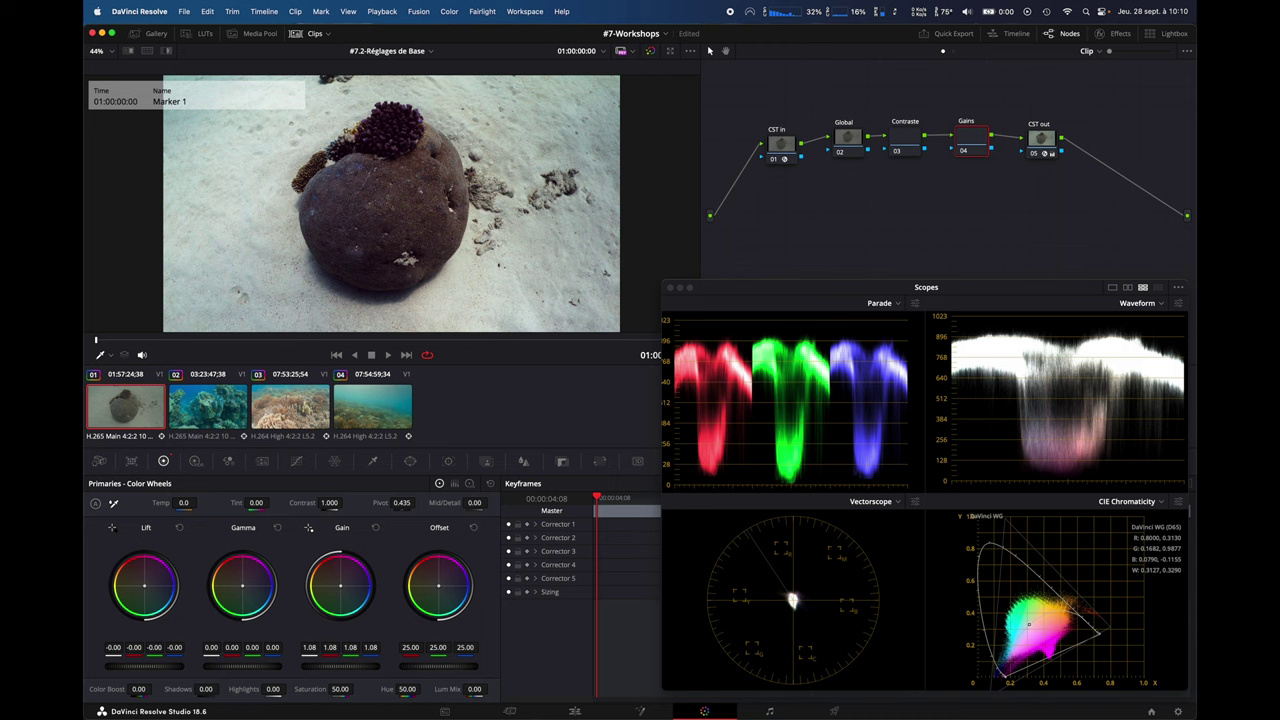
{"action": "mouse_move", "coordinate": [265, 660]}
{"action": "left_mouse_down"}
{"action": "mouse_move", "coordinate": [300, 660]}
{"action": "mouse_move", "coordinate": [250, 660]}
{"action": "left_mouse_up"}
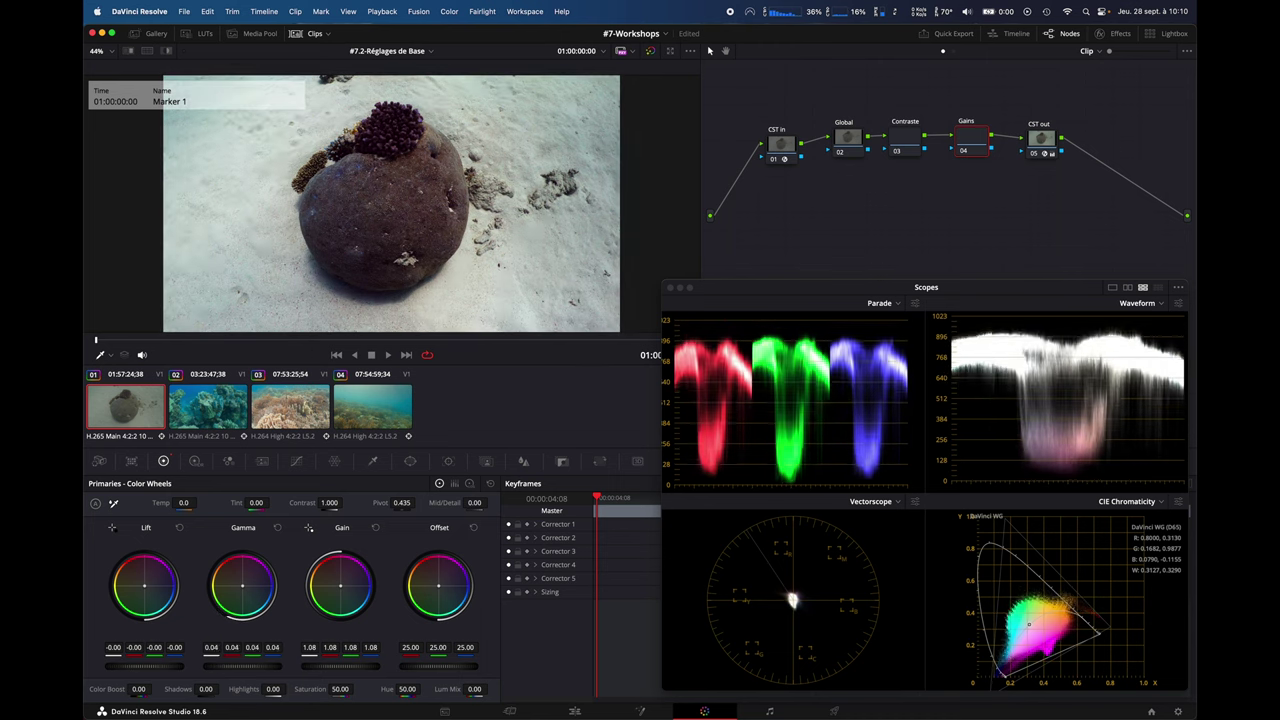
{"action": "left_click_drag", "start_coordinate": [771, 360], "coordinate": [733, 394]}
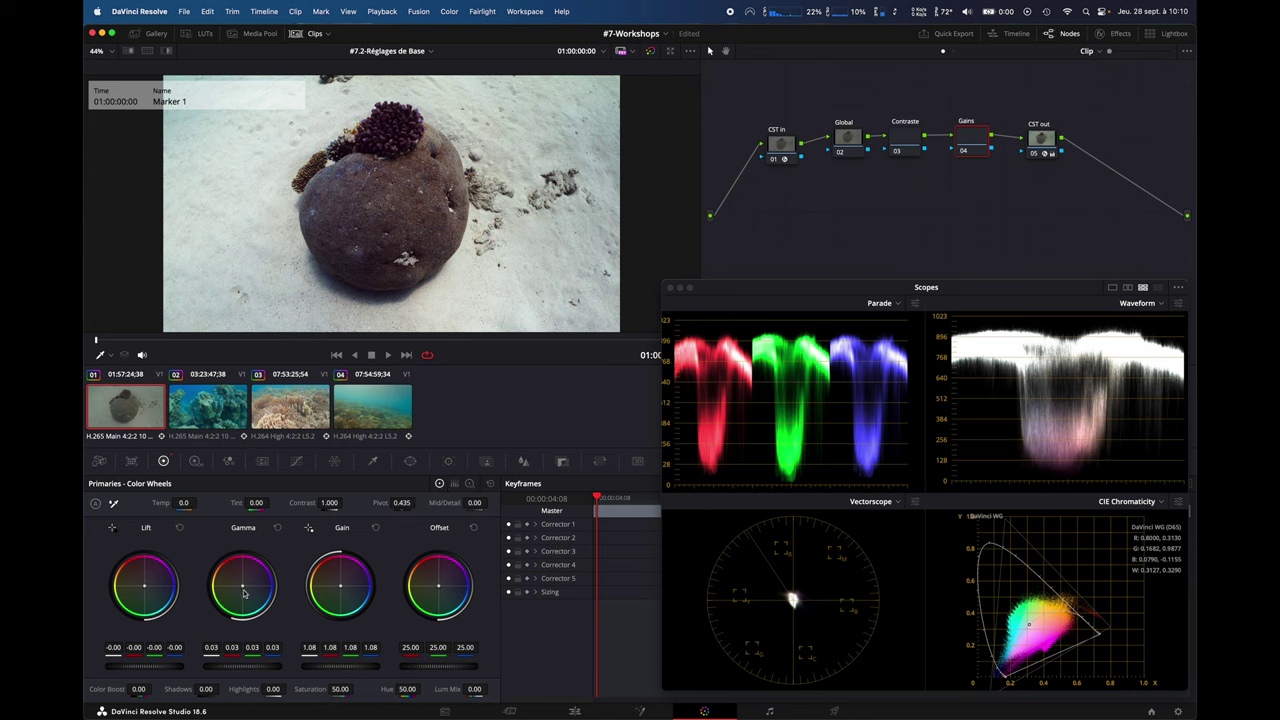
{"action": "left_click_drag", "start_coordinate": [242, 585], "coordinate": [242, 588]}
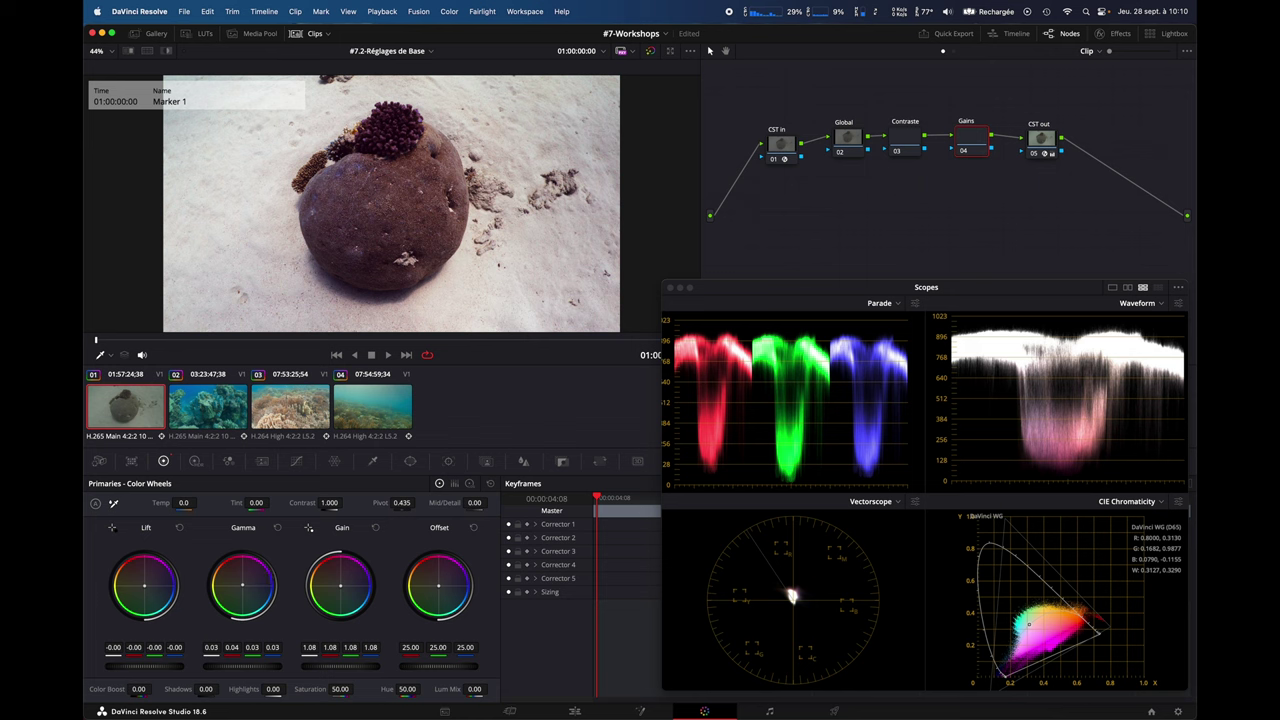
{"action": "left_click_drag", "start_coordinate": [148, 590], "coordinate": [144, 586]}
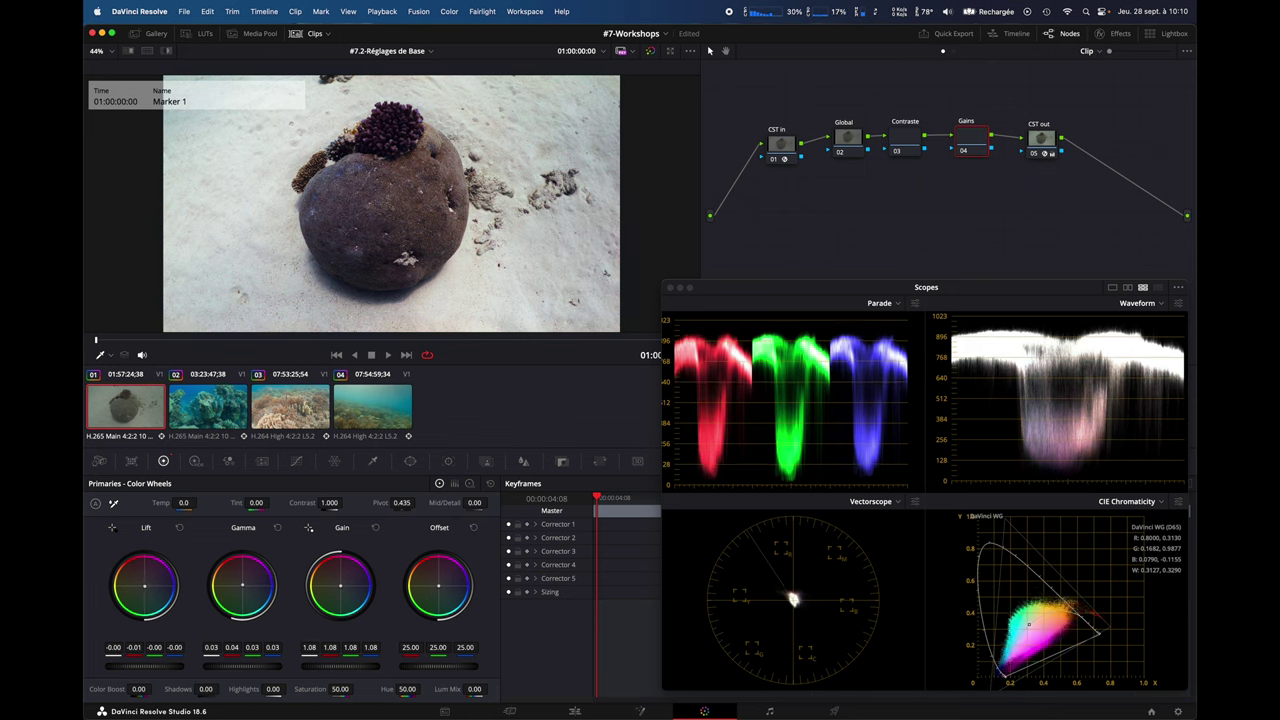
{"action": "left_click_drag", "start_coordinate": [144, 586], "coordinate": [145, 586]}
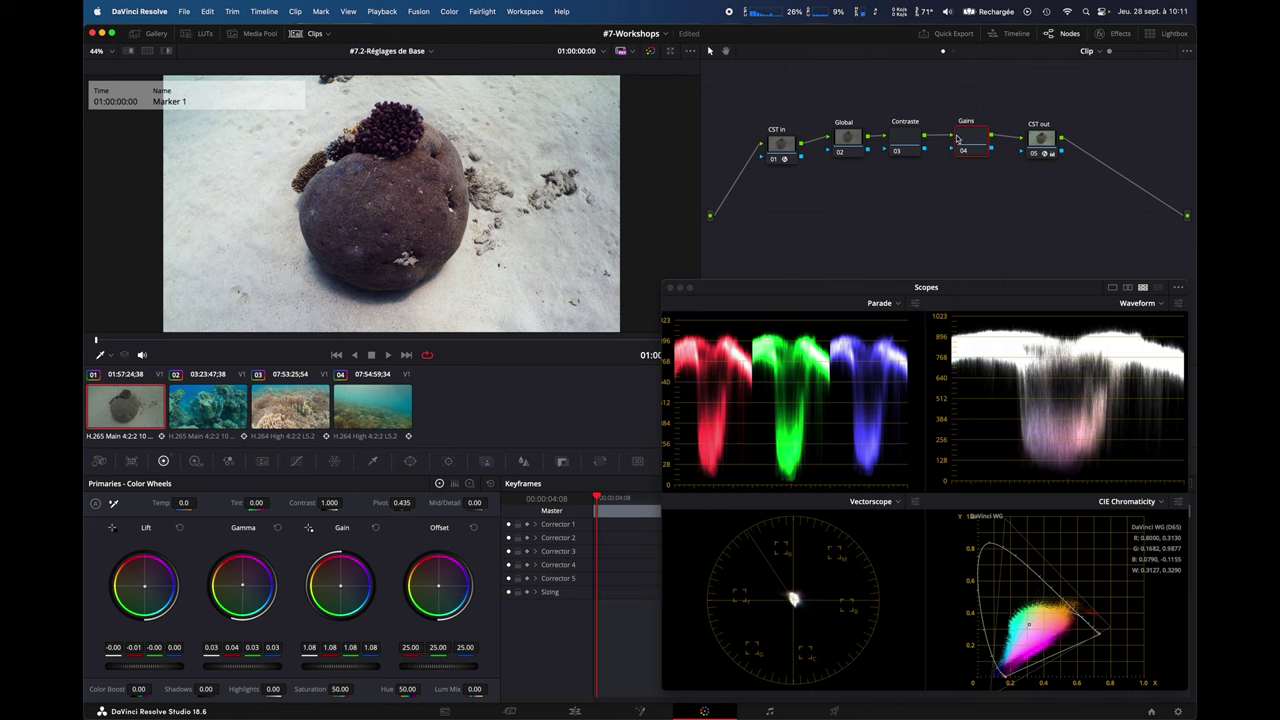
{"action": "left_click", "coordinate": [963, 152]}
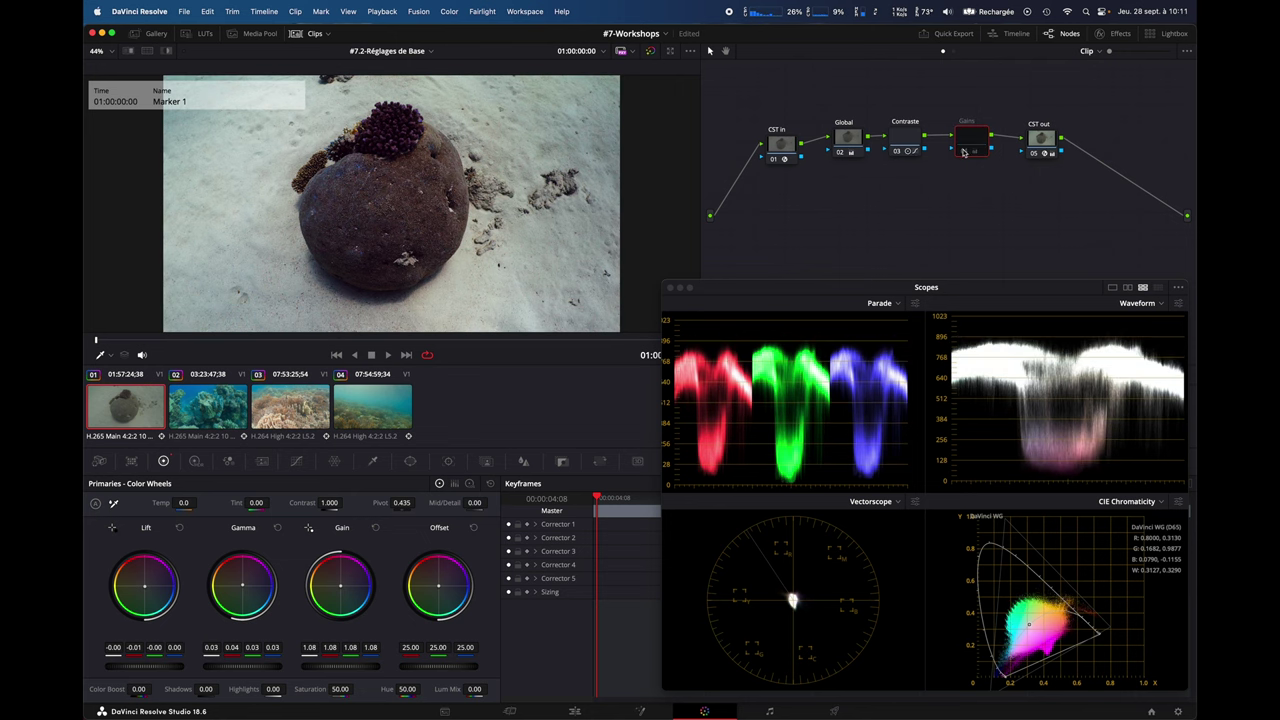
{"action": "left_click", "coordinate": [963, 152]}
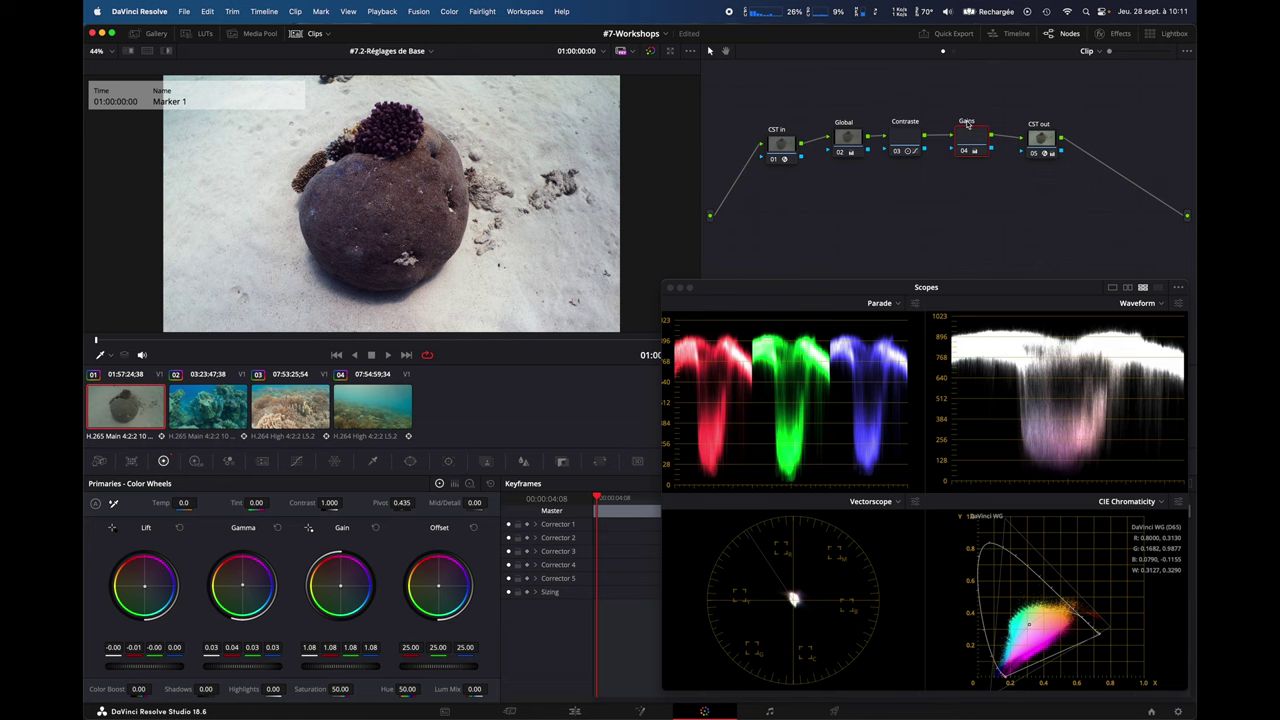
{"action": "key", "text": "super+d"}
{"action": "key", "text": "super+d"}
{"action": "key", "text": "super+d"}
{"action": "key", "text": "super+d"}
{"action": "left_click_drag", "start_coordinate": [830, 105], "coordinate": [993, 197]}
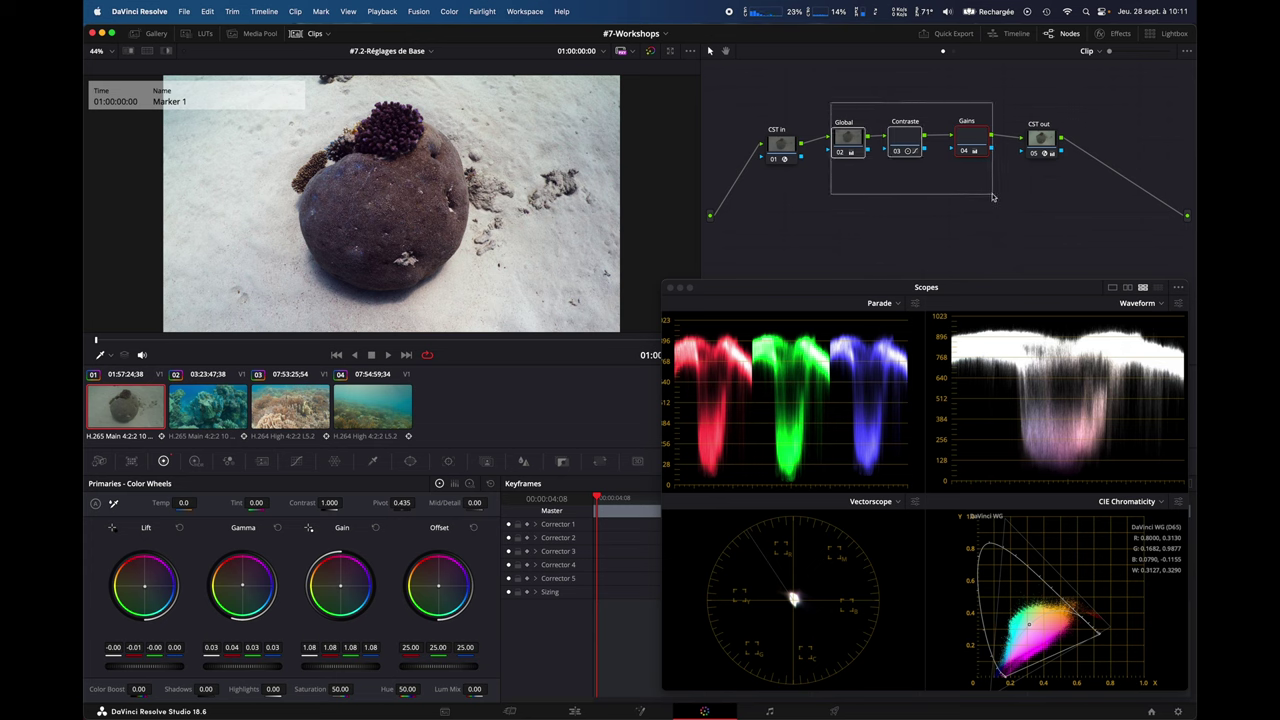
{"action": "key", "text": "super+d"}
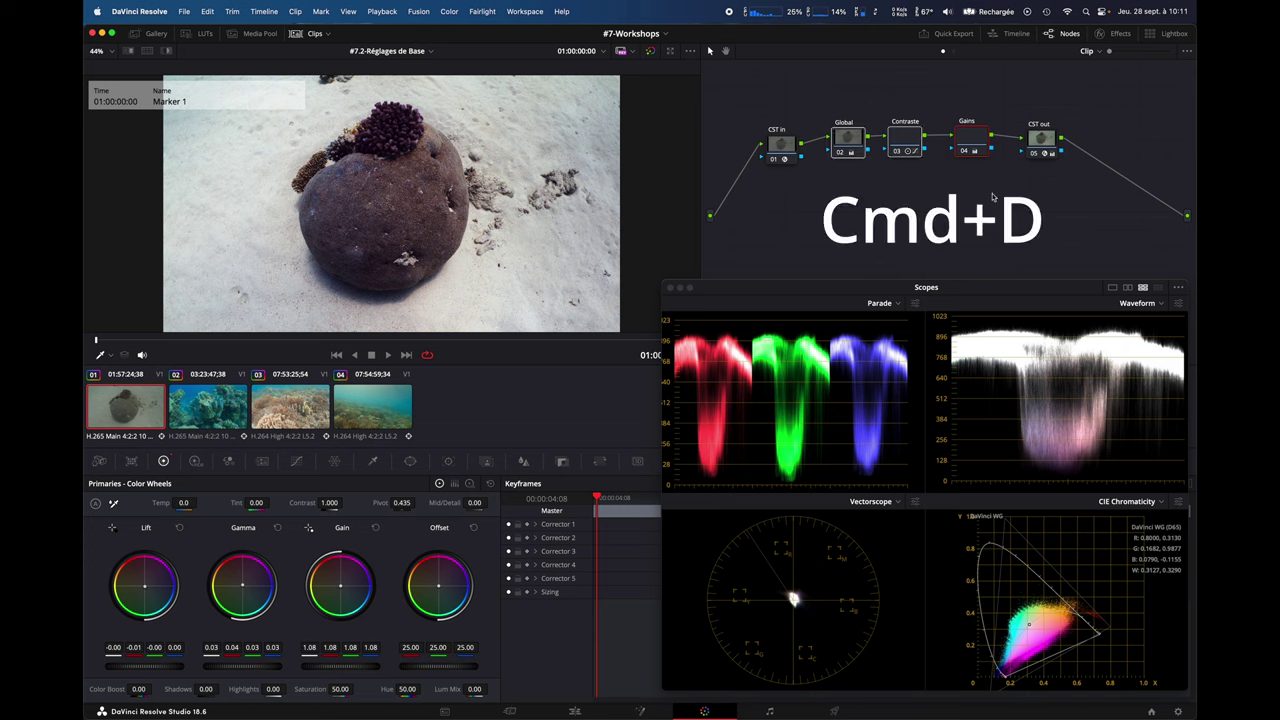
{"action": "key", "text": "super+d"}
{"action": "key", "text": "super+d"}
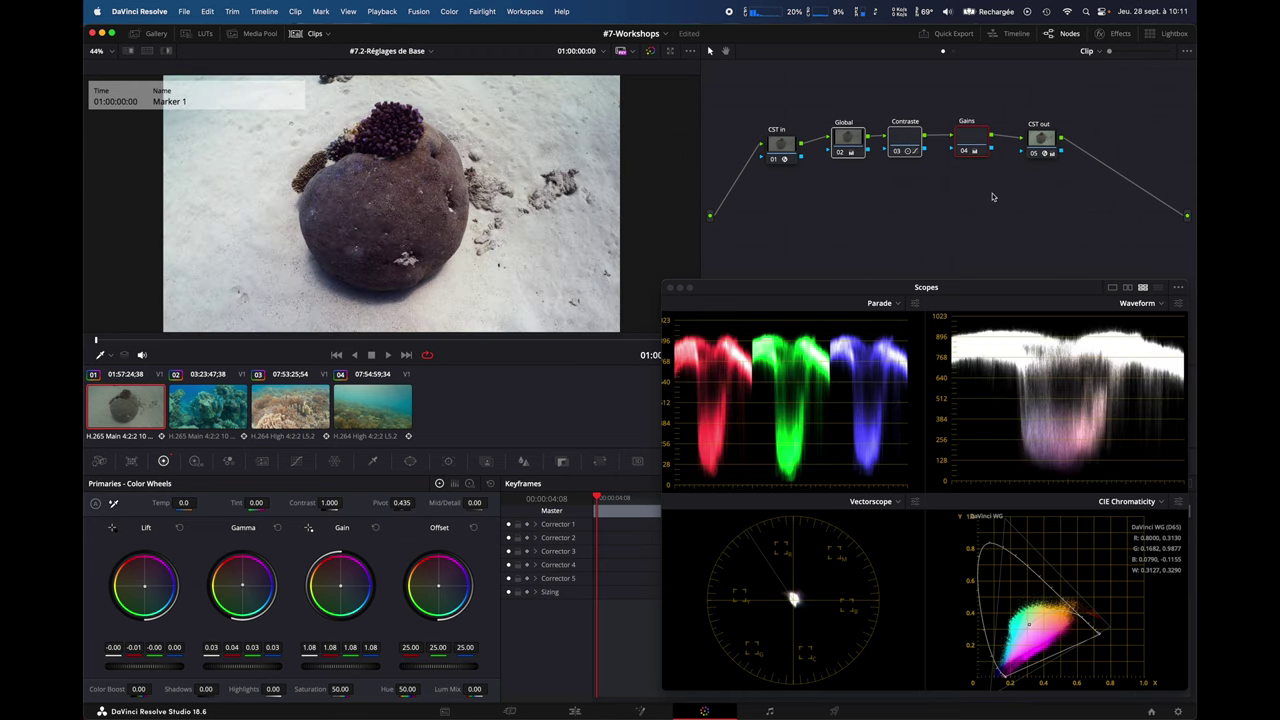
{"action": "key", "text": "super+d"}
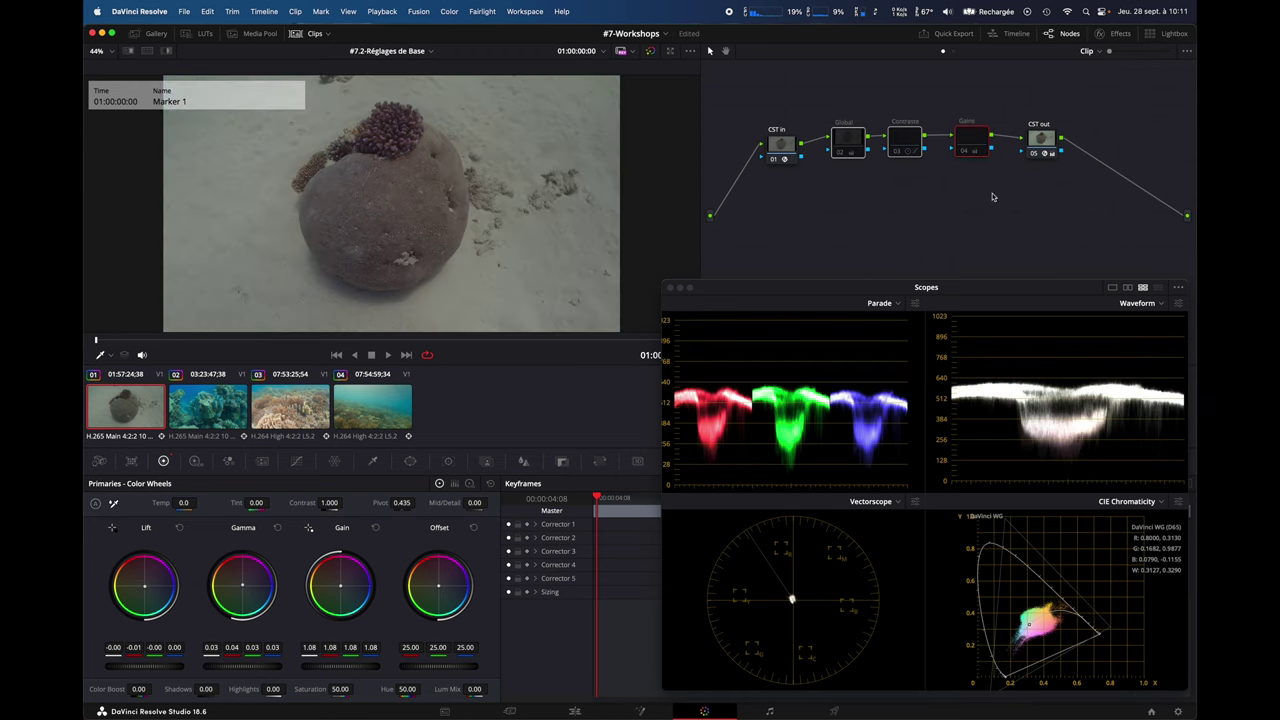
{"action": "key", "text": "super+d"}
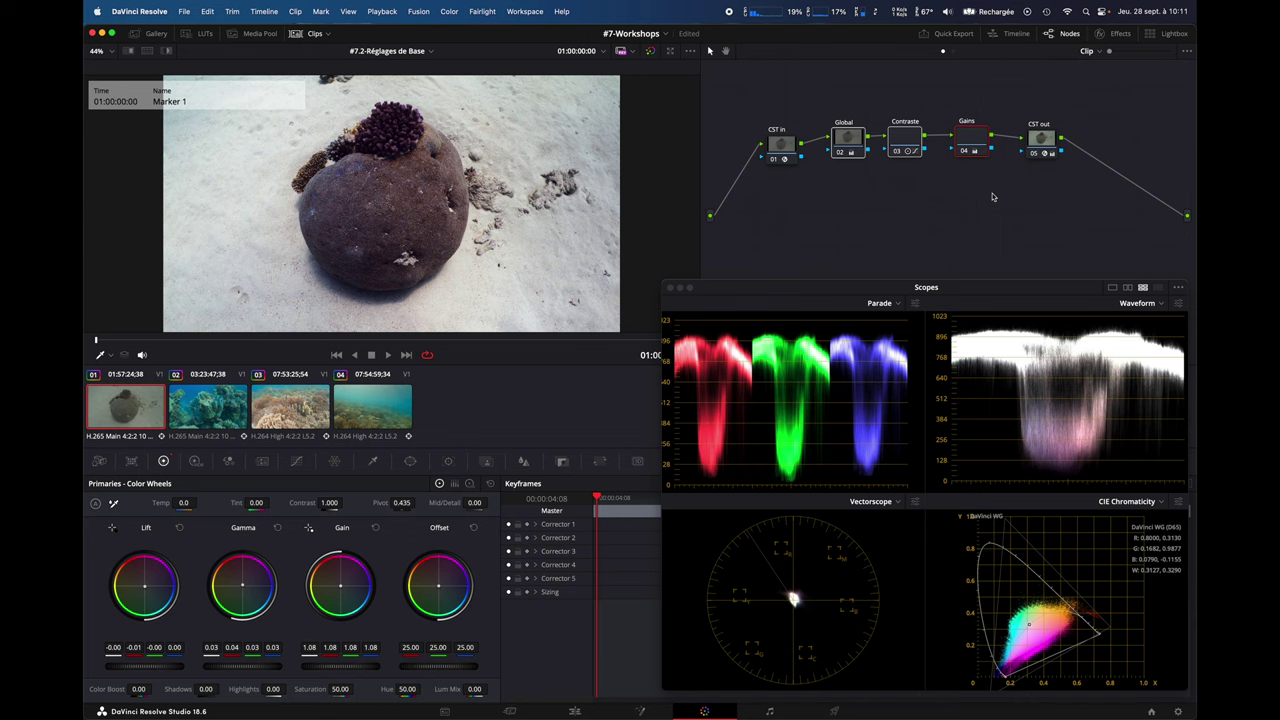
{"action": "left_click", "coordinate": [895, 198]}
On clip 02, warm the Global Offset slightly and raise Contrast on the Contraste node
{"action": "key", "text": "Down"}
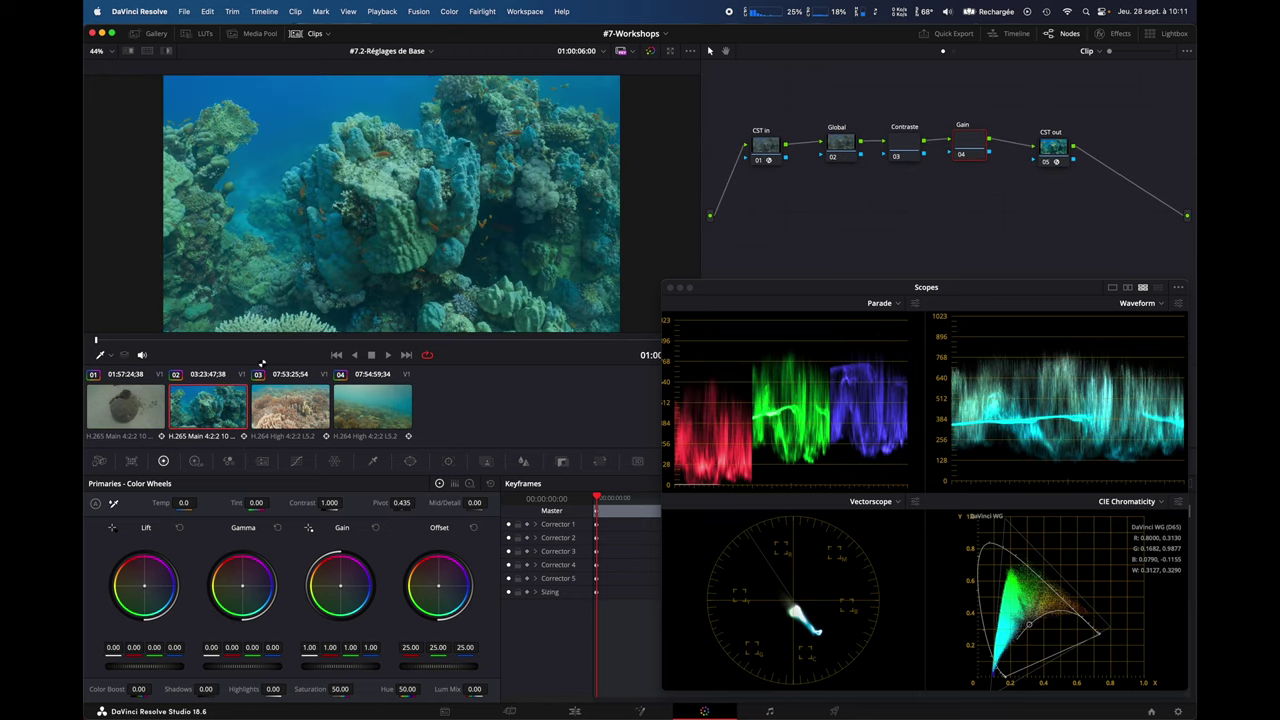
{"action": "left_click", "coordinate": [845, 142]}
{"action": "left_click_drag", "start_coordinate": [438, 585], "coordinate": [438, 587]}
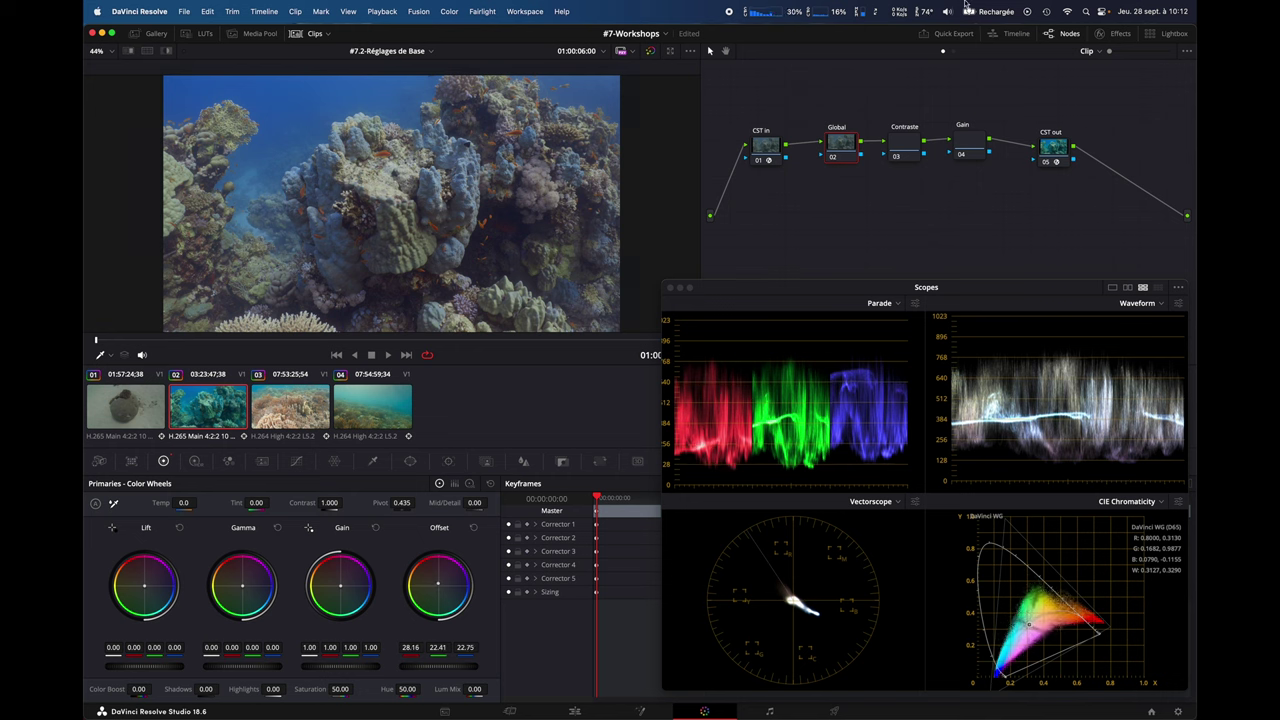
{"action": "left_click", "coordinate": [903, 146]}
{"action": "left_click_drag", "start_coordinate": [329, 502], "coordinate": [346, 502]}
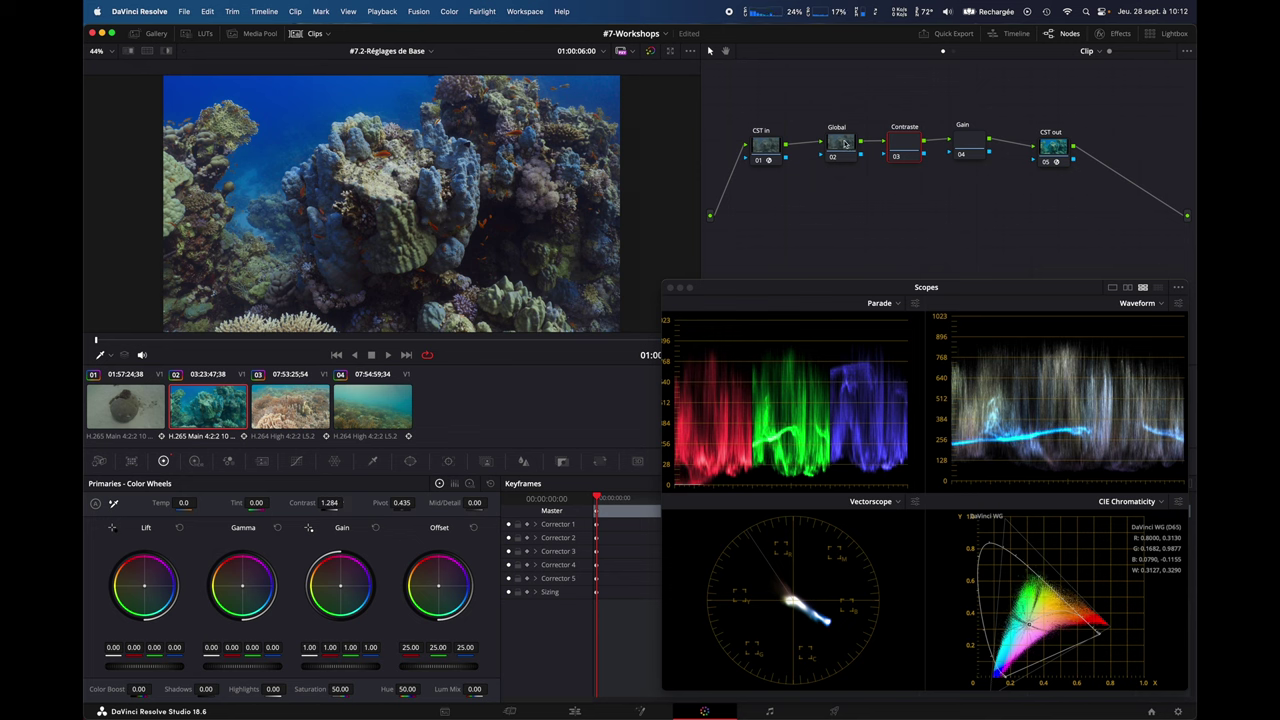
On the Gain node, set Gain to 1.03 and Saturation to 46.40, then select Global and Contraste
{"action": "left_click", "coordinate": [847, 142]}
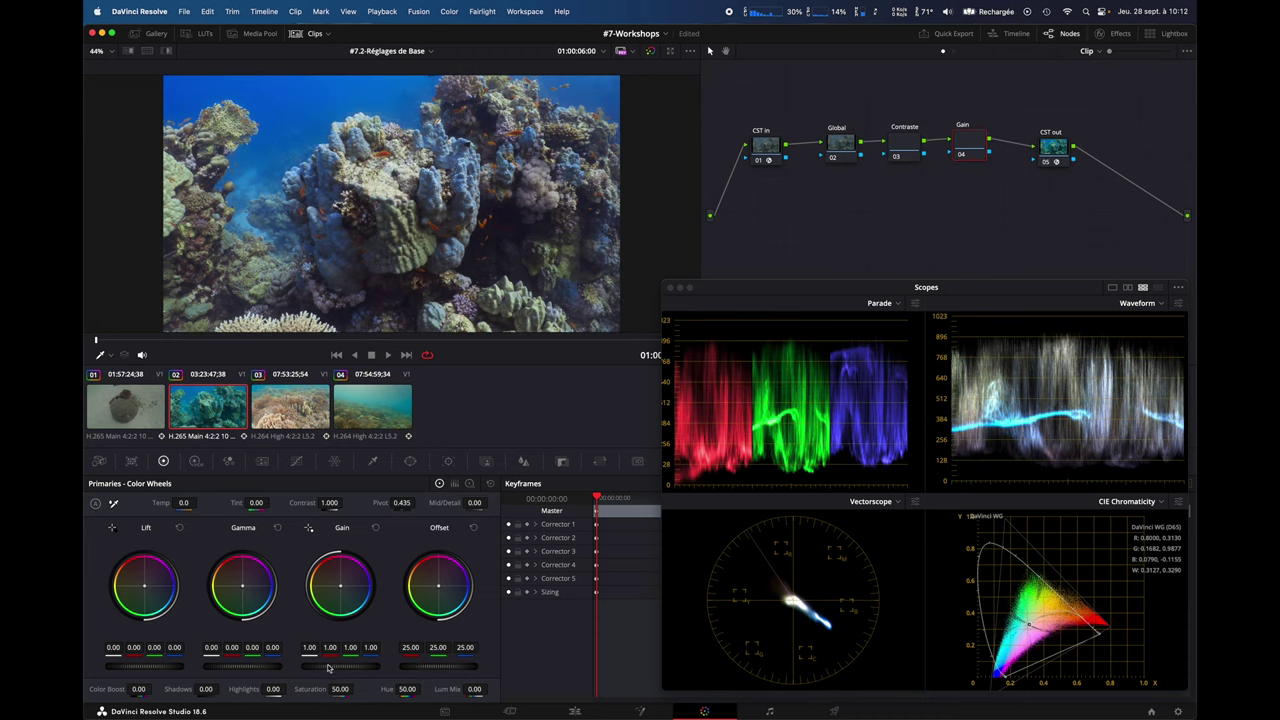
{"action": "left_click_drag", "start_coordinate": [340, 665], "coordinate": [278, 672]}
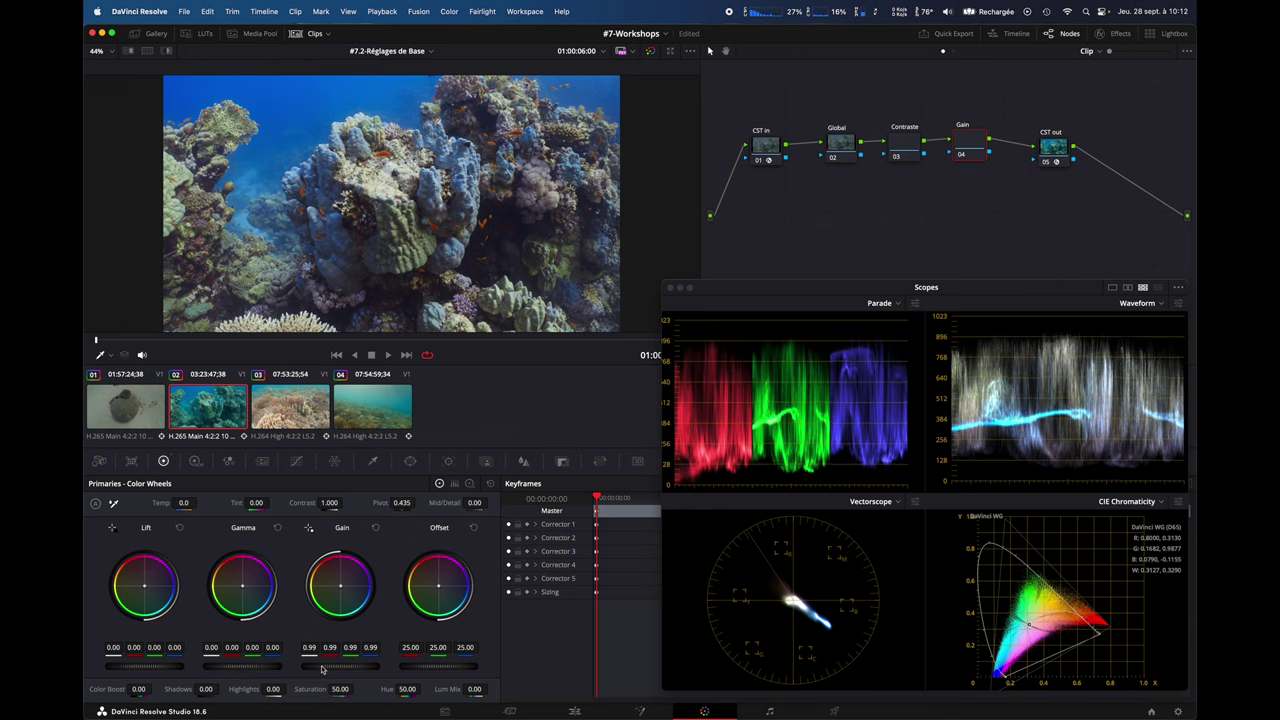
{"action": "mouse_move", "coordinate": [324, 670]}
{"action": "left_mouse_down"}
{"action": "mouse_move", "coordinate": [250, 670]}
{"action": "mouse_move", "coordinate": [318, 670]}
{"action": "left_mouse_up"}
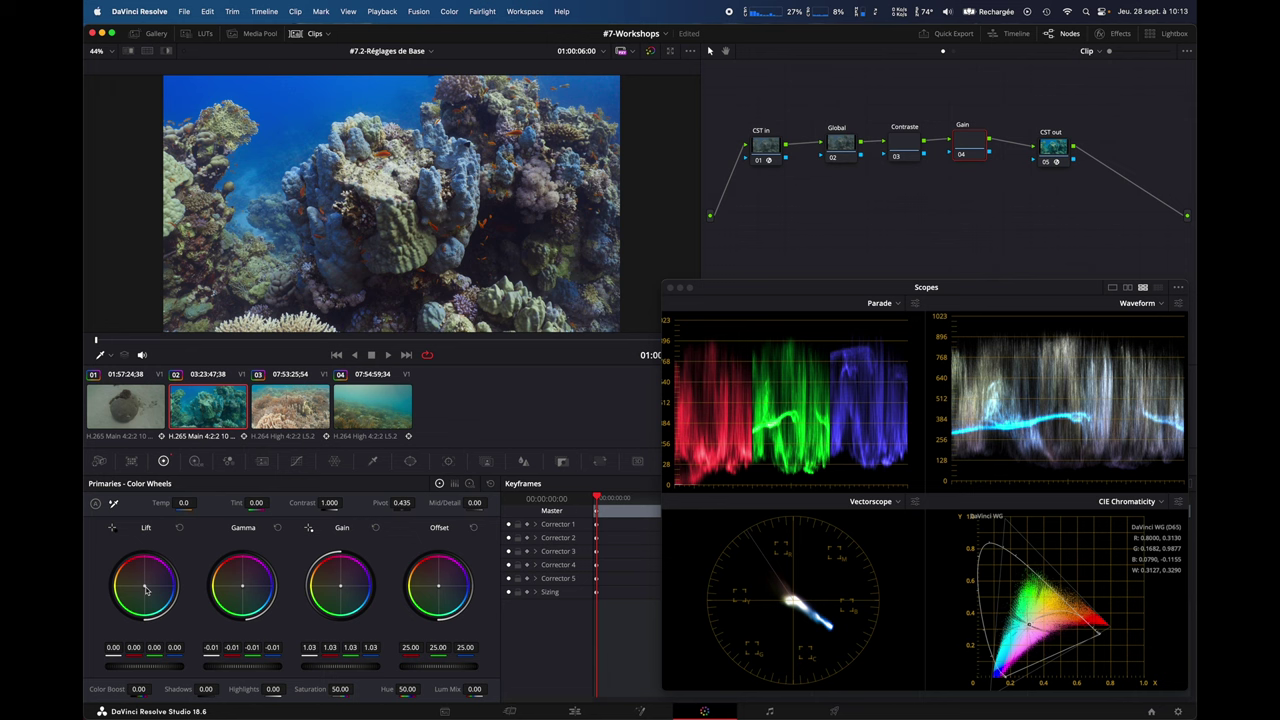
{"action": "left_click_drag", "start_coordinate": [144, 585], "coordinate": [145, 585]}
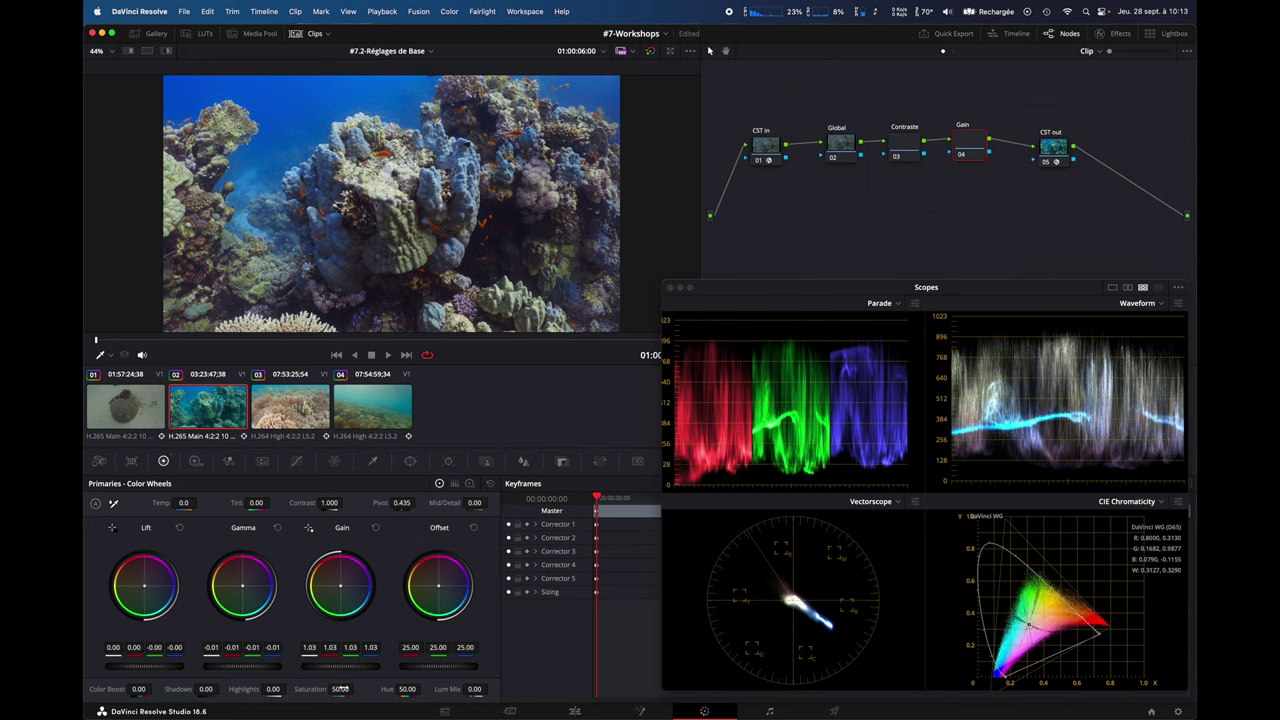
{"action": "left_click_drag", "start_coordinate": [341, 689], "coordinate": [356, 688]}
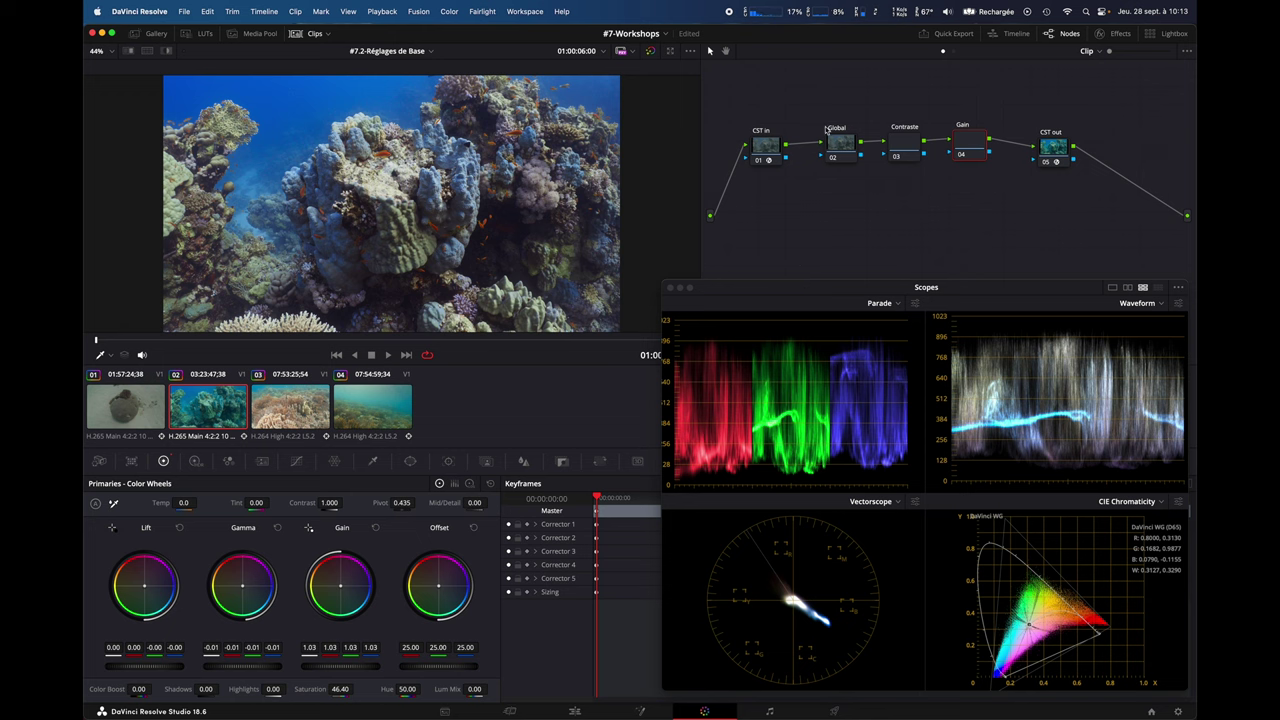
{"action": "left_click_drag", "start_coordinate": [834, 106], "coordinate": [976, 212]}
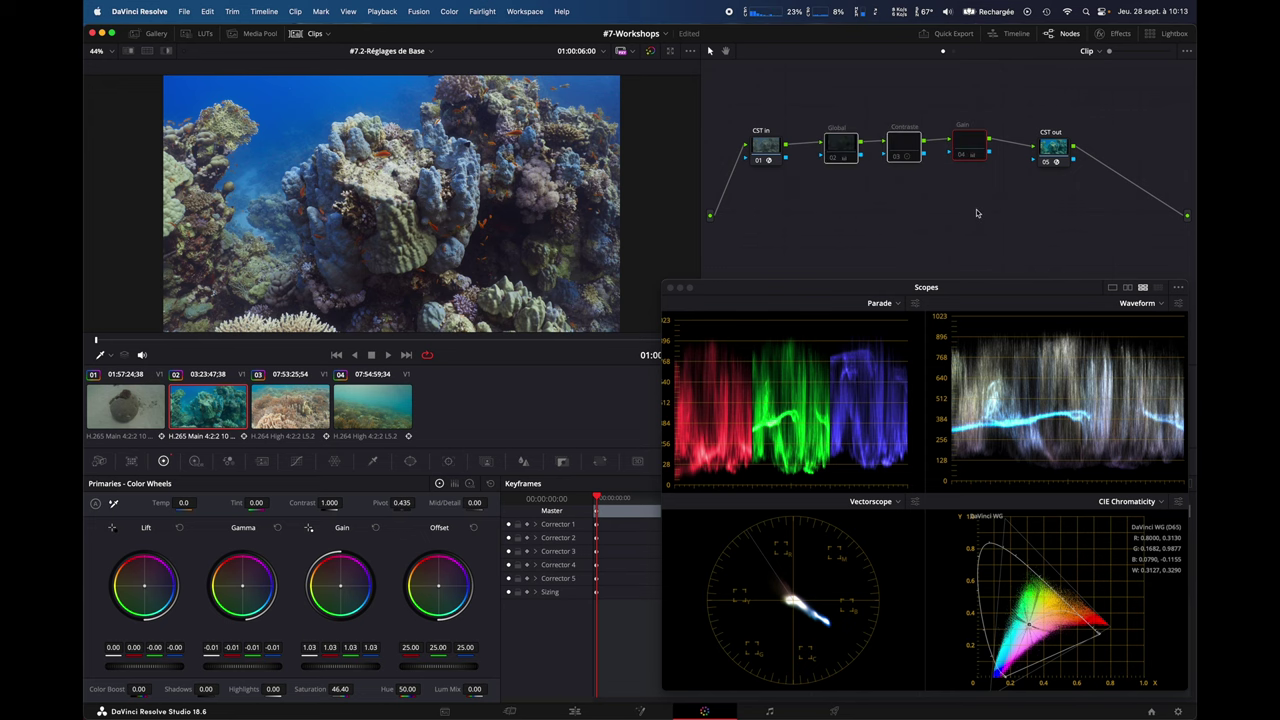
{"action": "key", "text": "ctrl+d"}
{"action": "key", "text": "ctrl+d"}
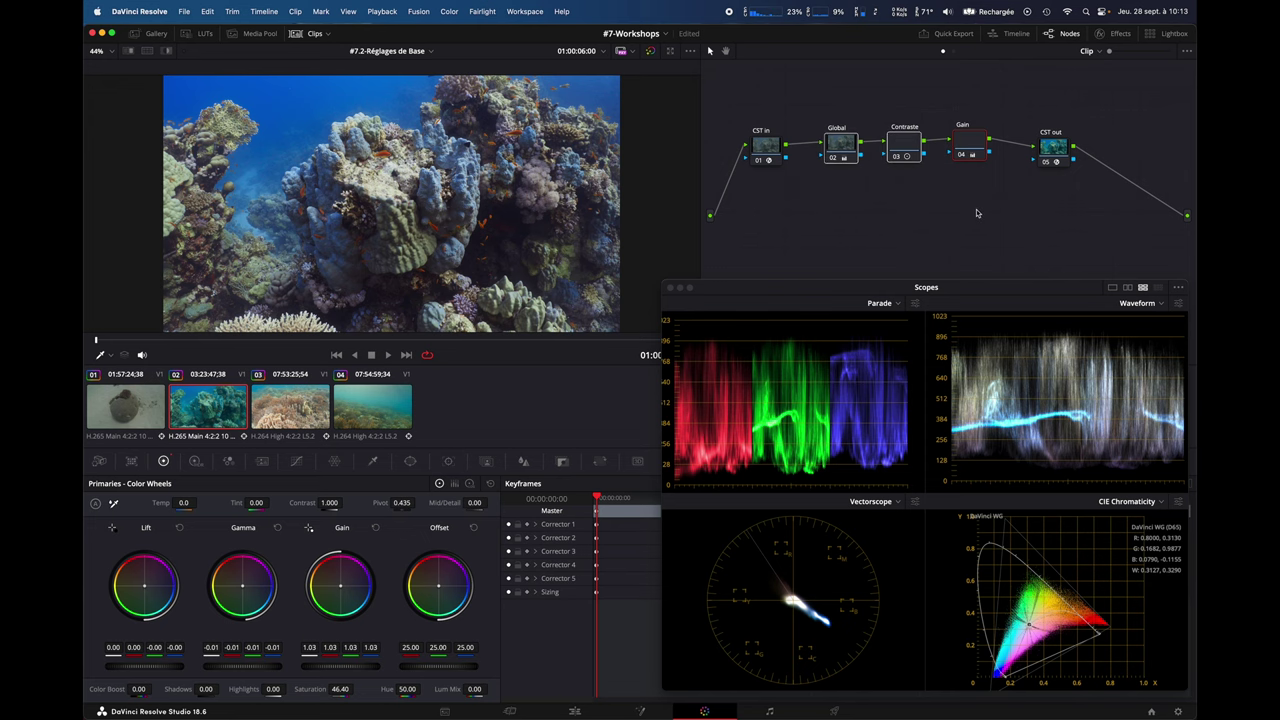
{"action": "key", "text": "ctrl+d"}
{"action": "key", "text": "ctrl+d"}
On clip 03, darken the Offset toward blue and set Contrast about 1.41 with pivot 0.457
{"action": "key", "text": "Down"}
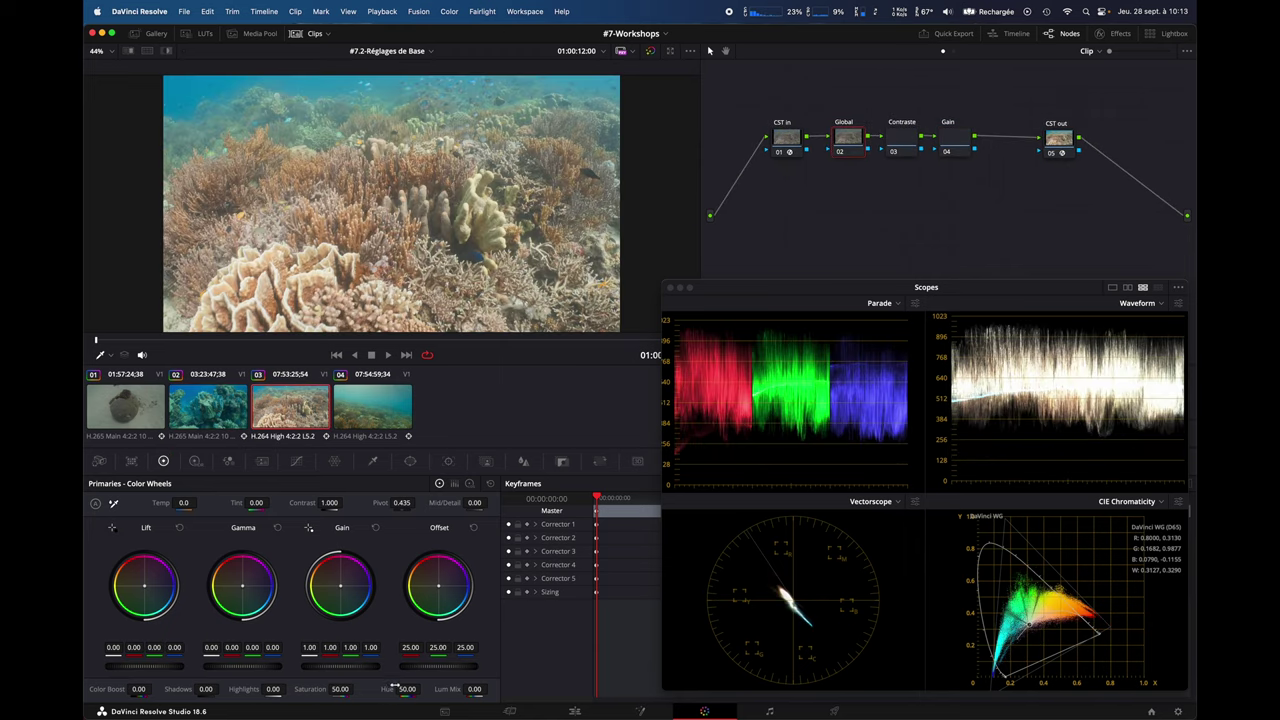
{"action": "left_click_drag", "start_coordinate": [454, 673], "coordinate": [438, 669]}
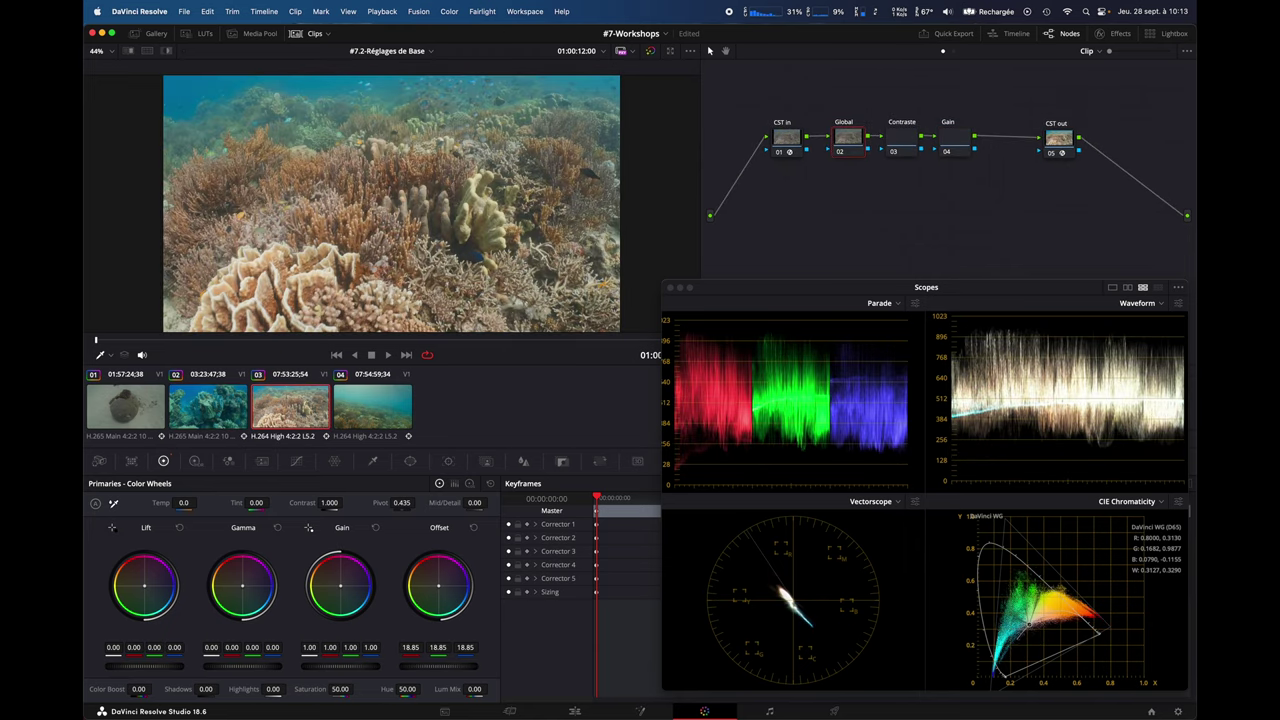
{"action": "left_click_drag", "start_coordinate": [438, 585], "coordinate": [445, 590]}
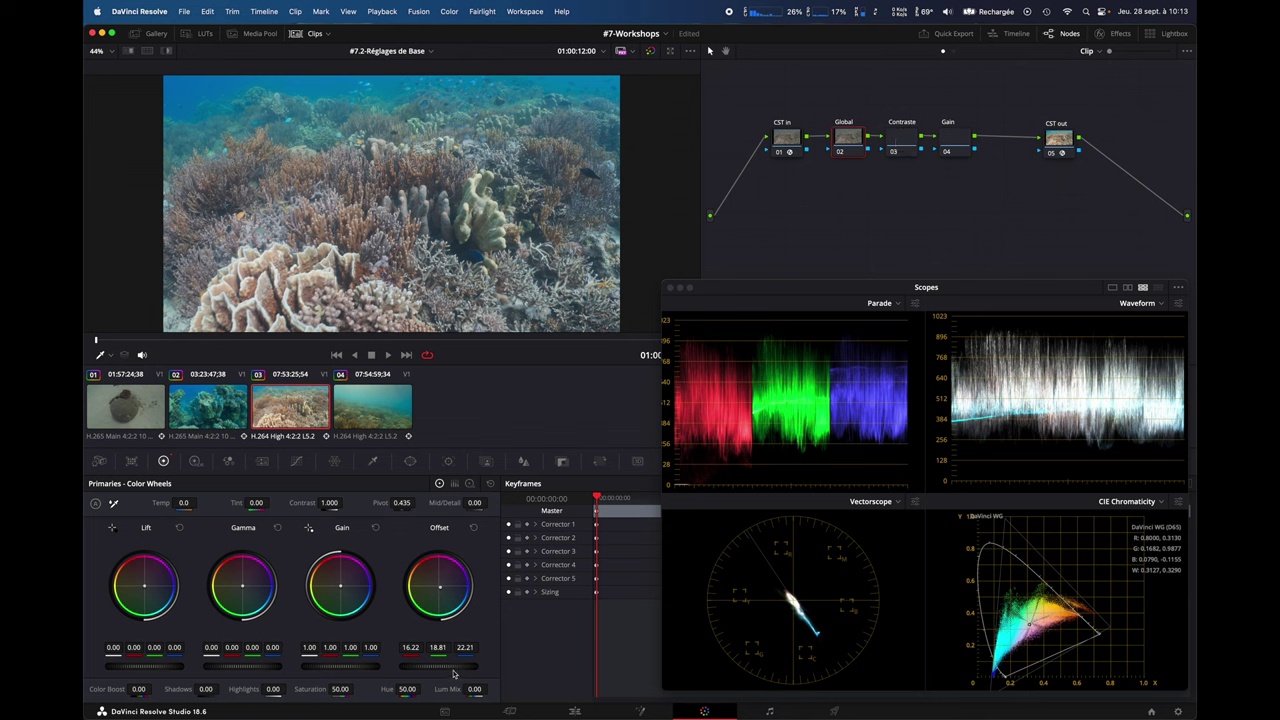
{"action": "left_click", "coordinate": [900, 136]}
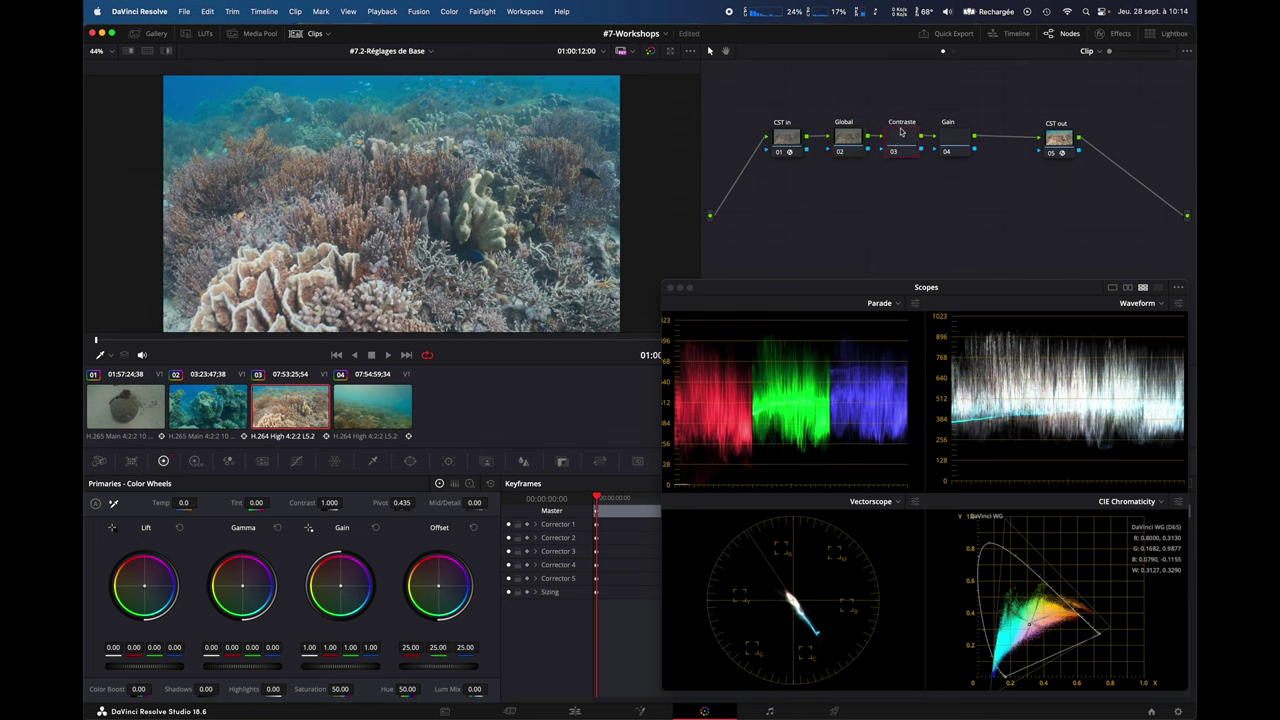
{"action": "left_click_drag", "start_coordinate": [329, 502], "coordinate": [345, 502]}
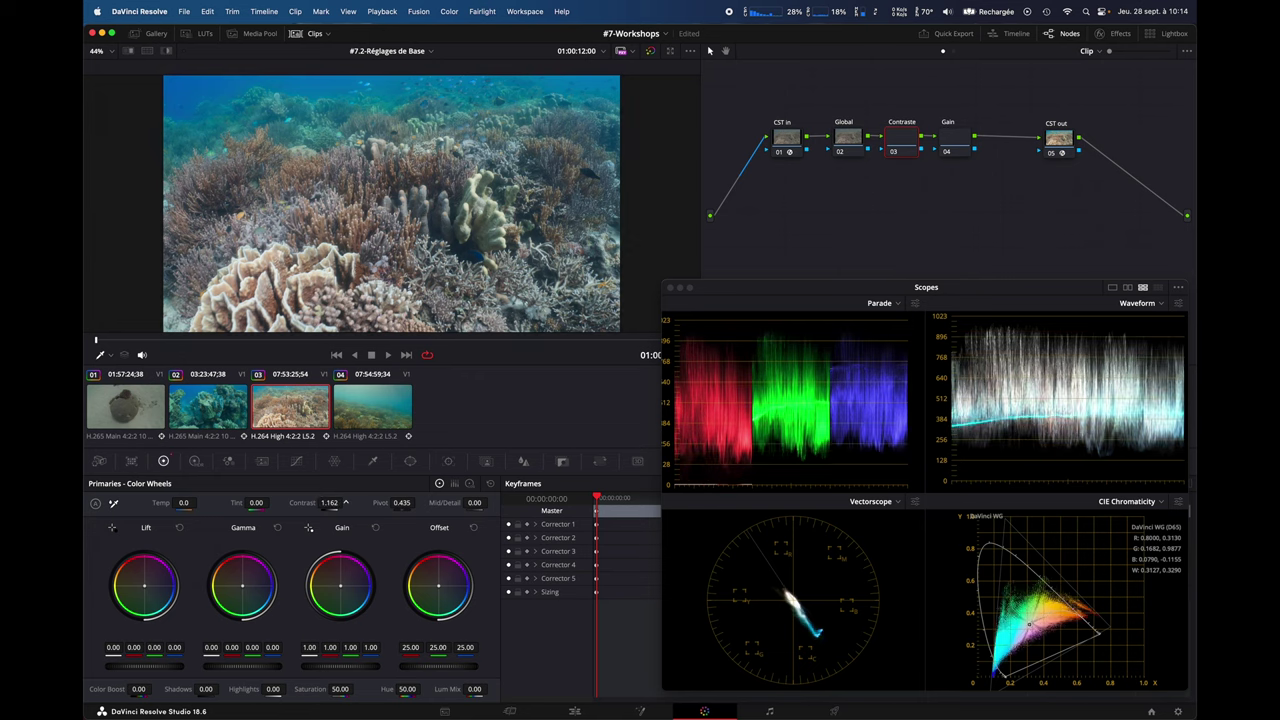
{"action": "left_click_drag", "start_coordinate": [345, 502], "coordinate": [323, 507]}
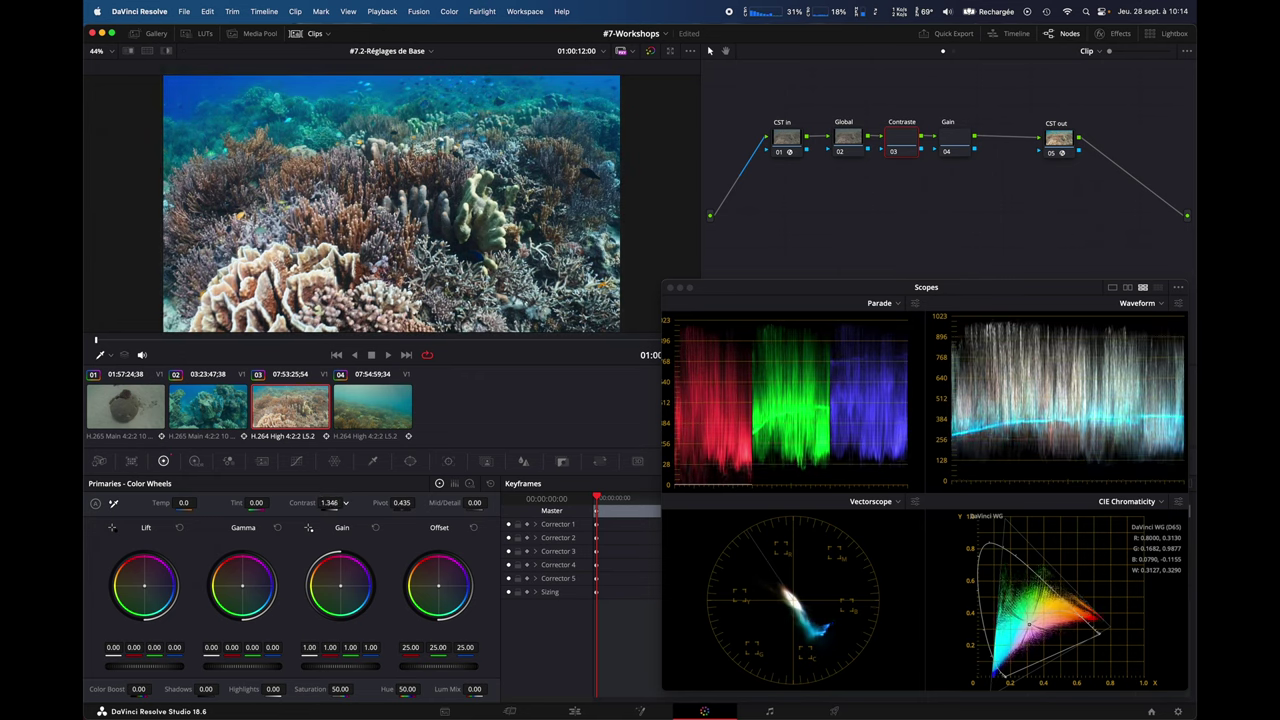
{"action": "left_click_drag", "start_coordinate": [404, 503], "coordinate": [418, 502]}
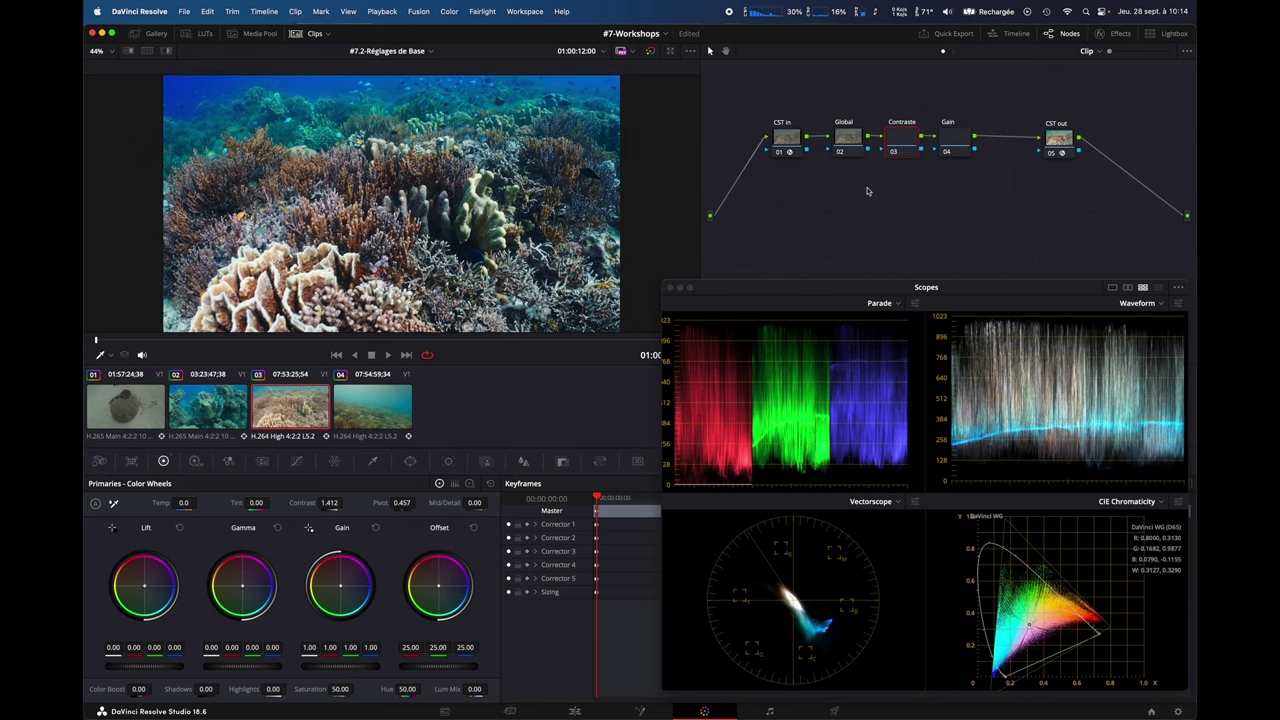
Set Gain 0.90, Lift 0.01, Gamma -0.01 and Saturation 53.40, then select clip 04
{"action": "left_click", "coordinate": [938, 150]}
{"action": "left_click_drag", "start_coordinate": [340, 666], "coordinate": [310, 666]}
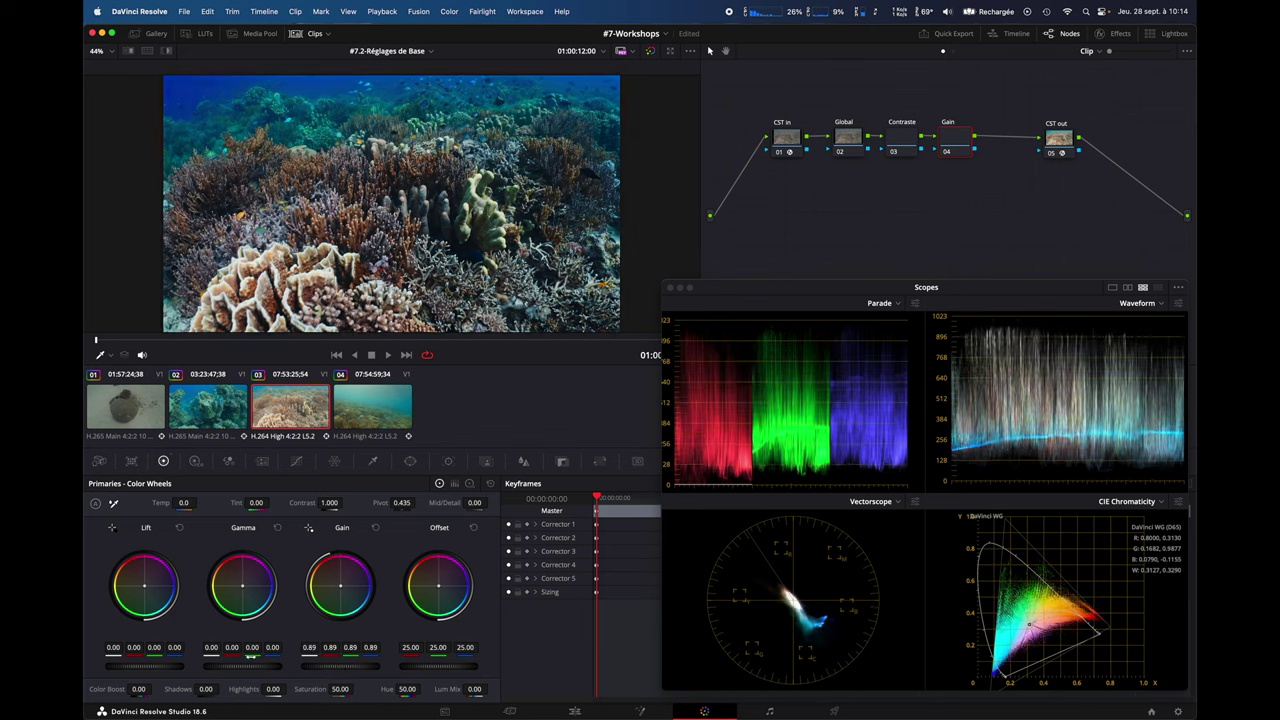
{"action": "left_click_drag", "start_coordinate": [145, 666], "coordinate": [152, 666]}
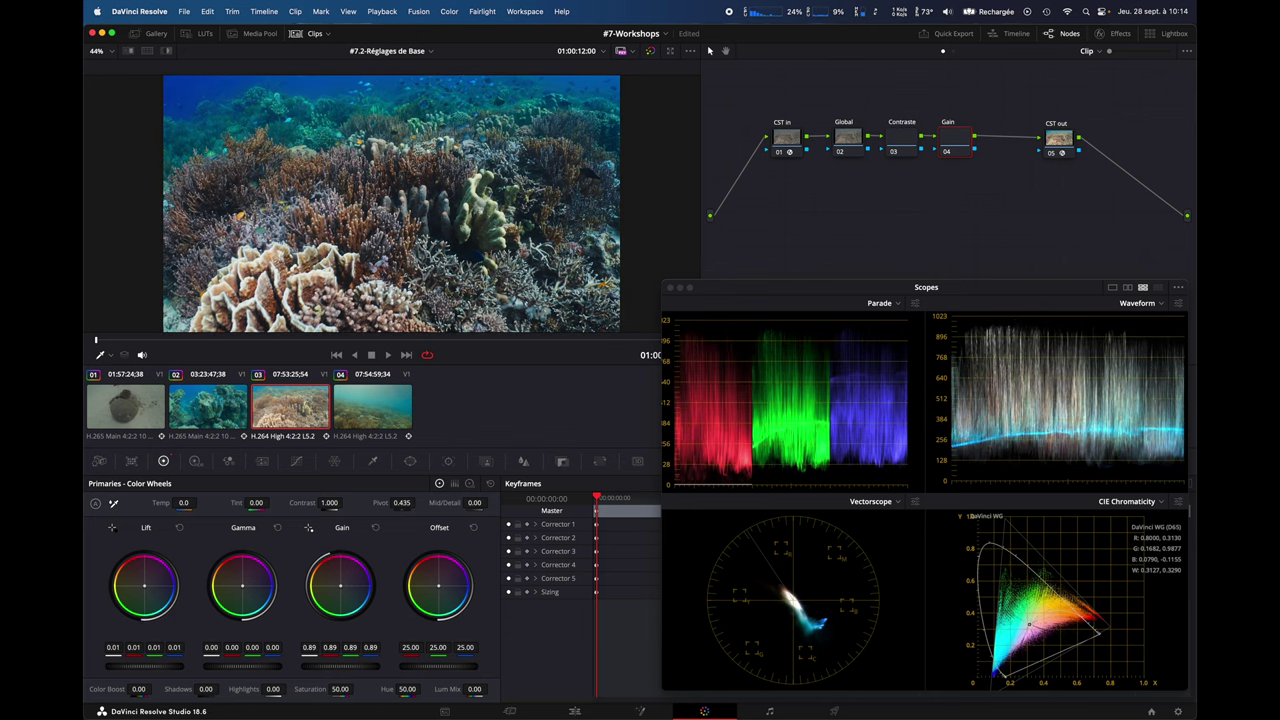
{"action": "left_click_drag", "start_coordinate": [243, 666], "coordinate": [237, 666]}
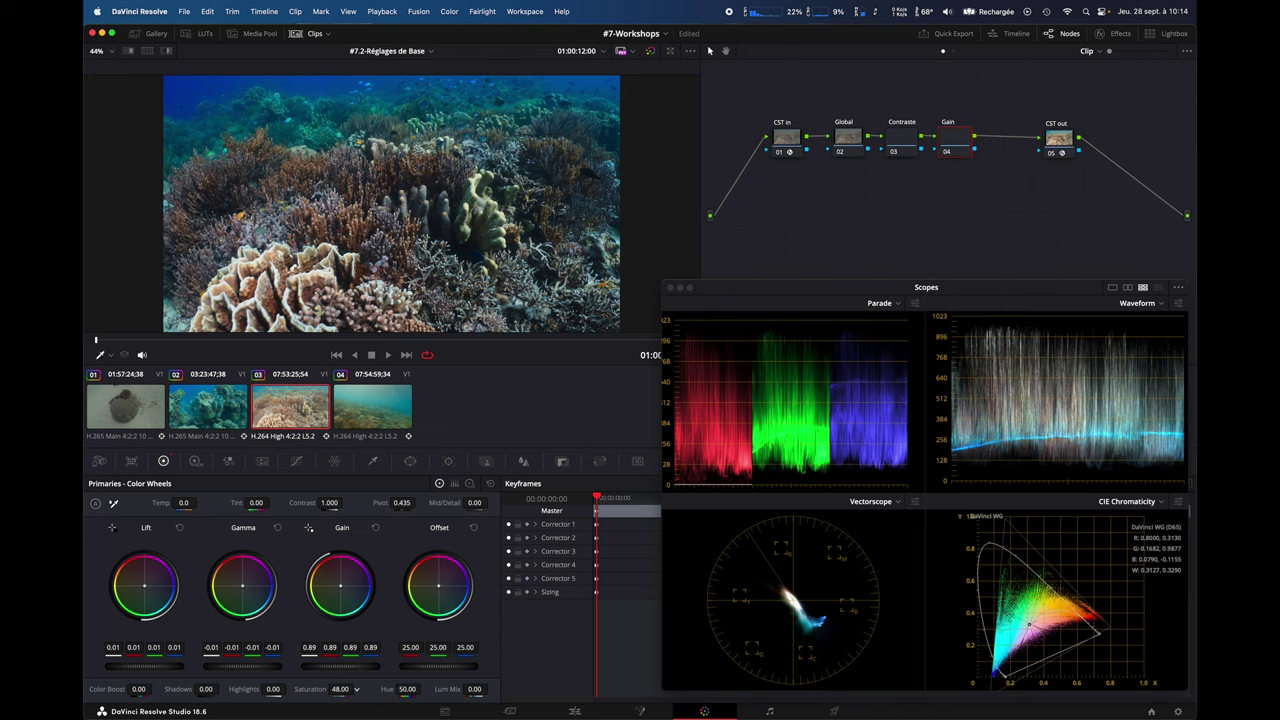
{"action": "mouse_move", "coordinate": [340, 689]}
{"action": "left_mouse_down"}
{"action": "mouse_move", "coordinate": [310, 689]}
{"action": "mouse_move", "coordinate": [400, 689]}
{"action": "left_mouse_up"}
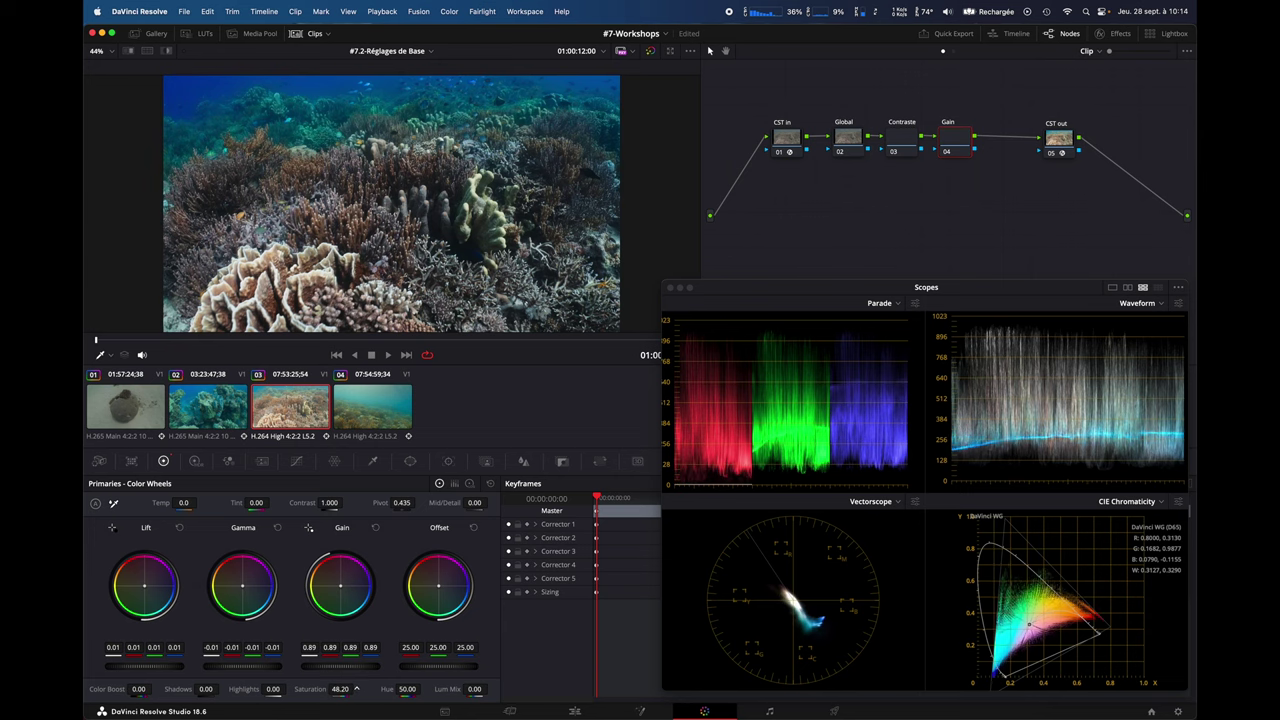
{"action": "left_click", "coordinate": [378, 423]}
On clip 04, lower the Global Offset toward blue, undo a highlight change, and increase Contrast
{"action": "left_click", "coordinate": [829, 146]}
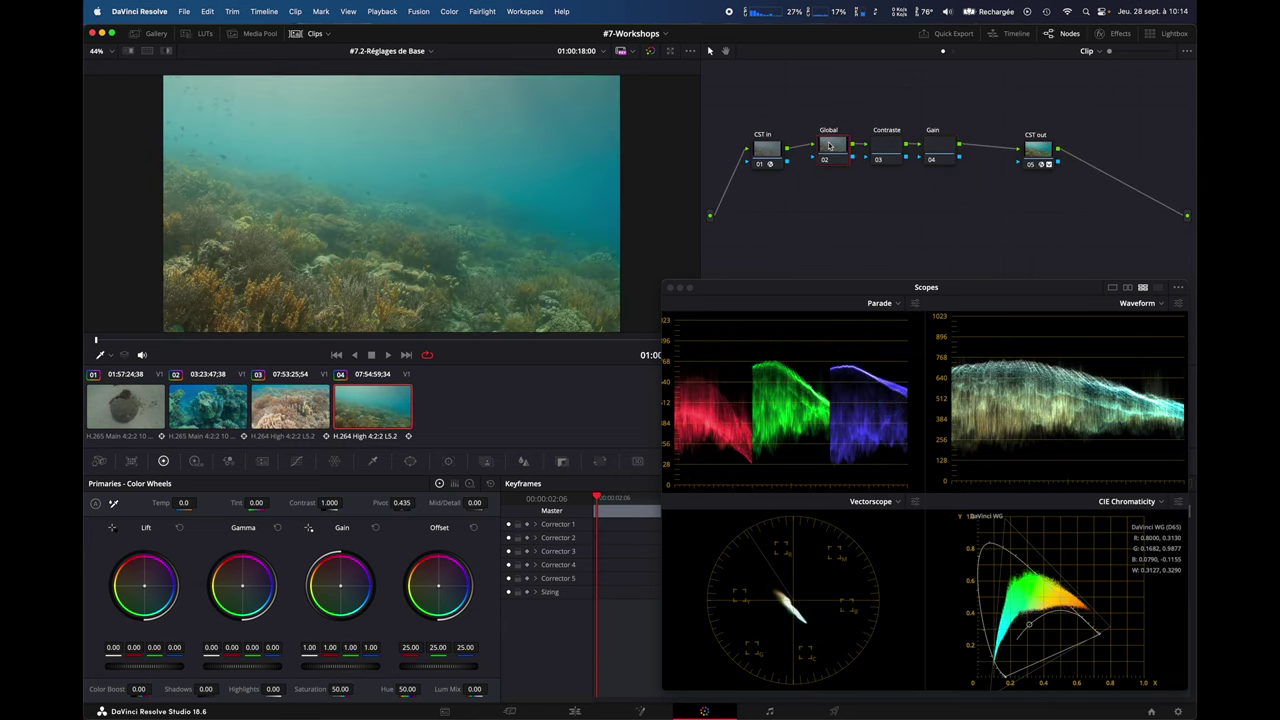
{"action": "left_click_drag", "start_coordinate": [455, 667], "coordinate": [415, 667]}
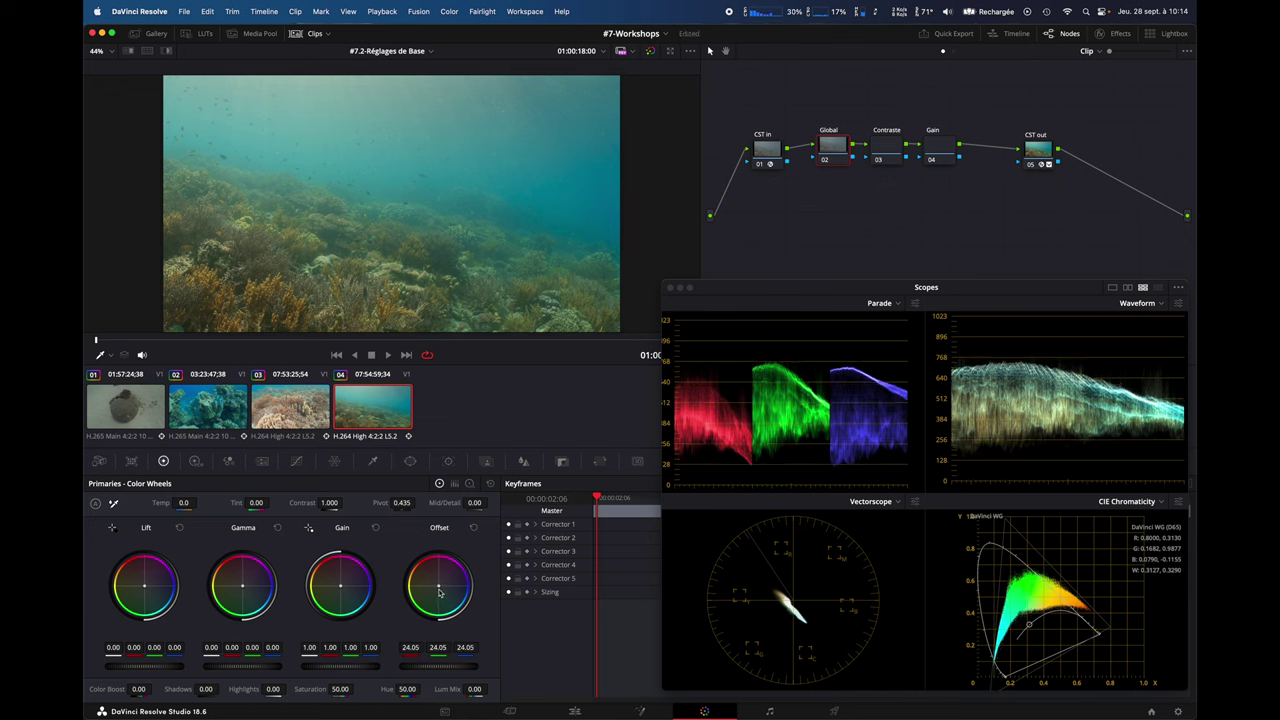
{"action": "left_click_drag", "start_coordinate": [438, 585], "coordinate": [440, 589]}
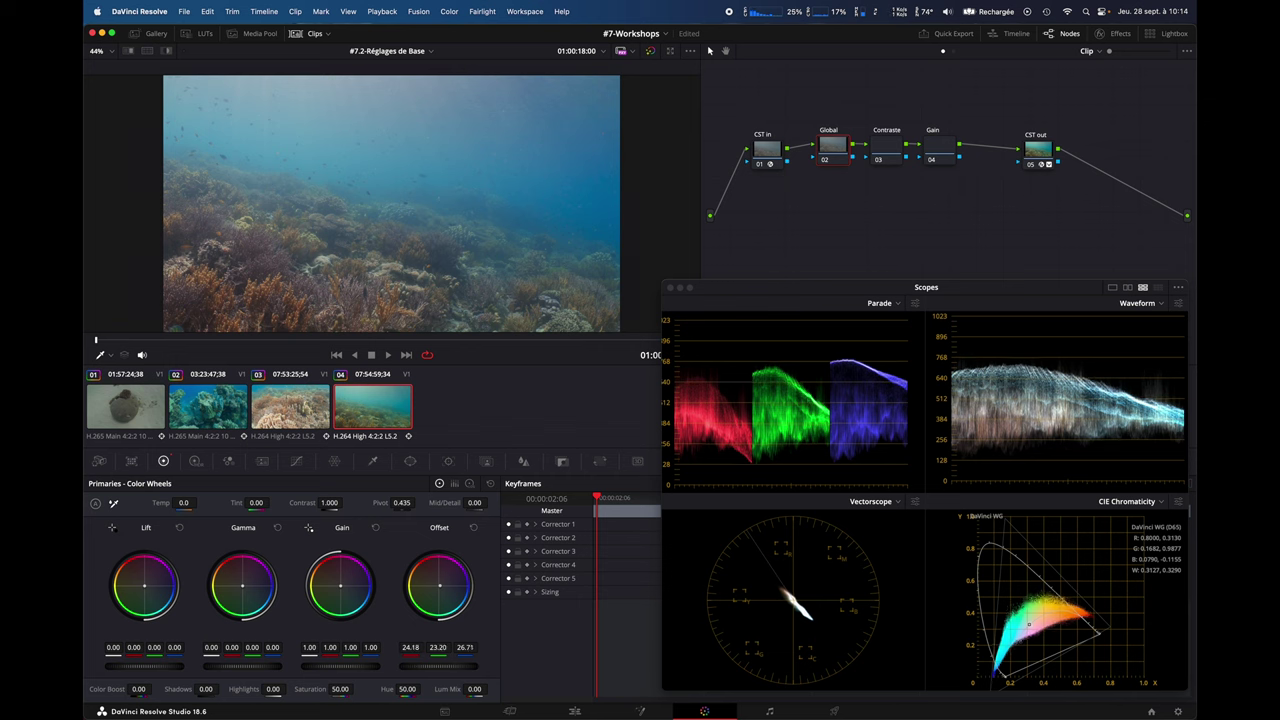
{"action": "left_click_drag", "start_coordinate": [340, 665], "coordinate": [316, 665]}
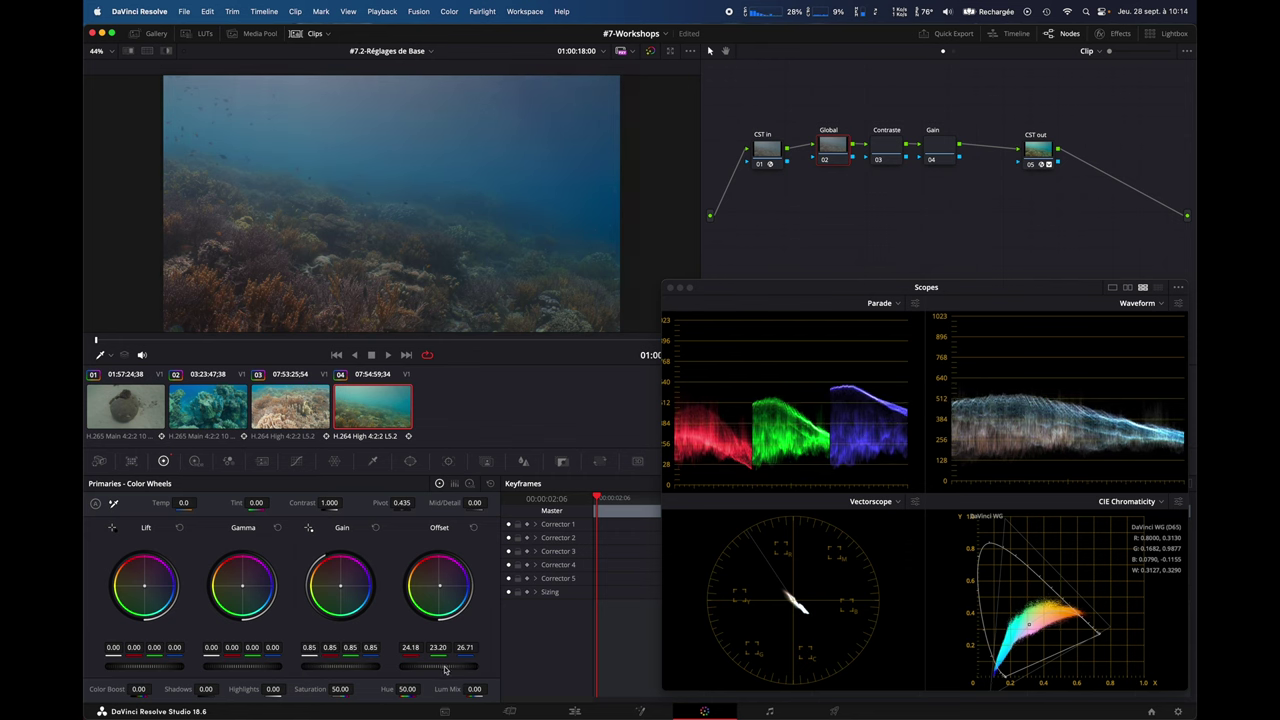
{"action": "key", "text": "ctrl+z"}
{"action": "key", "text": "ctrl+z"}
{"action": "key", "text": "ctrl+z"}
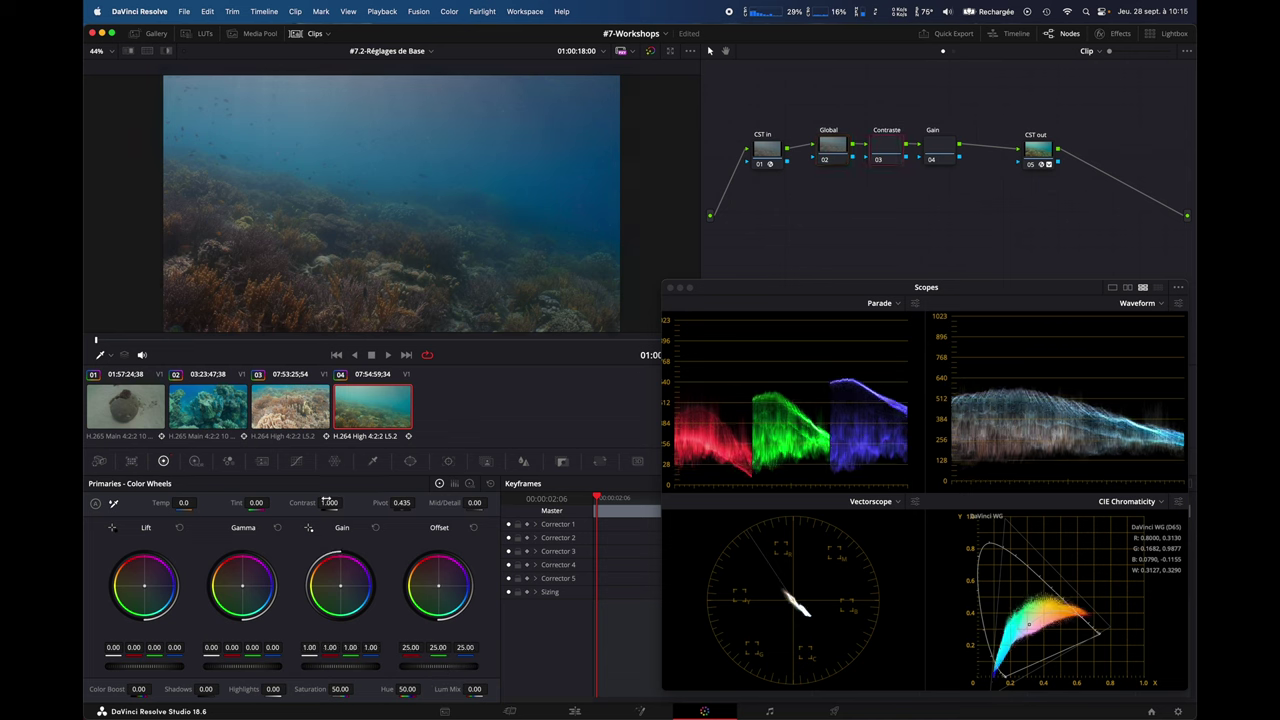
{"action": "left_click_drag", "start_coordinate": [329, 502], "coordinate": [380, 505]}
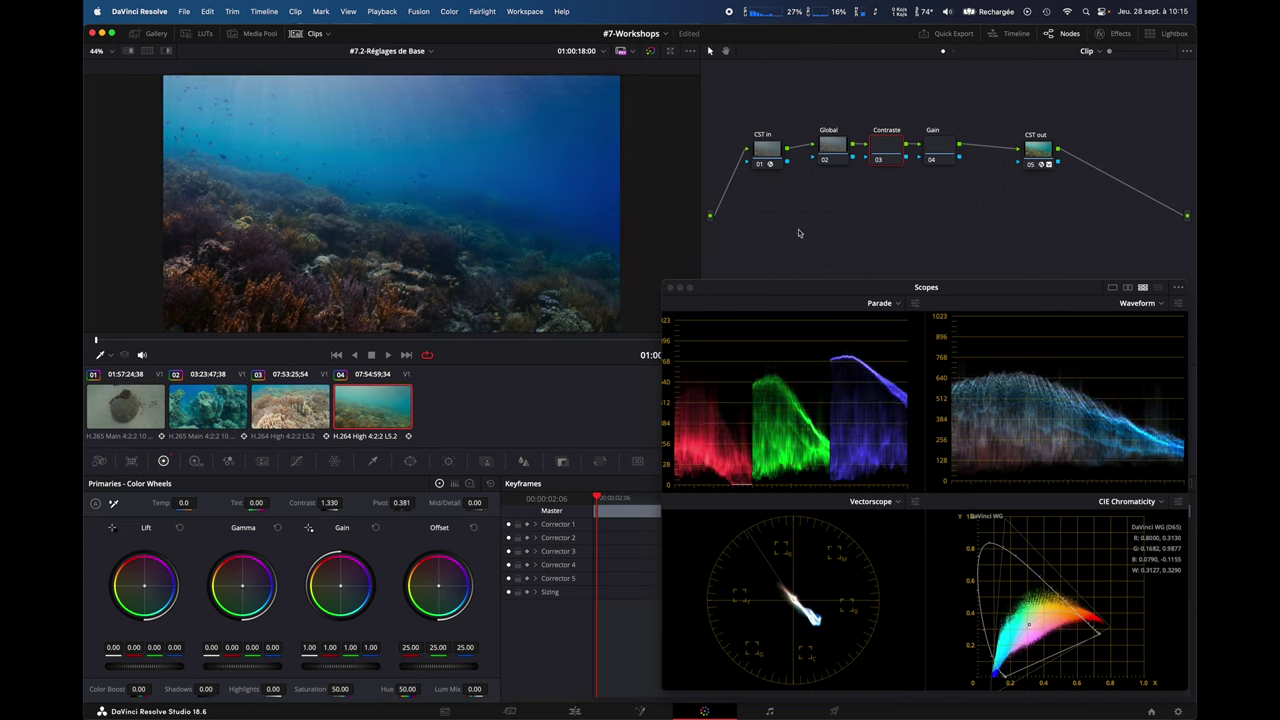
Set Gain to 1.07 on the Gain node and nudge the midtones, reviewing with playback
{"action": "left_click", "coordinate": [941, 158]}
{"action": "left_click_drag", "start_coordinate": [320, 665], "coordinate": [324, 665]}
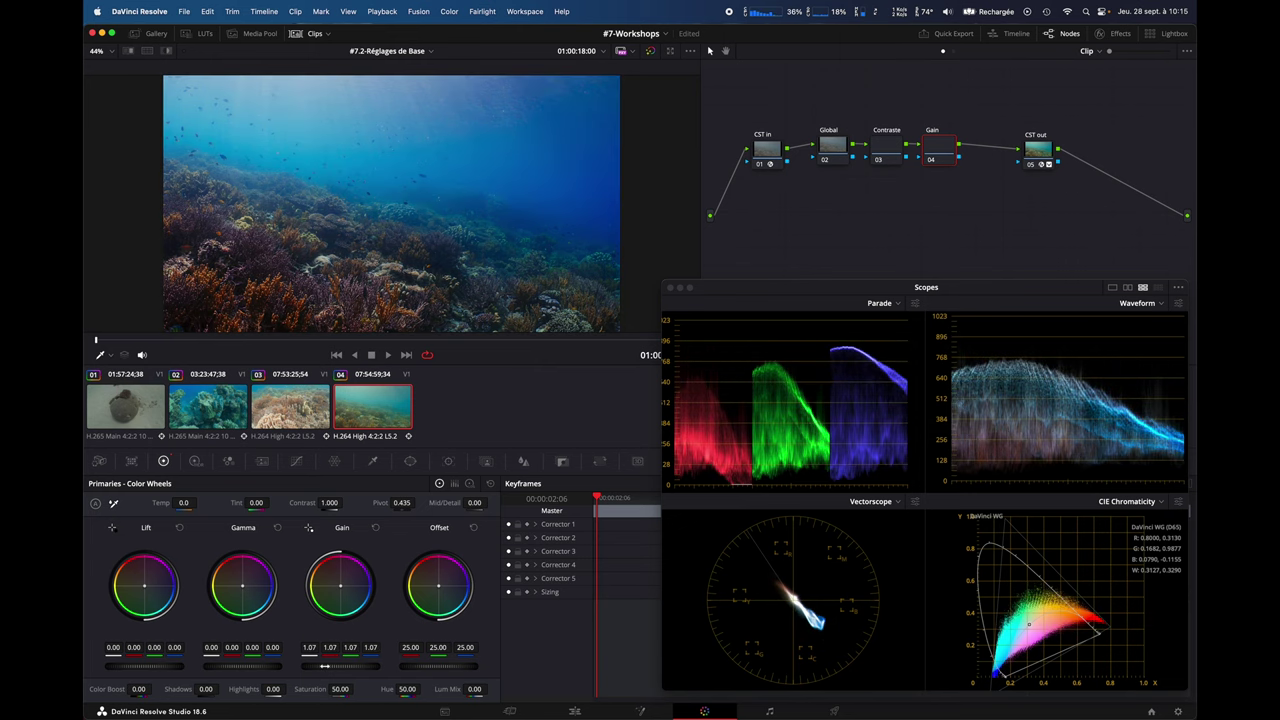
{"action": "key", "text": "space"}
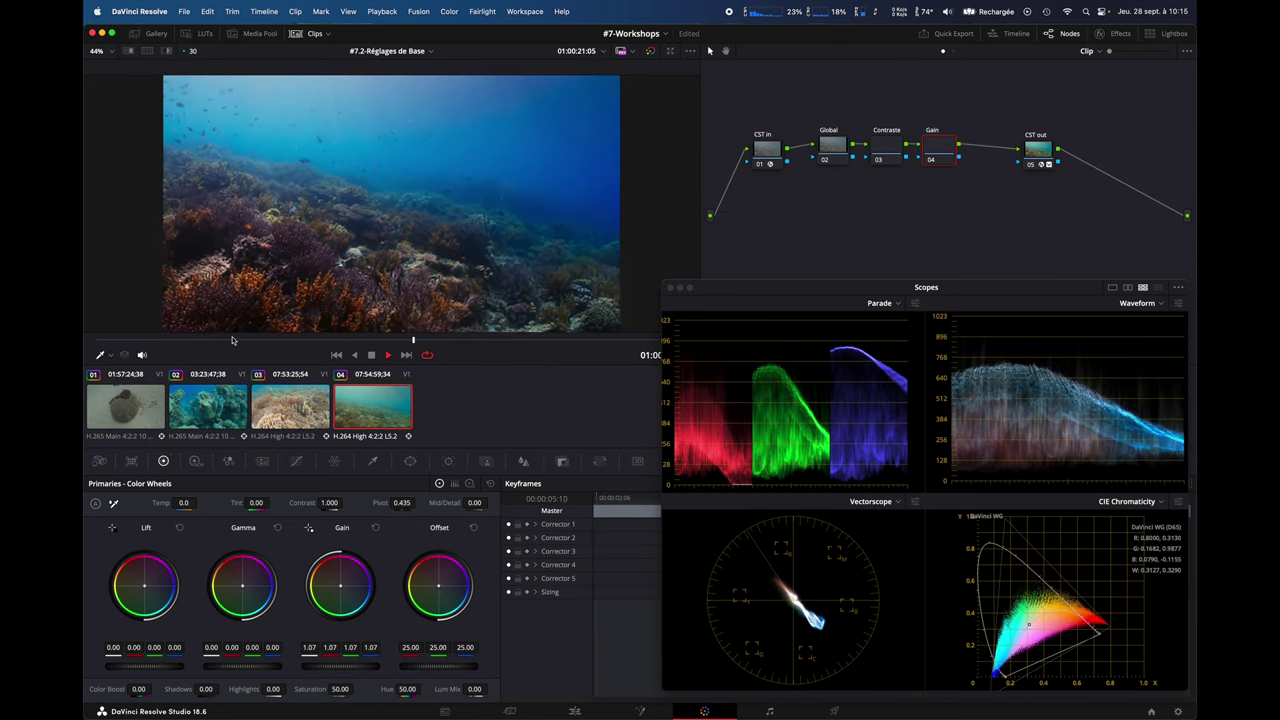
{"action": "key", "text": "space"}
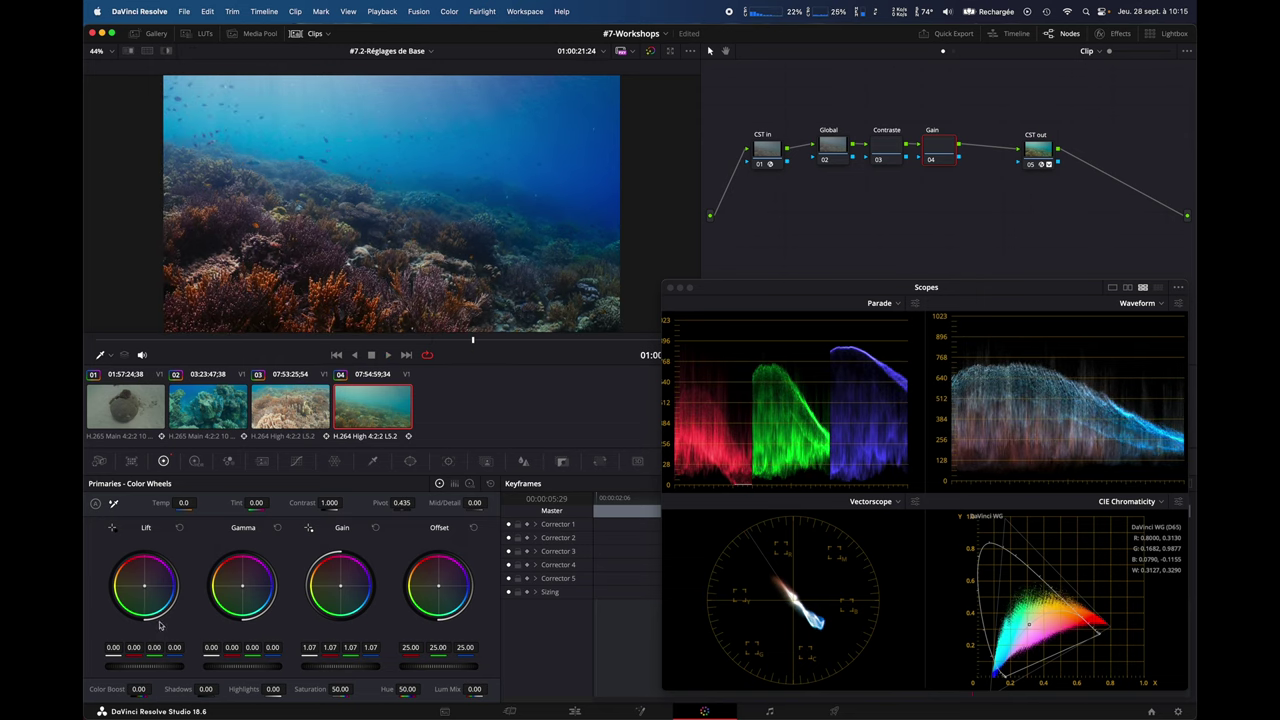
{"action": "left_click_drag", "start_coordinate": [250, 666], "coordinate": [238, 668]}
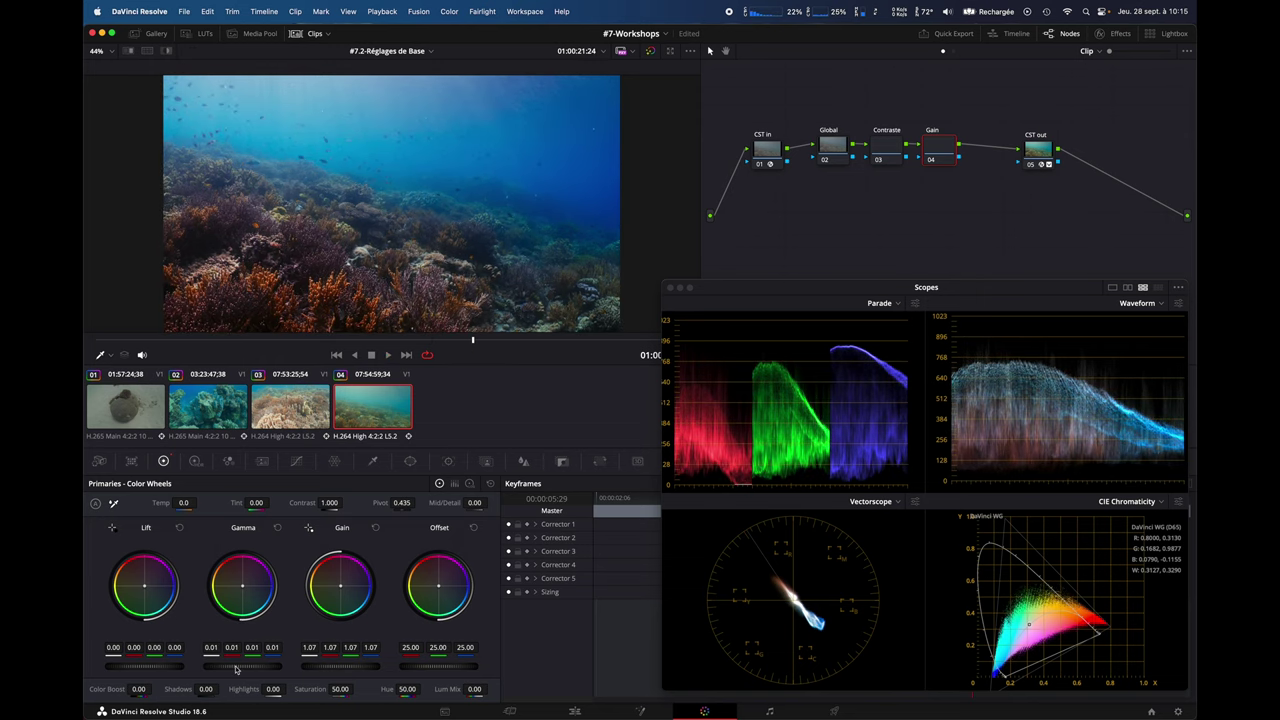
{"action": "key", "text": "space"}
{"action": "key", "text": "space"}
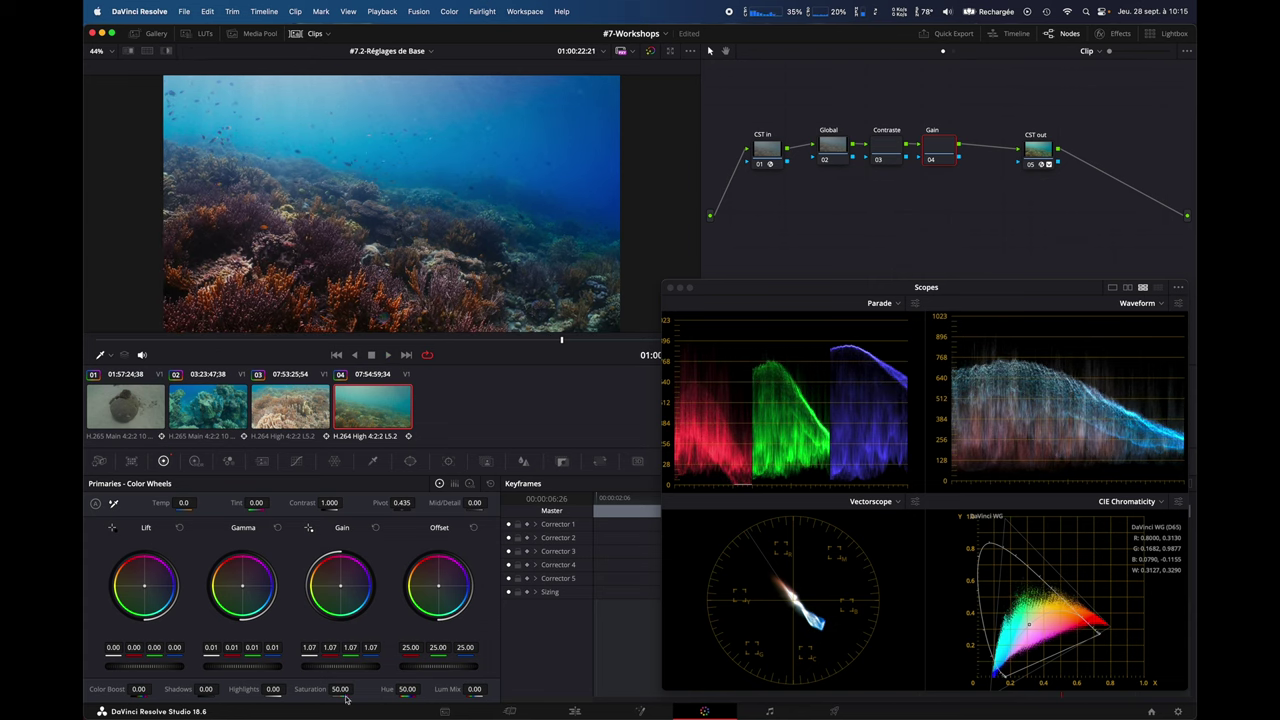
Reduce Saturation to 36.20 and pull red slightly out of the shadows, reviewing with playback
{"action": "mouse_move", "coordinate": [350, 689]}
{"action": "left_mouse_down"}
{"action": "mouse_move", "coordinate": [325, 689]}
{"action": "mouse_move", "coordinate": [347, 694]}
{"action": "left_mouse_up"}
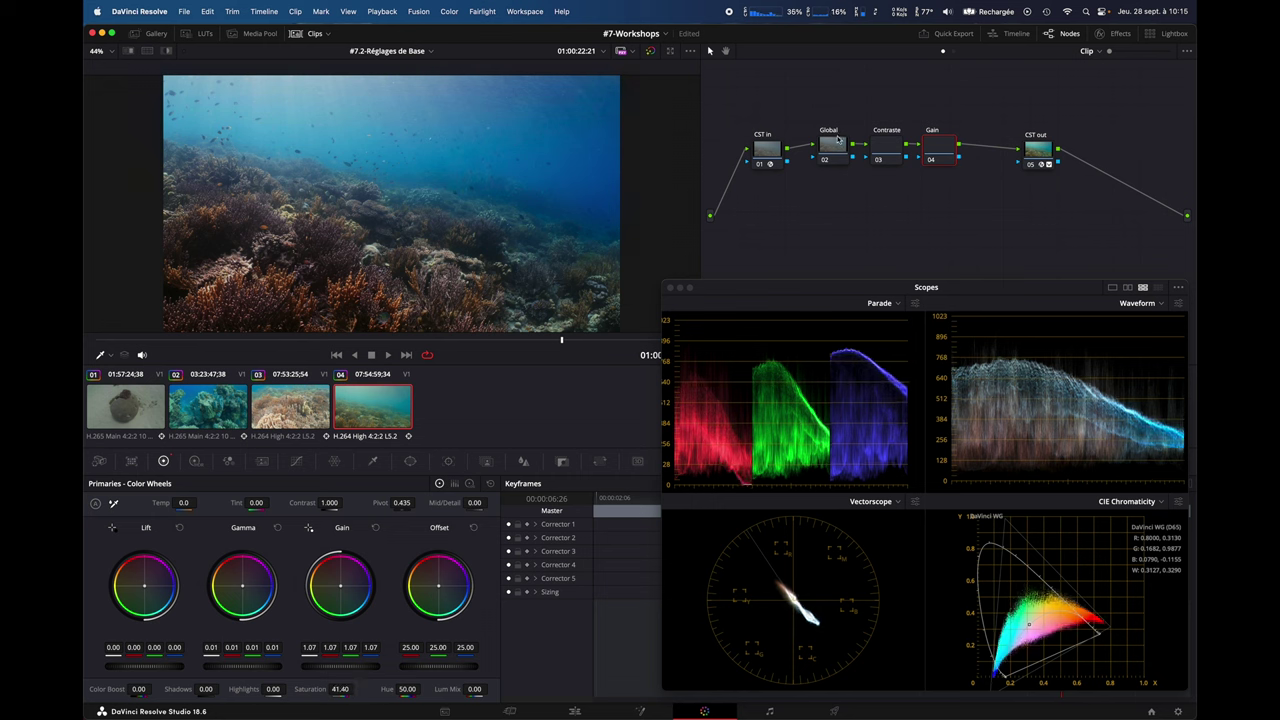
{"action": "left_click_drag", "start_coordinate": [145, 589], "coordinate": [147, 592]}
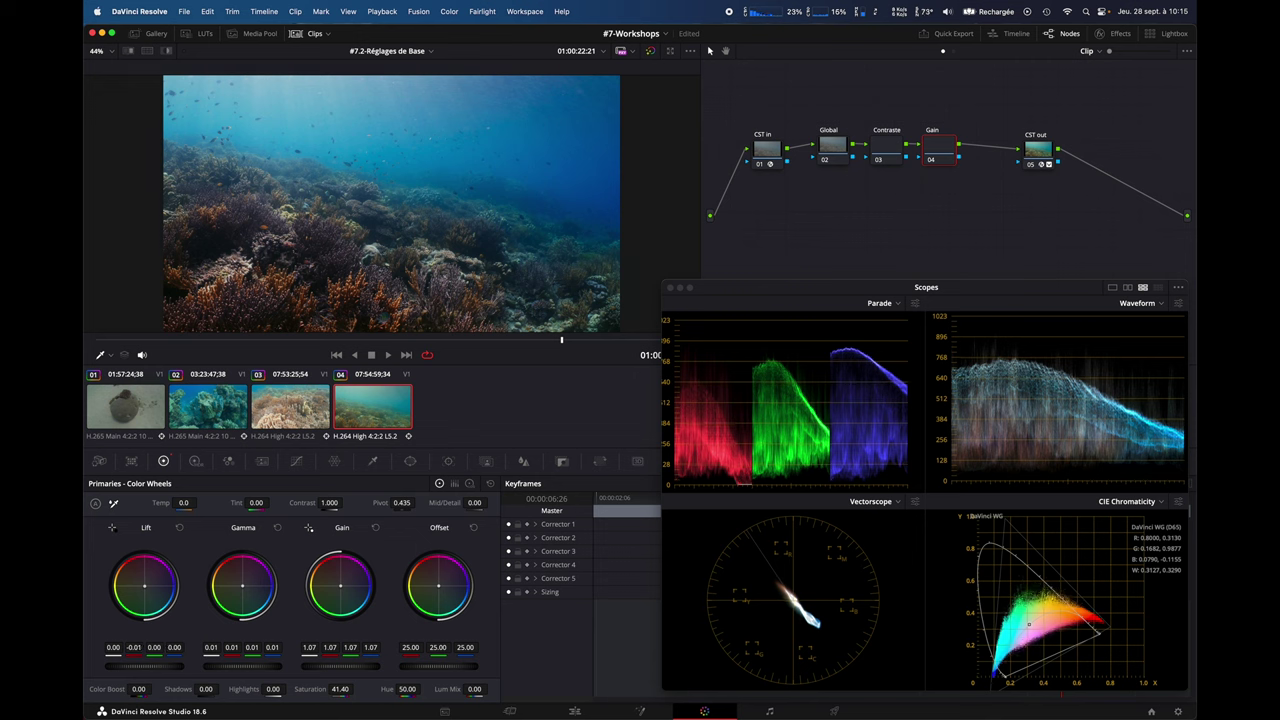
{"action": "left_click_drag", "start_coordinate": [345, 689], "coordinate": [358, 689]}
{"action": "key", "text": "space"}
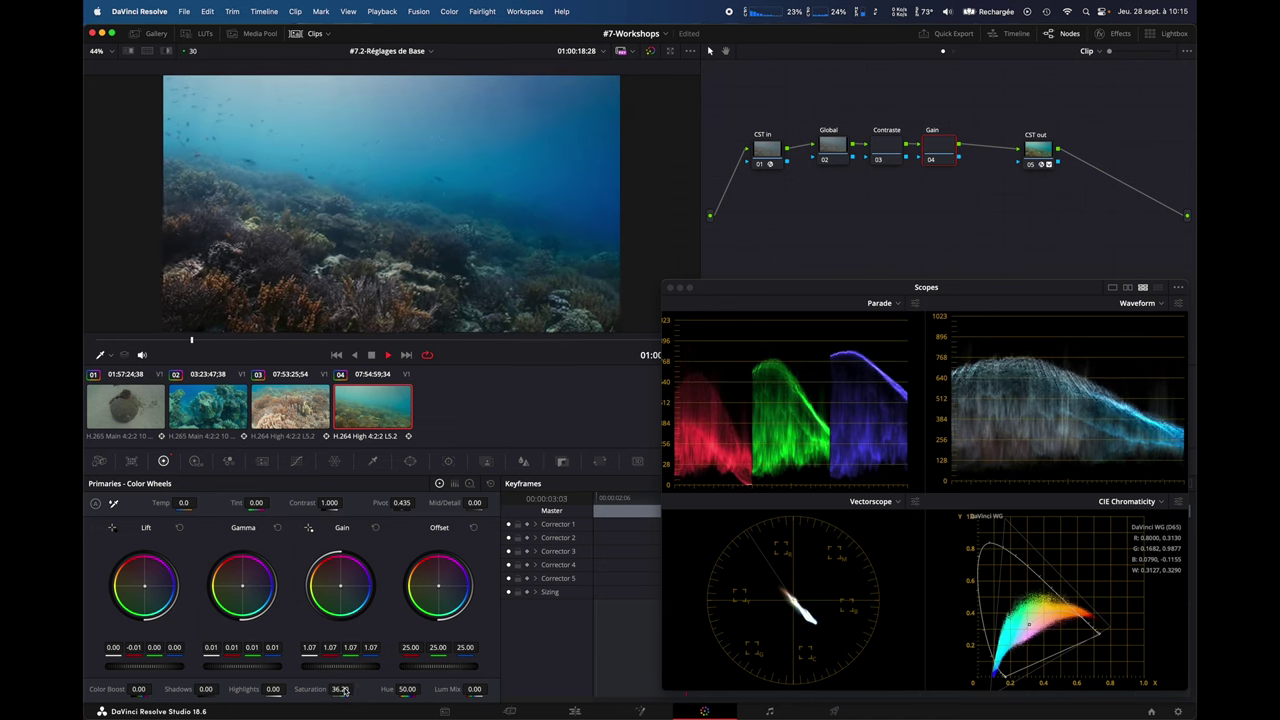
{"action": "key", "text": "space"}
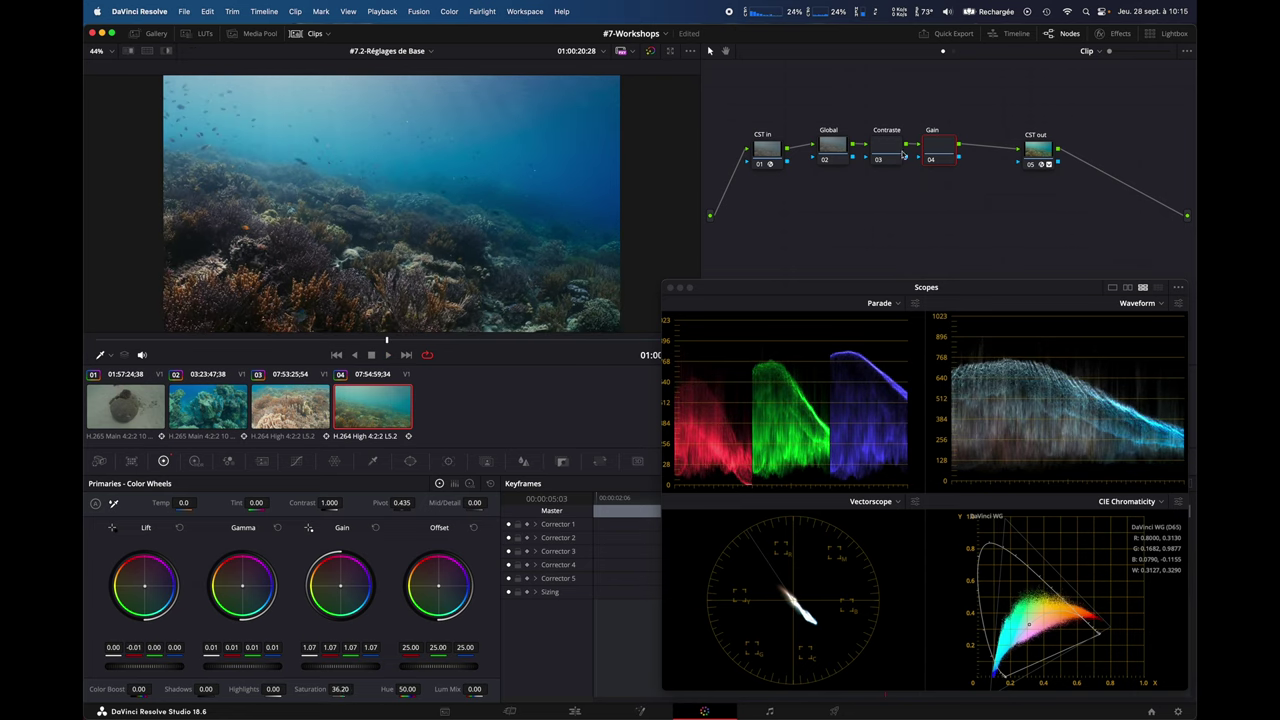
Brighten the Global Offset evenly to 16.18 / 15.20 / 18.71 and lower Gamma to -0.02
{"action": "left_click", "coordinate": [839, 145]}
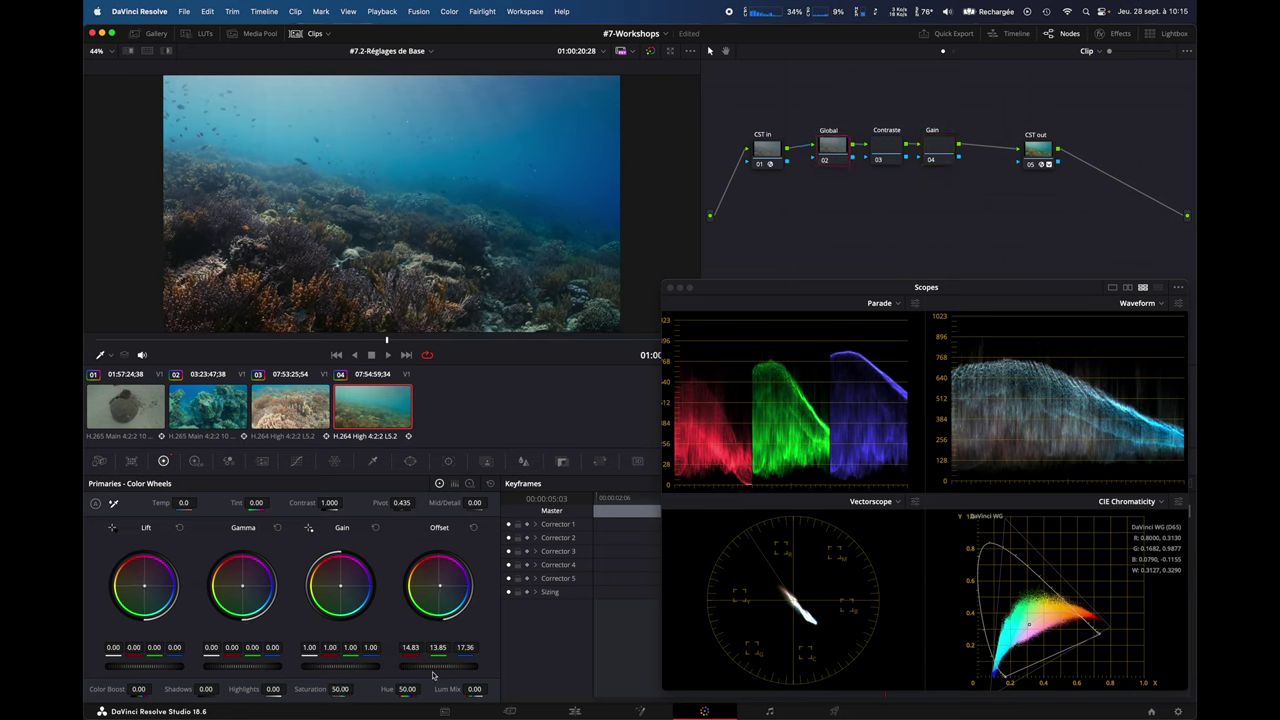
{"action": "left_click_drag", "start_coordinate": [439, 665], "coordinate": [470, 665]}
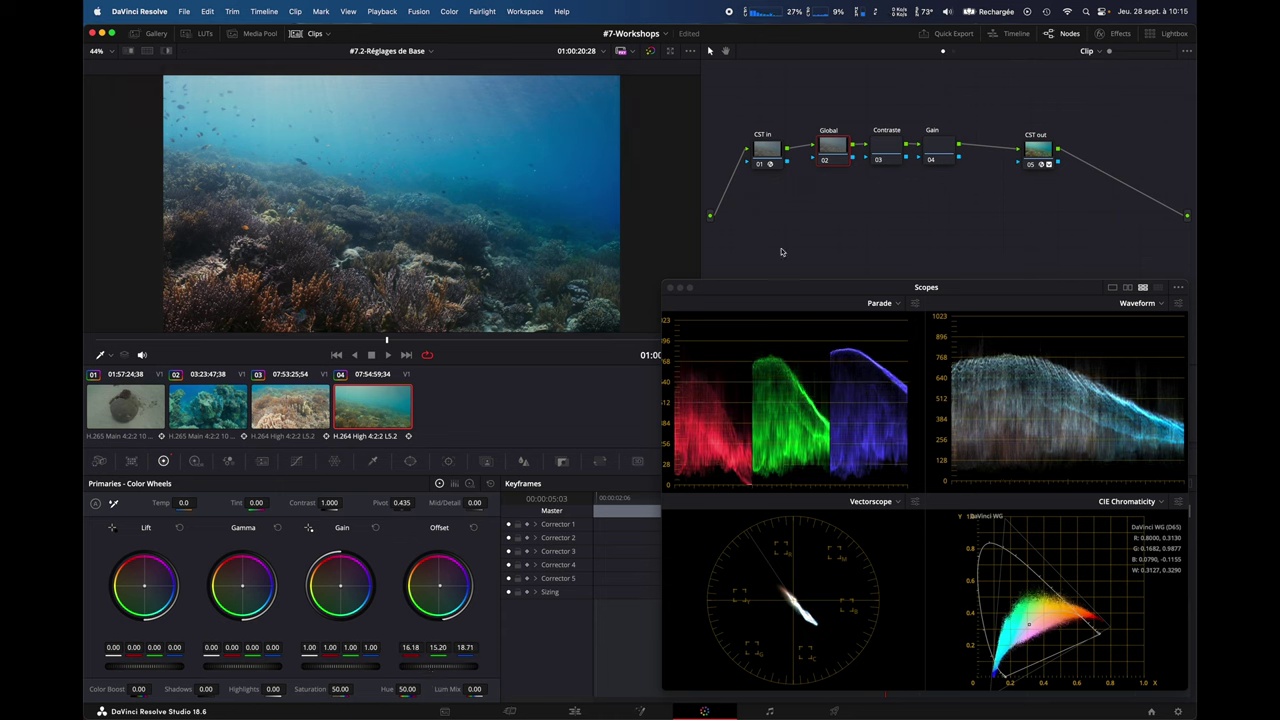
{"action": "left_click", "coordinate": [932, 153]}
{"action": "left_click_drag", "start_coordinate": [257, 668], "coordinate": [247, 668]}
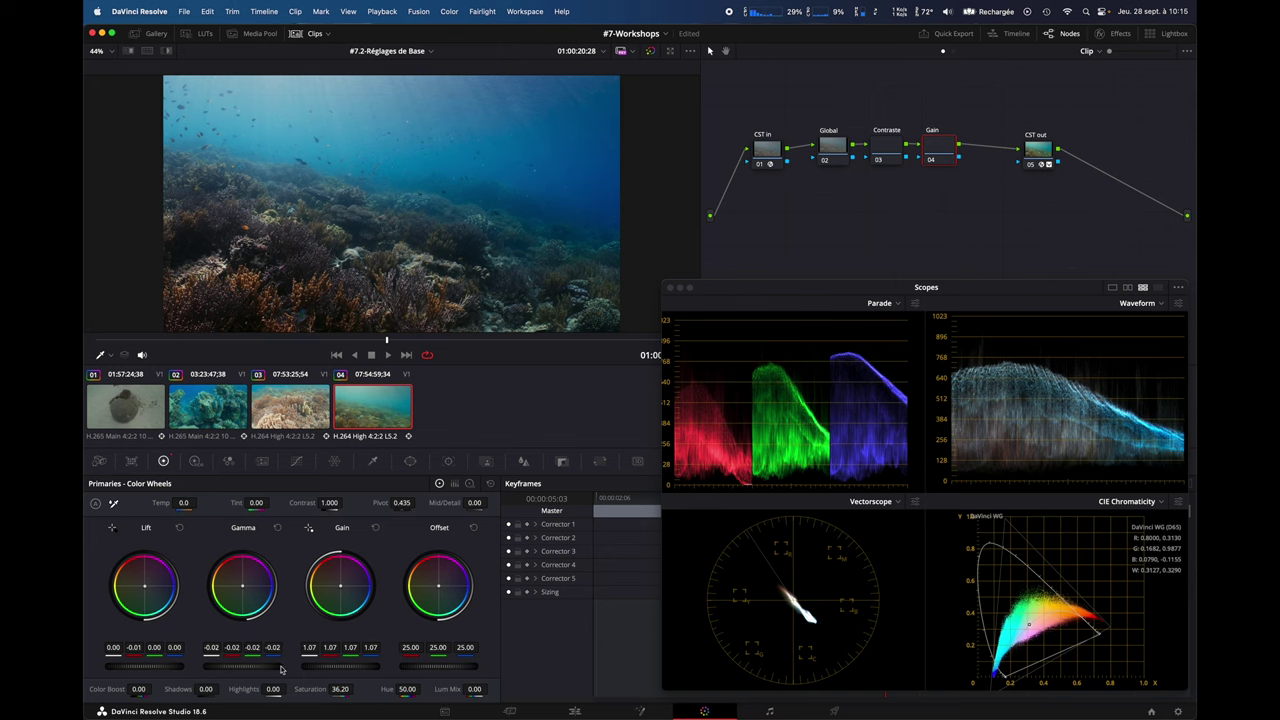
{"action": "left_click", "coordinate": [113, 392]}
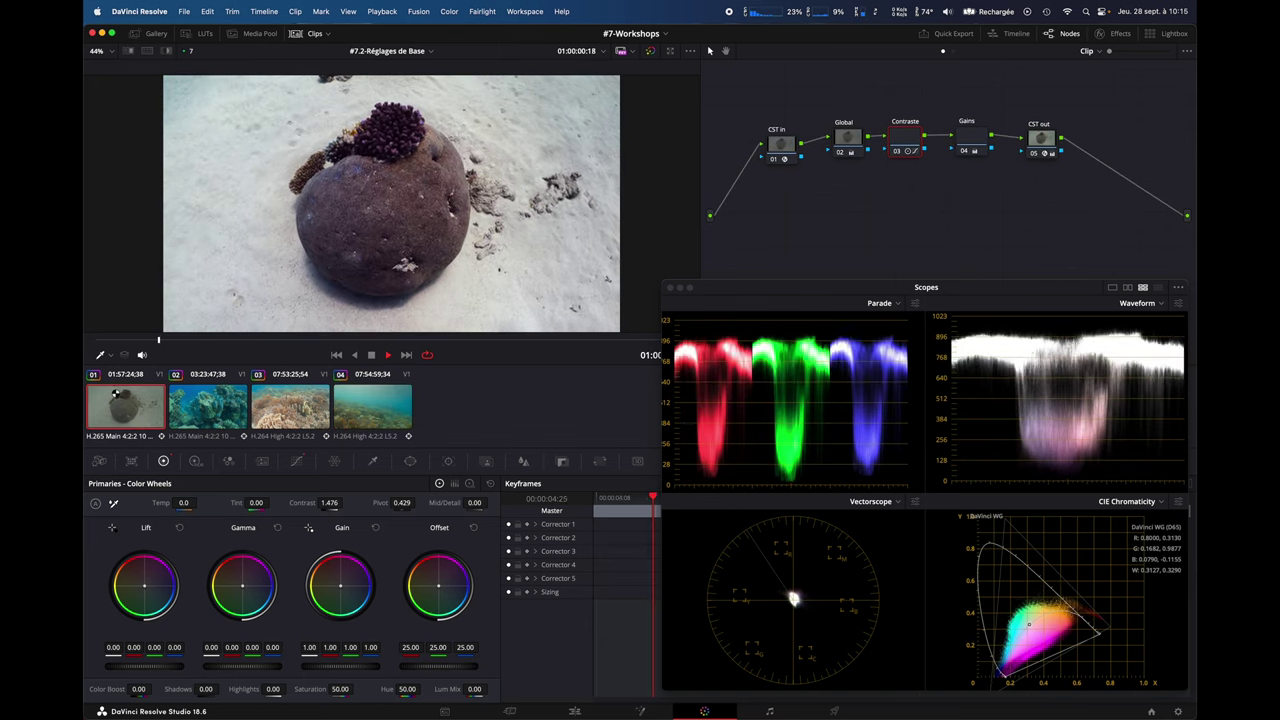
{"action": "left_click", "coordinate": [218, 396]}
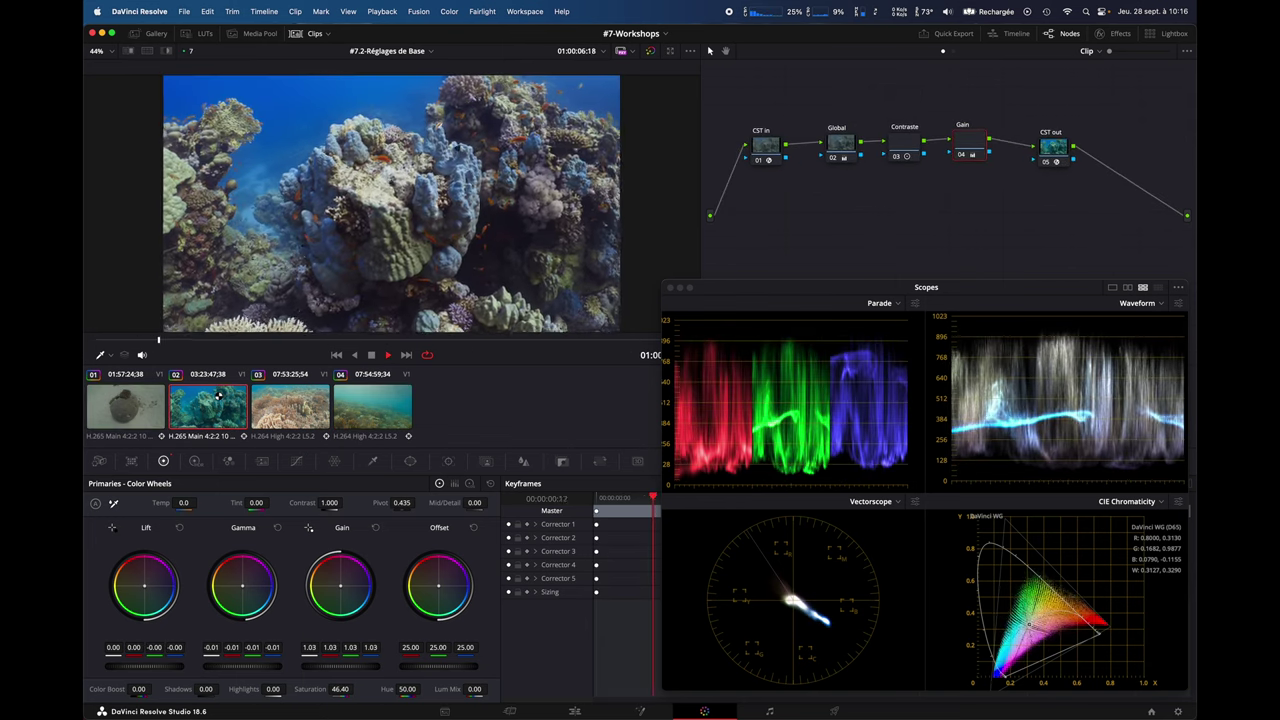
{"action": "left_click", "coordinate": [287, 406]}
{"action": "key", "text": "space"}
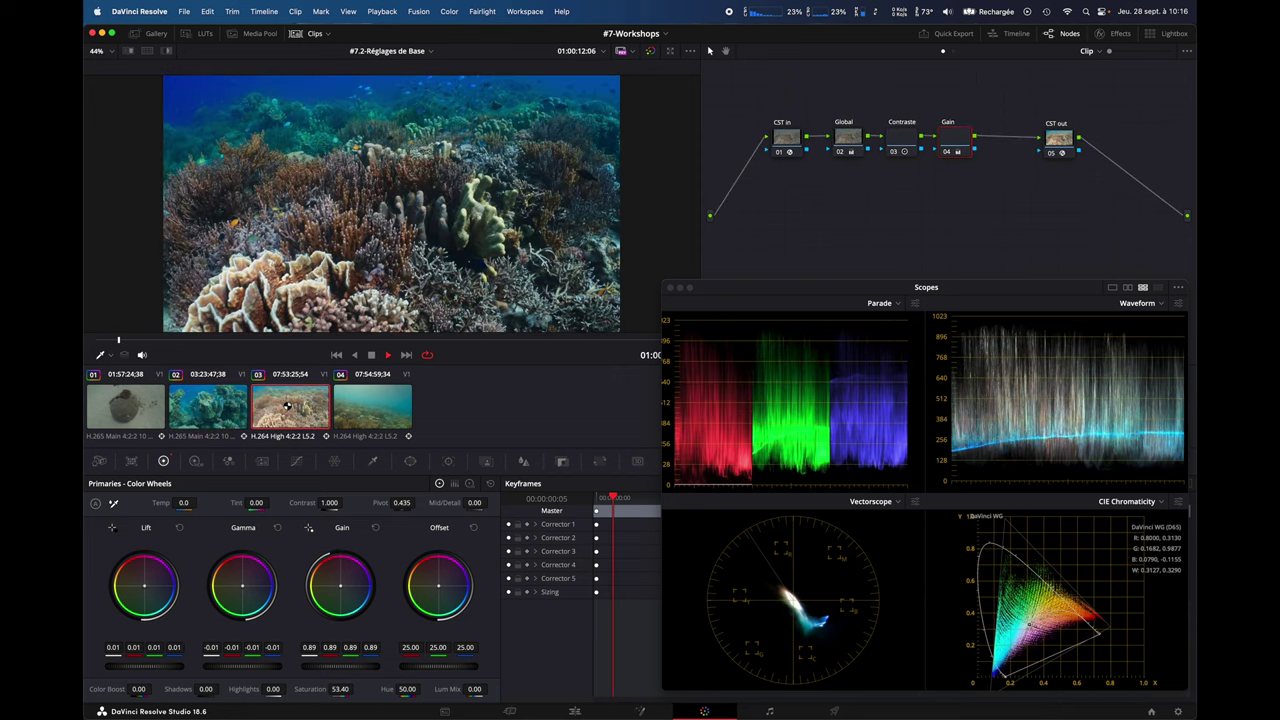
{"action": "left_click", "coordinate": [372, 408]}
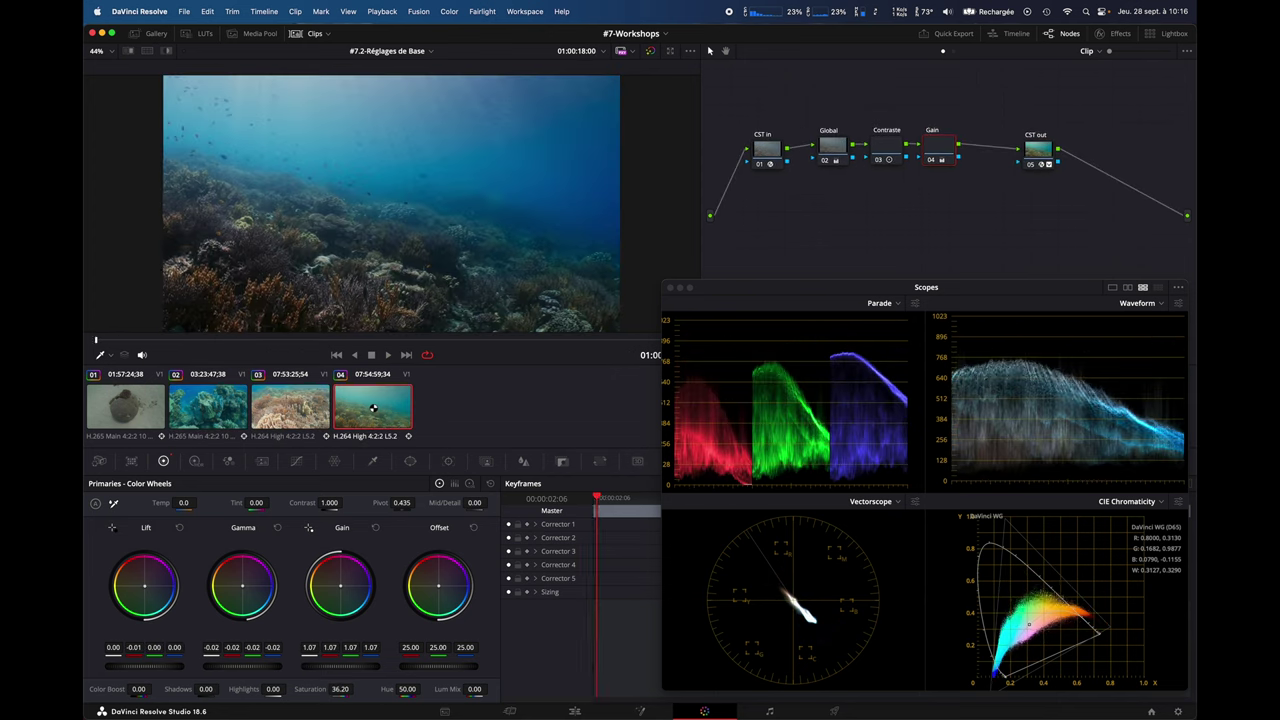